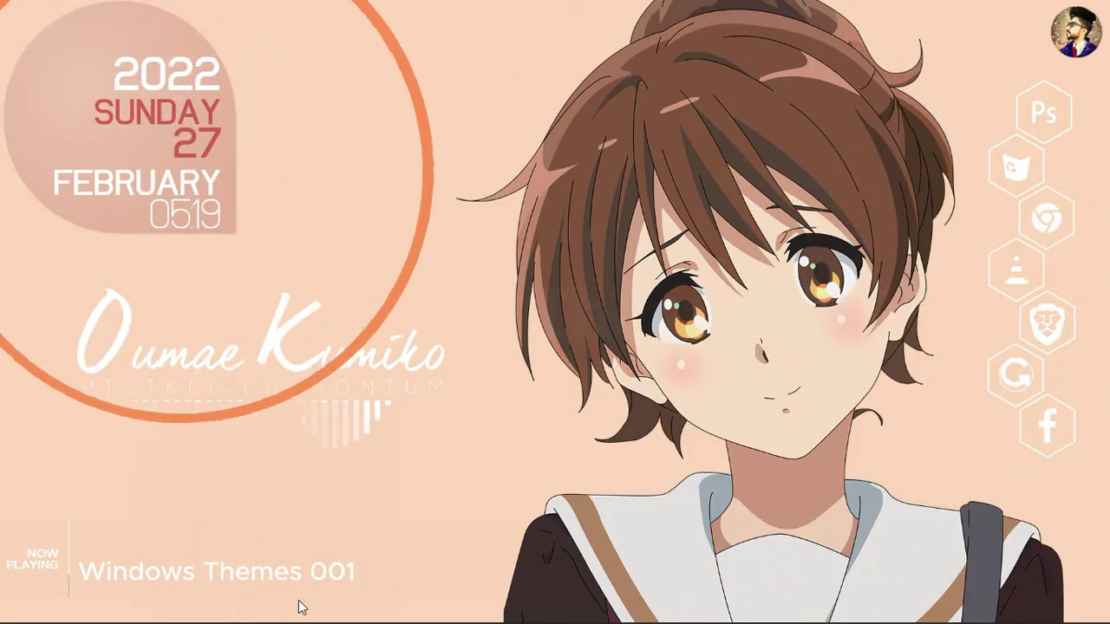
Step: Examine the customized theme in the Start menu, the This PC window at different sizes, and the desktop shortcuts
{"action": "left_click", "coordinate": [12, 613]}
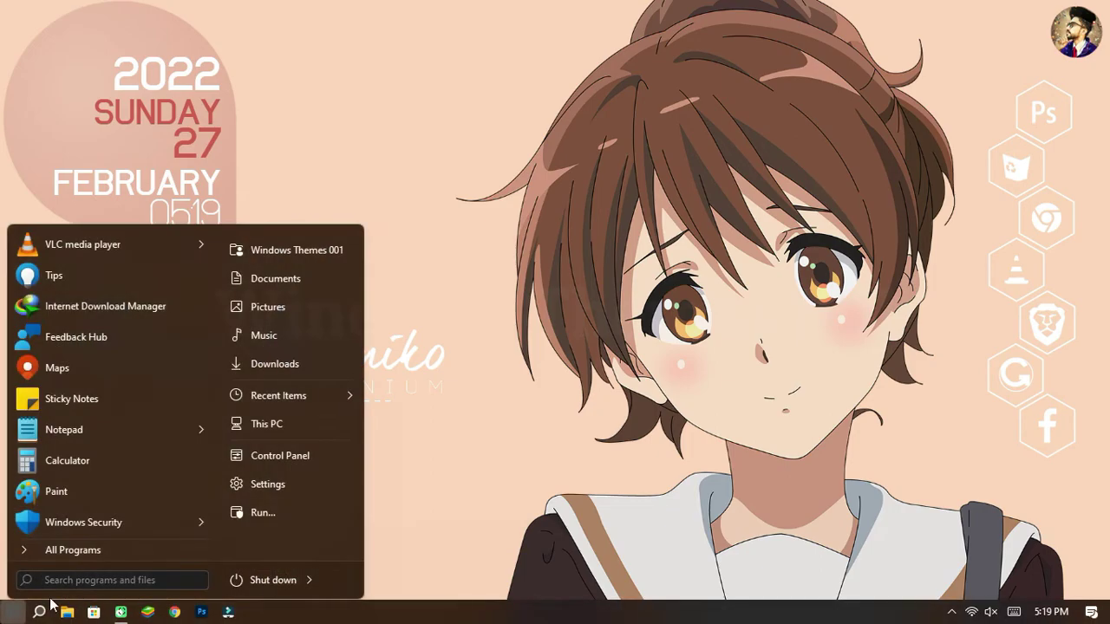
{"action": "left_click", "coordinate": [246, 432]}
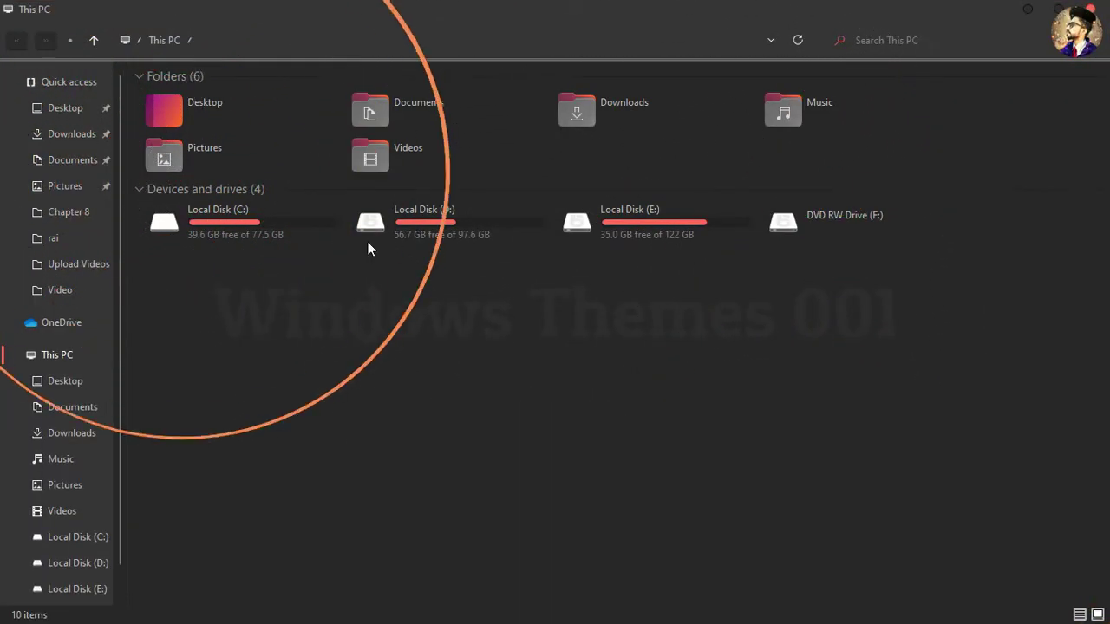
{"action": "double_click", "coordinate": [443, 19]}
{"action": "double_click", "coordinate": [405, 90]}
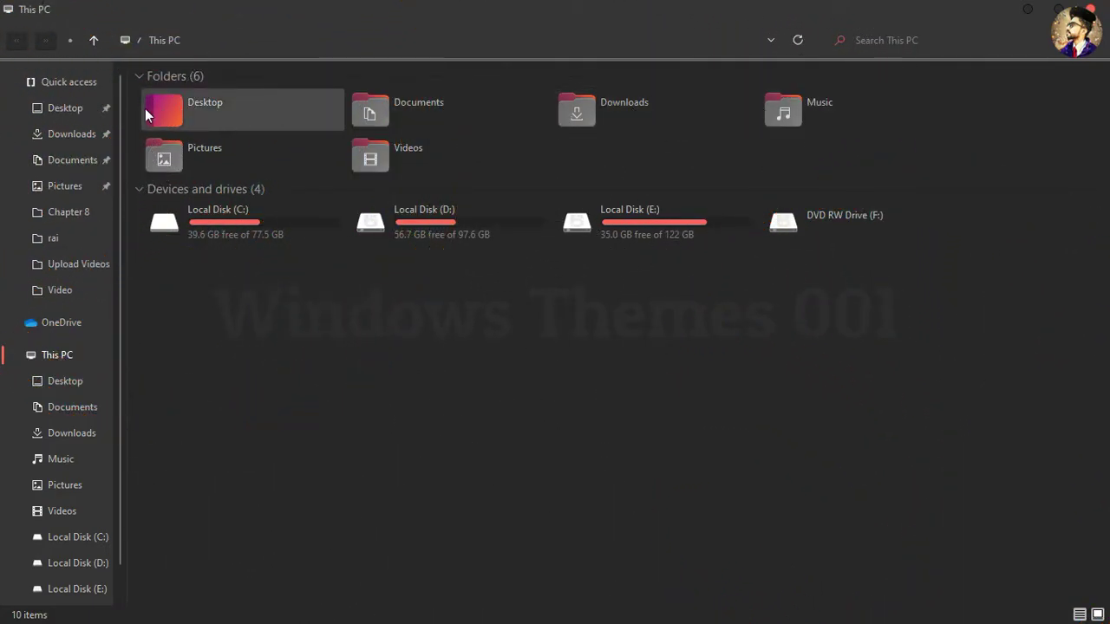
{"action": "scroll", "coordinate": [52, 156], "scroll_direction": "down", "scroll_amount": 1}
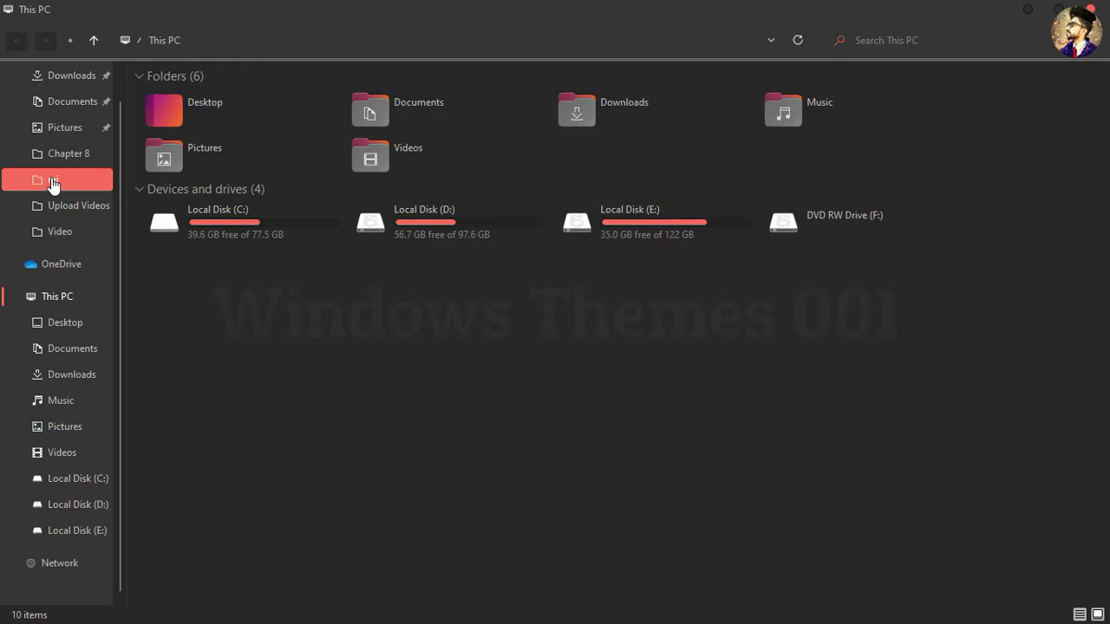
{"action": "double_click", "coordinate": [152, 11]}
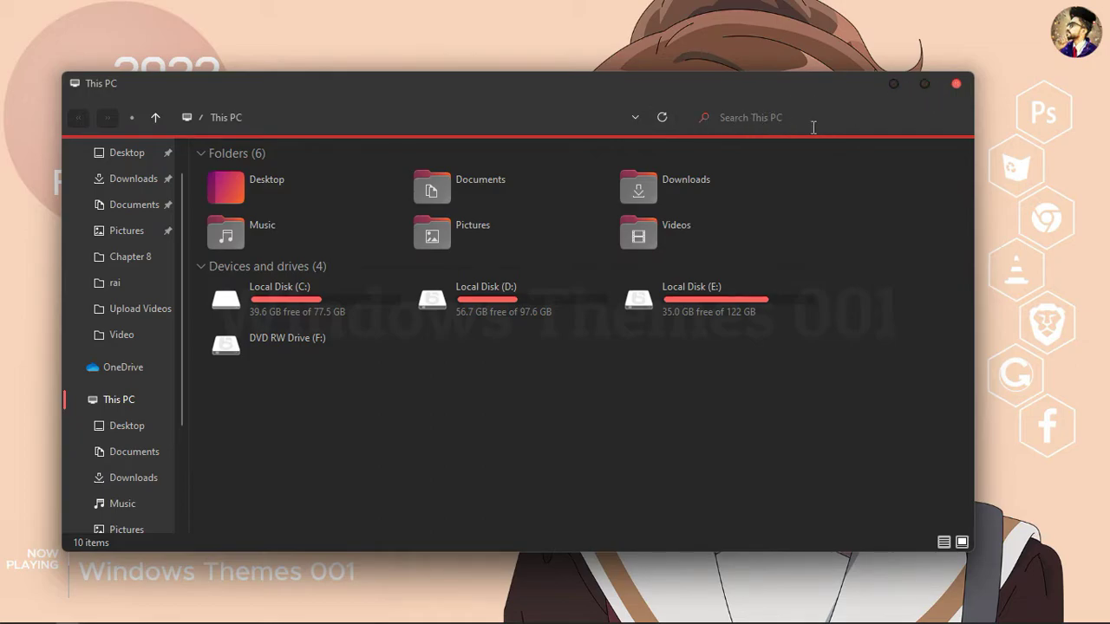
{"action": "left_click", "coordinate": [923, 85]}
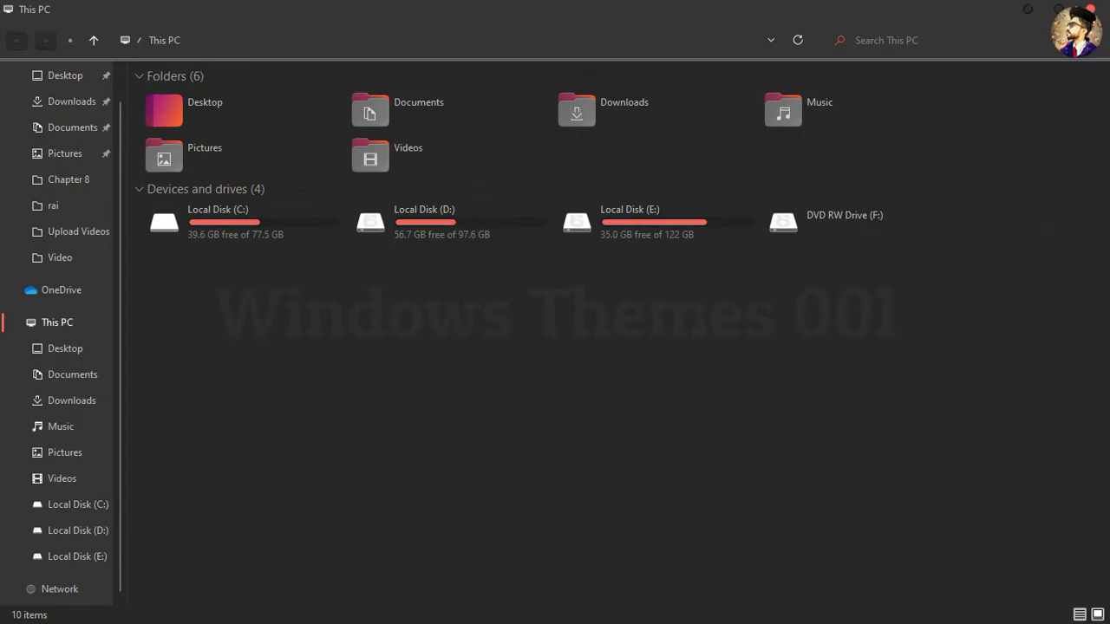
{"action": "left_click", "coordinate": [1106, 12]}
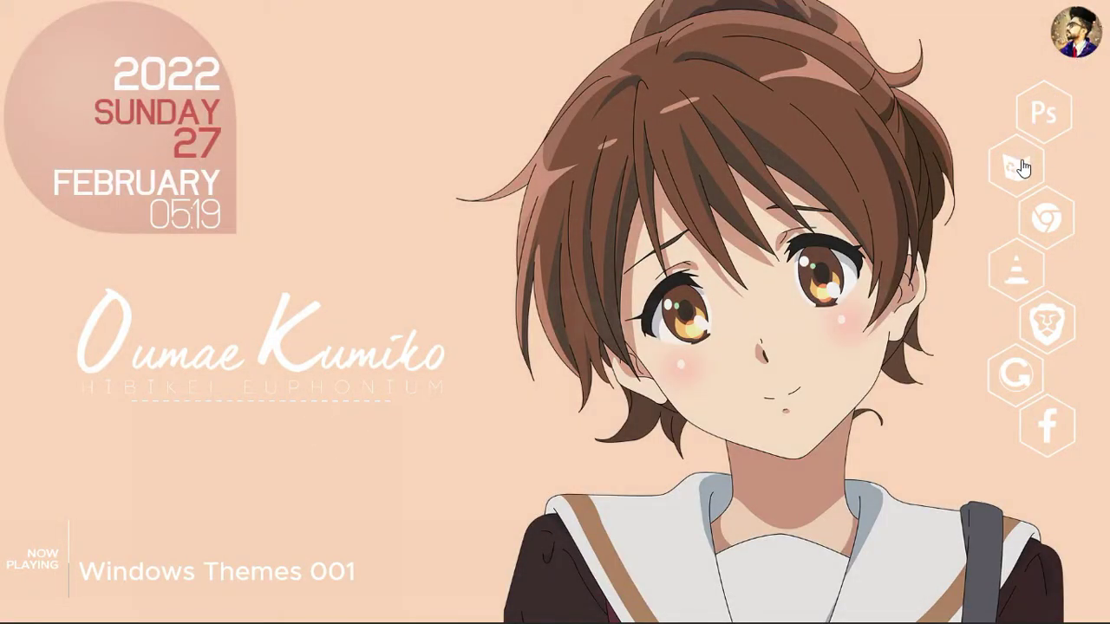
{"action": "left_click", "coordinate": [1035, 206]}
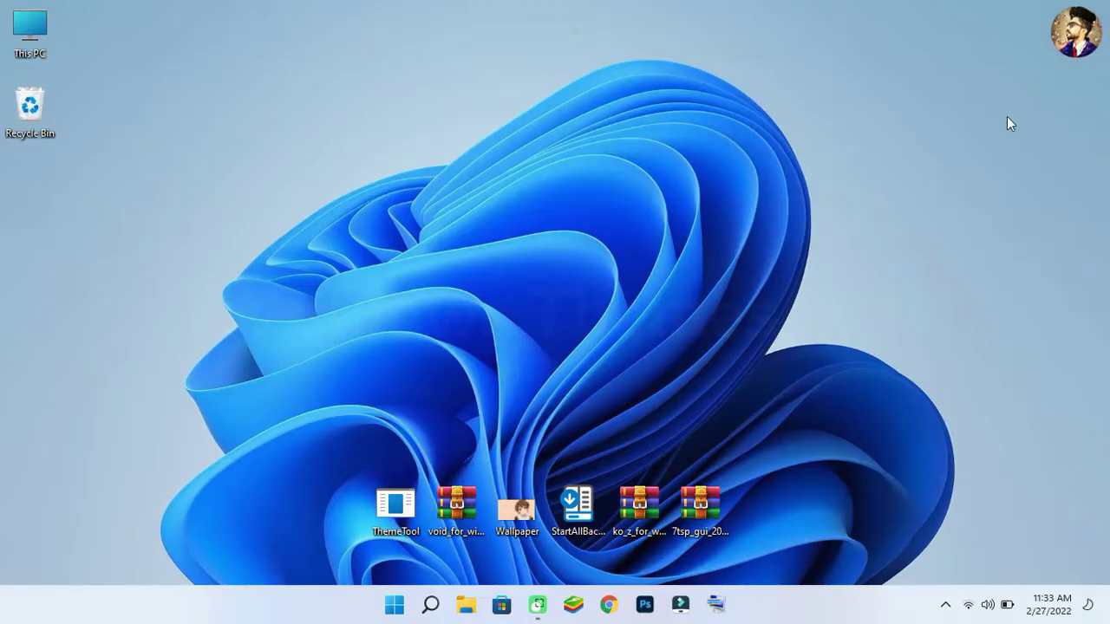
Step: Create a system restore point described as "Girl" and close System Properties
{"action": "left_click", "coordinate": [426, 614]}
{"action": "type", "text": "cr"}
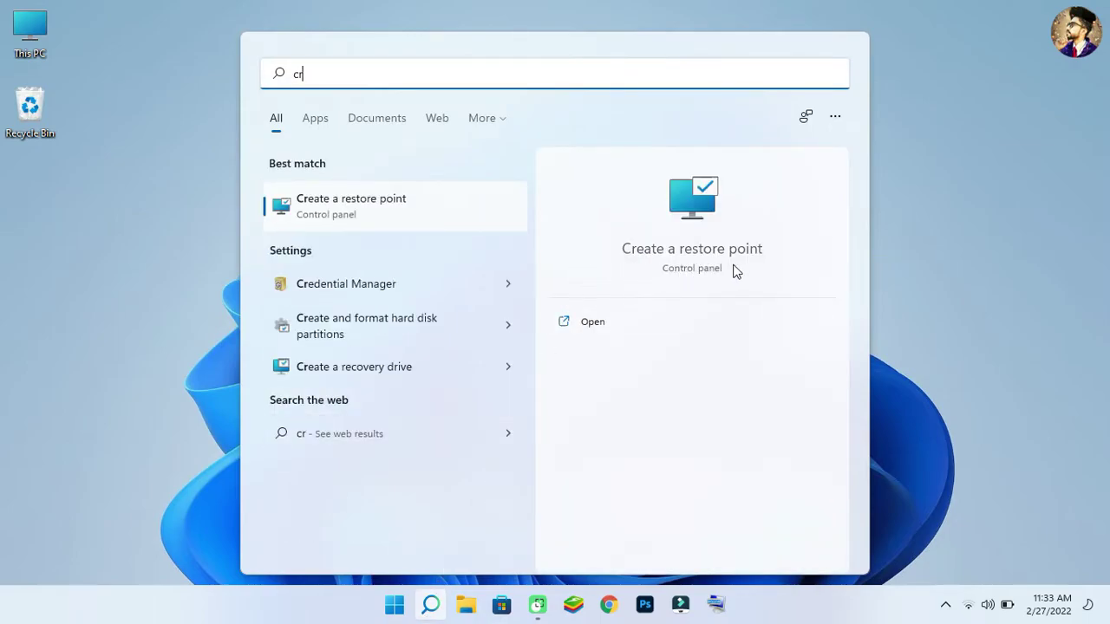
{"action": "left_click", "coordinate": [626, 319]}
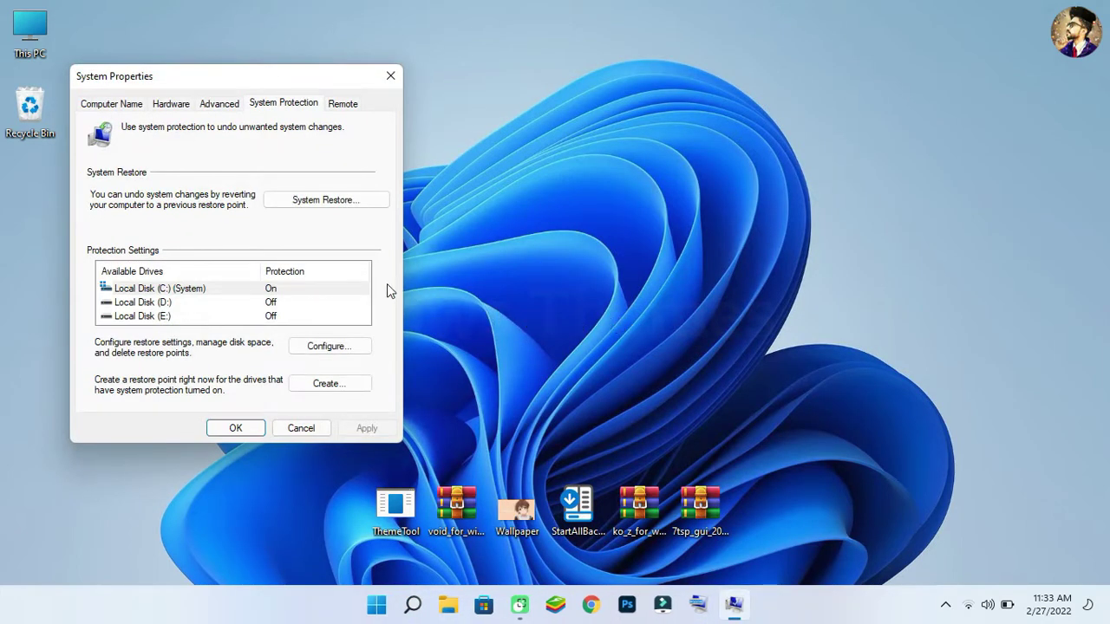
{"action": "left_click", "coordinate": [361, 289]}
{"action": "left_click", "coordinate": [350, 382]}
{"action": "type", "text": "Girl"}
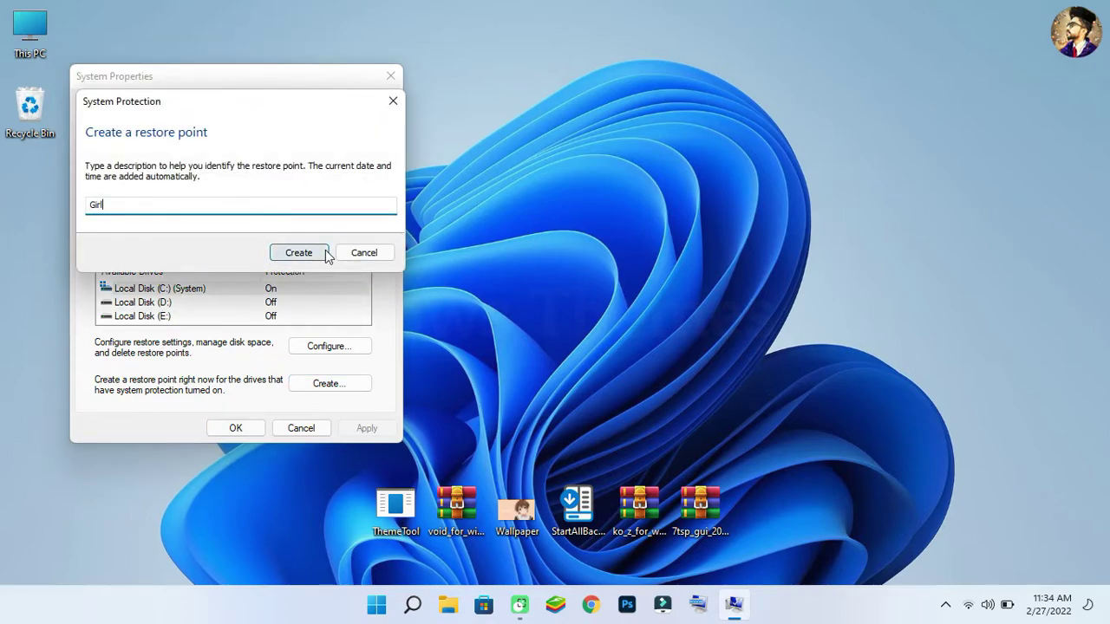
{"action": "left_click", "coordinate": [325, 251]}
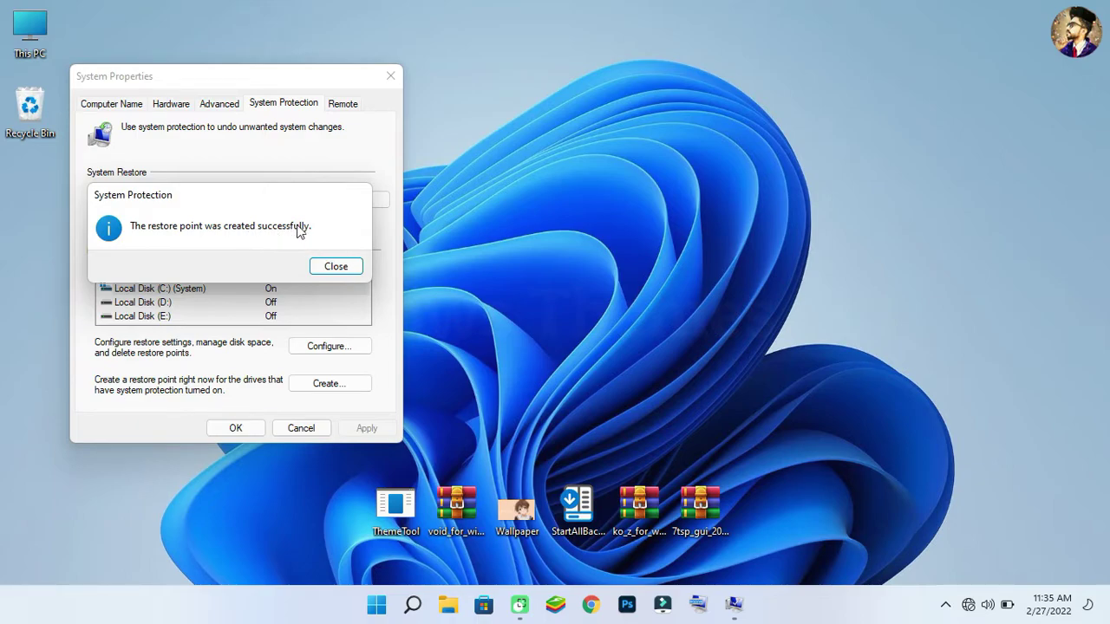
{"action": "left_click", "coordinate": [331, 265]}
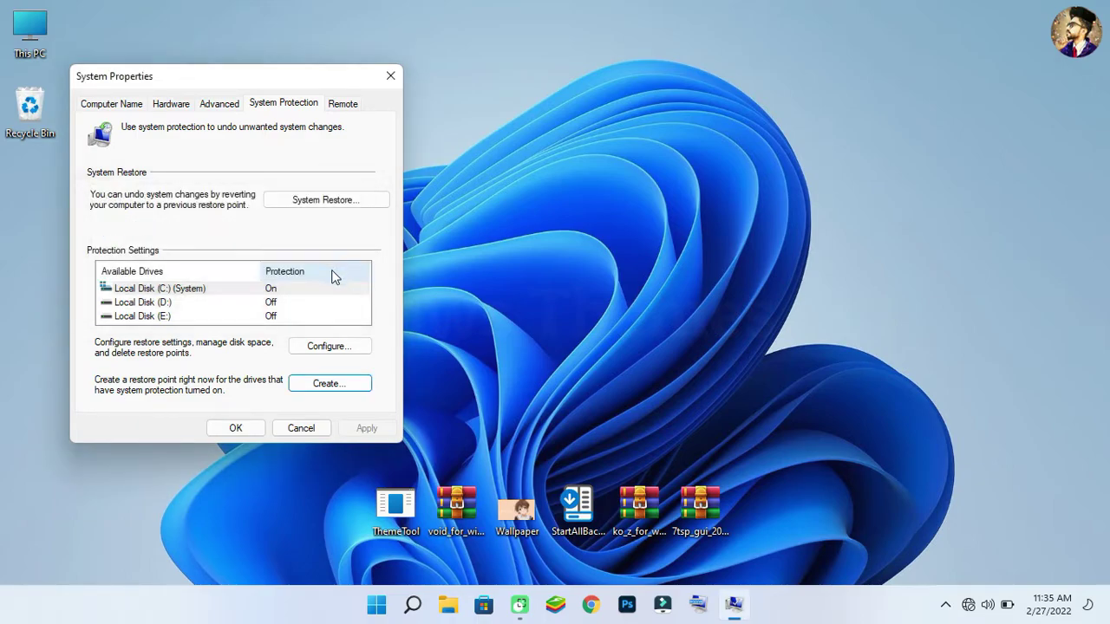
{"action": "left_click", "coordinate": [256, 427]}
Step: Run ThemeTool from the desktop as administrator and install the SecureUxTheme patcher
{"action": "right_click", "coordinate": [411, 504]}
{"action": "left_click", "coordinate": [441, 489]}
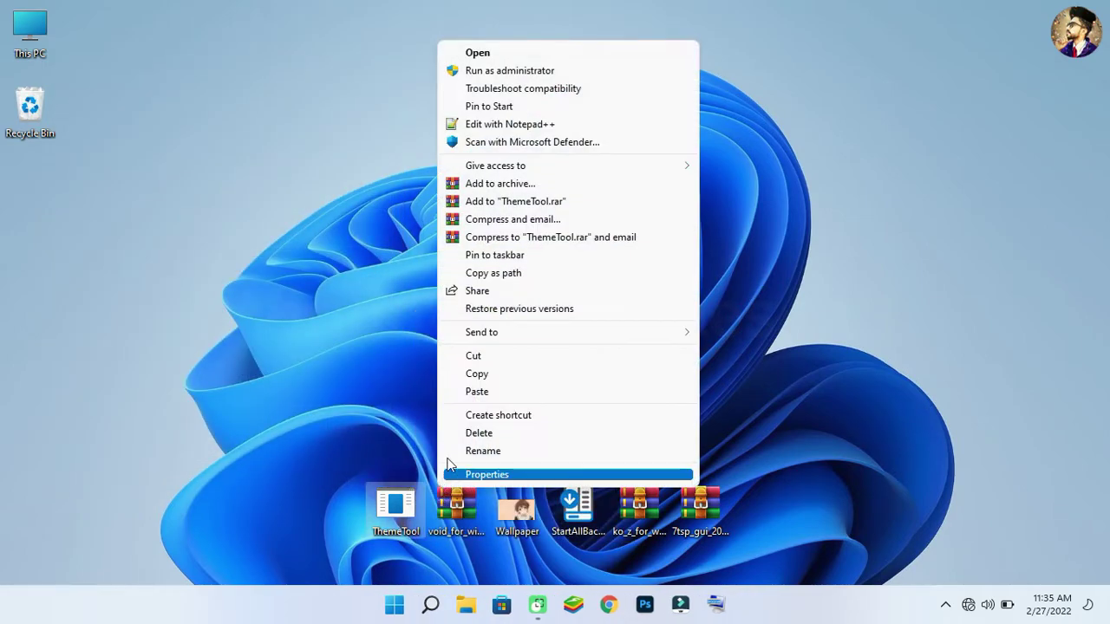
{"action": "left_click", "coordinate": [509, 70]}
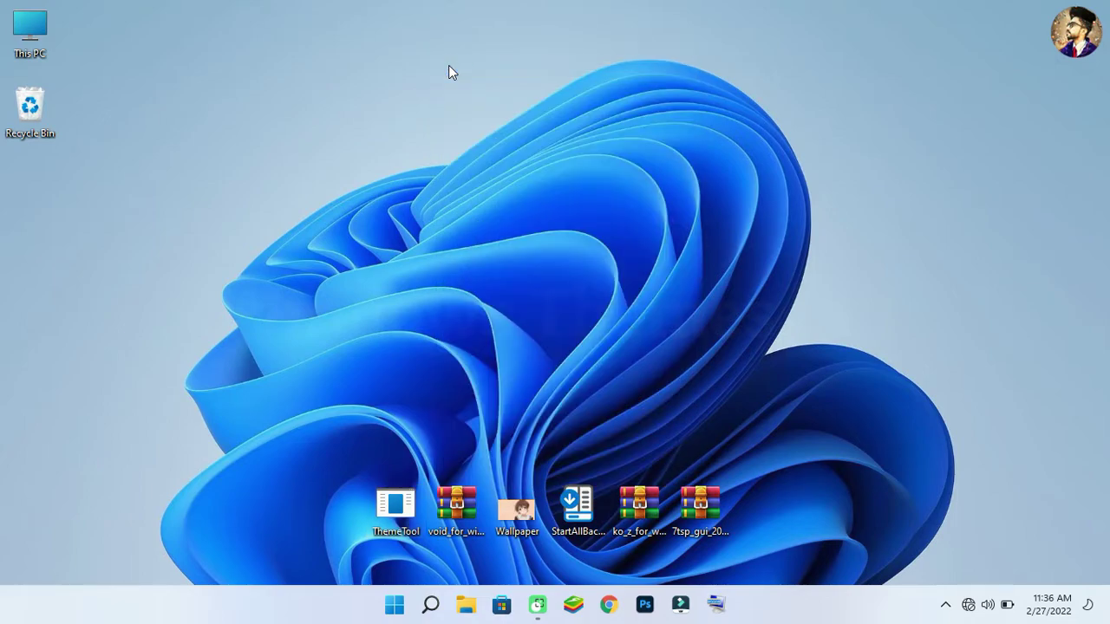
{"action": "left_click", "coordinate": [531, 351]}
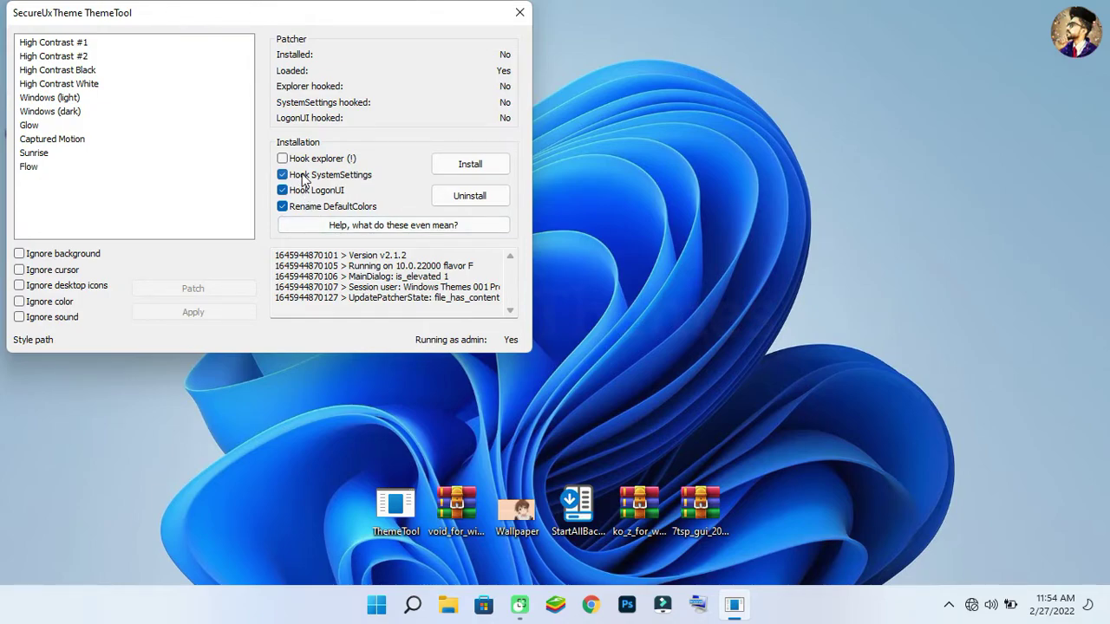
{"action": "left_click", "coordinate": [466, 164]}
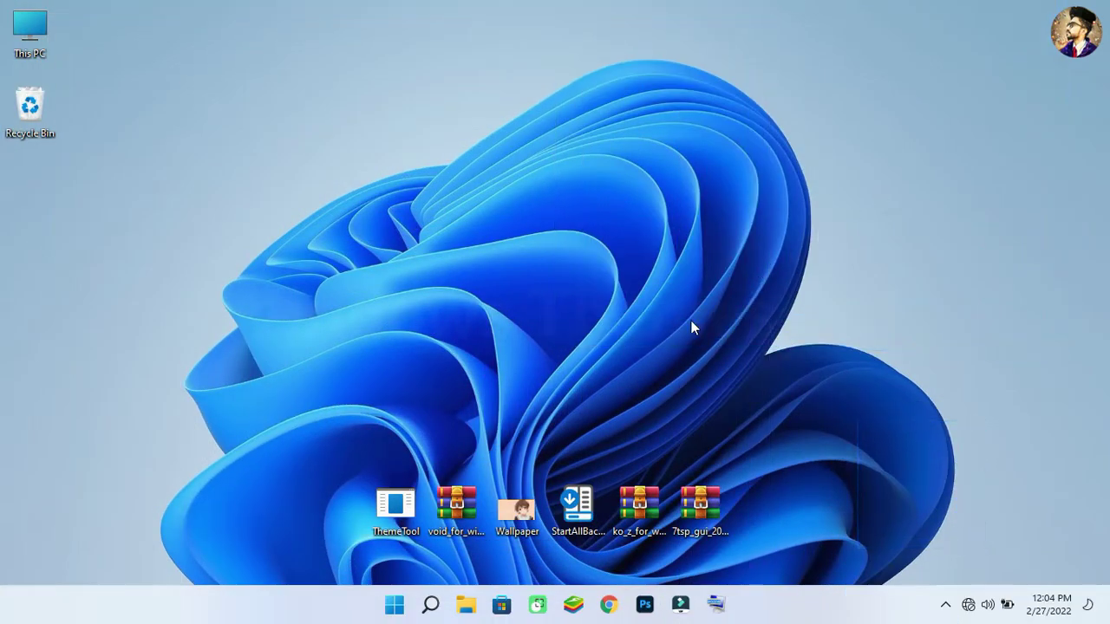
Step: Extract the void_for_windows_by_niivu_dex8nvu archive into a folder of the same name on the desktop
{"action": "right_click", "coordinate": [473, 529]}
{"action": "left_click", "coordinate": [498, 467]}
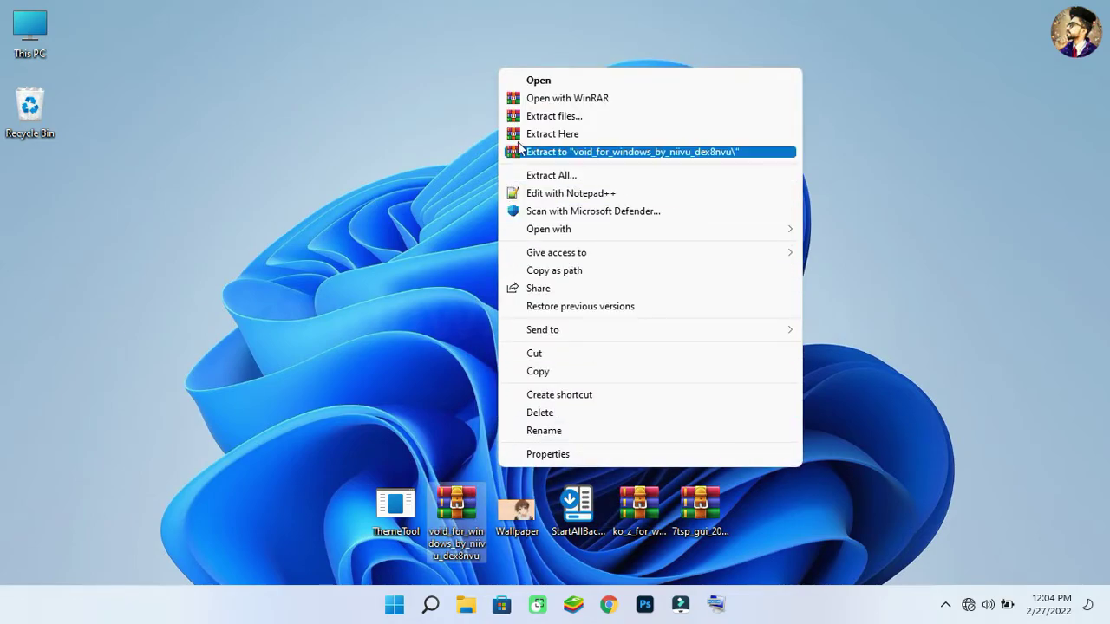
{"action": "left_click", "coordinate": [527, 120]}
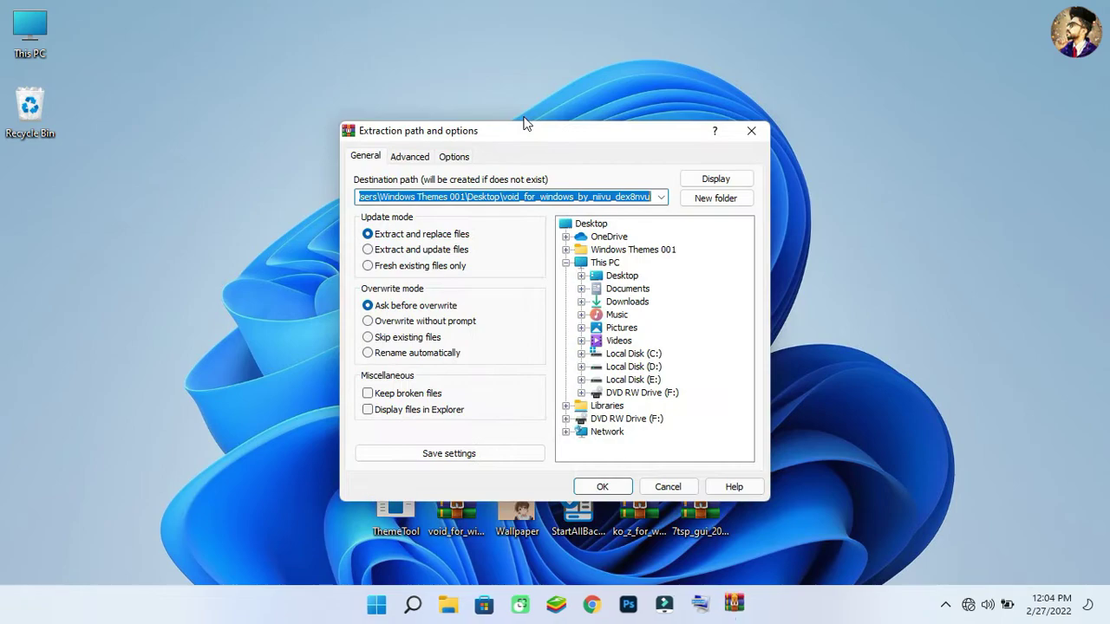
{"action": "left_click", "coordinate": [601, 488]}
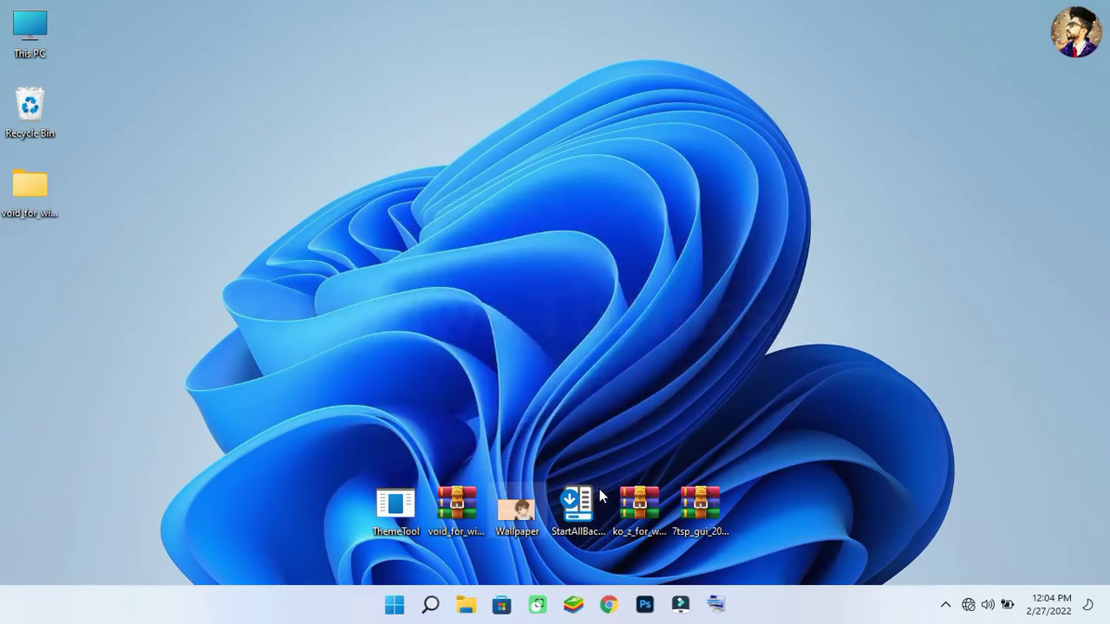
Step: Copy all Void theme folders and files from "Windows Themes (windows 10 or 11)" inside the extracted Void for Windows by niivu folder
{"action": "double_click", "coordinate": [49, 194]}
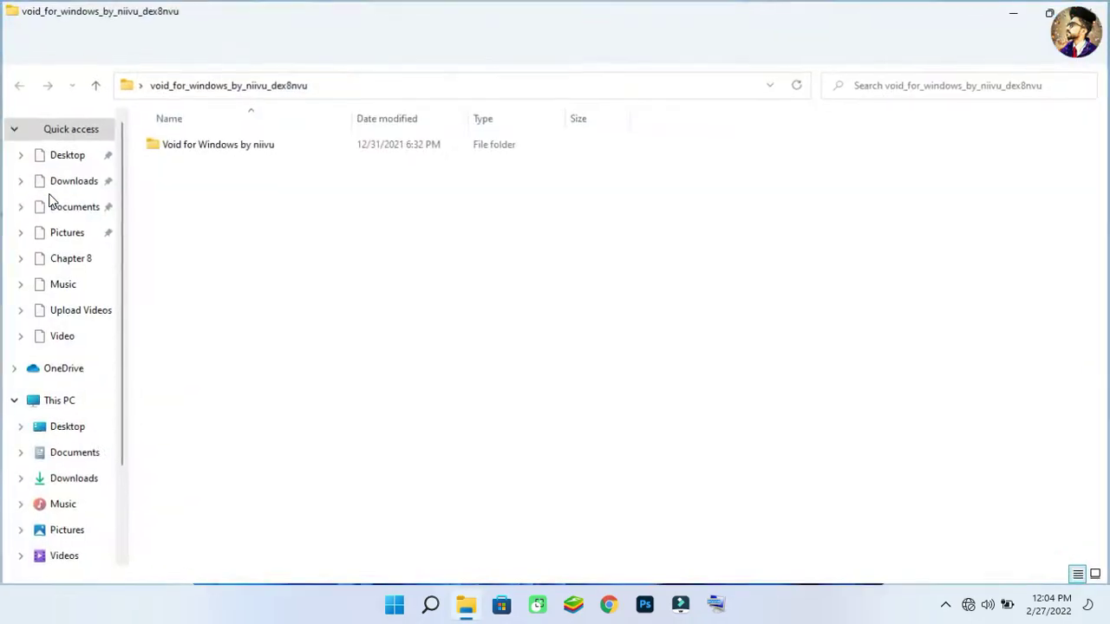
{"action": "double_click", "coordinate": [192, 147]}
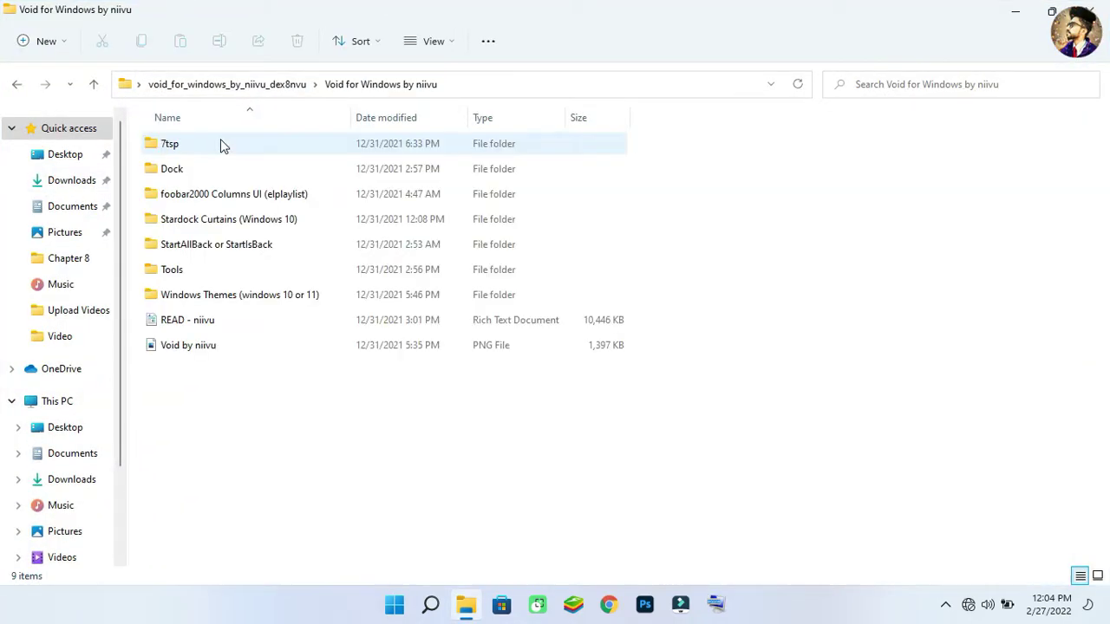
{"action": "double_click", "coordinate": [246, 295]}
{"action": "left_click_drag", "start_coordinate": [248, 280], "coordinate": [232, 143]}
{"action": "right_click", "coordinate": [233, 142]}
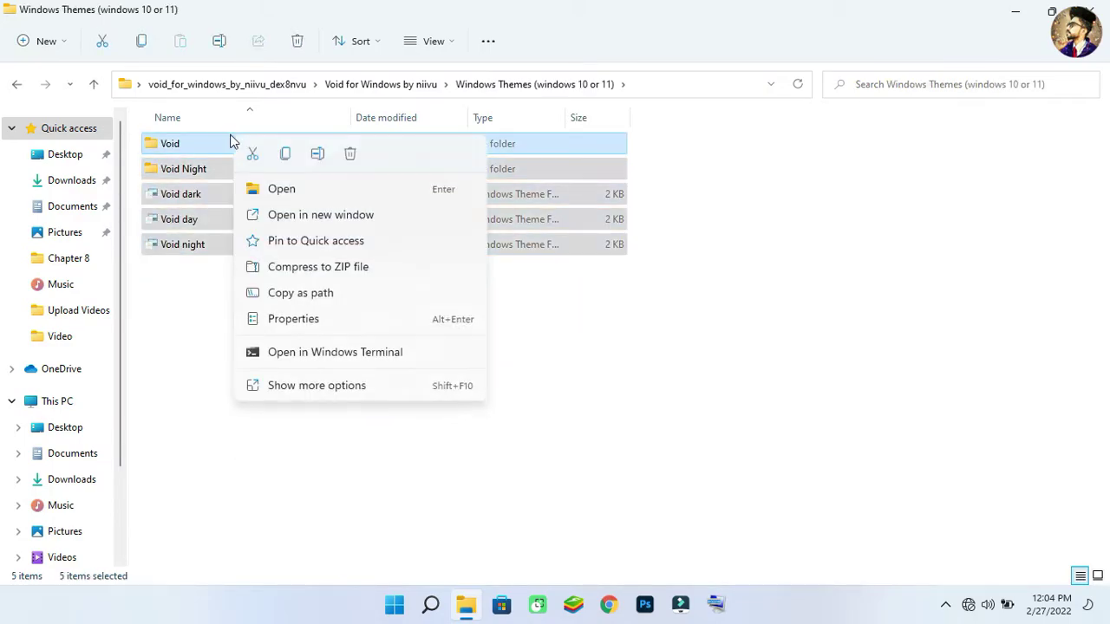
{"action": "left_click", "coordinate": [286, 156]}
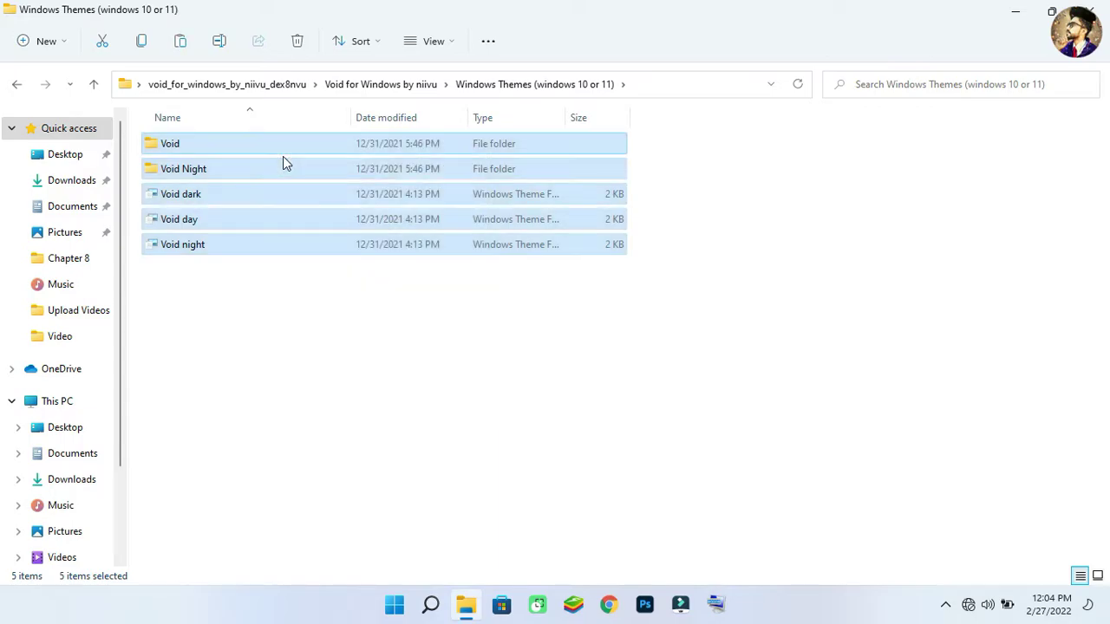
Step: Open the system themes folder at C:\Windows\Resources\Themes
{"action": "left_click", "coordinate": [76, 409]}
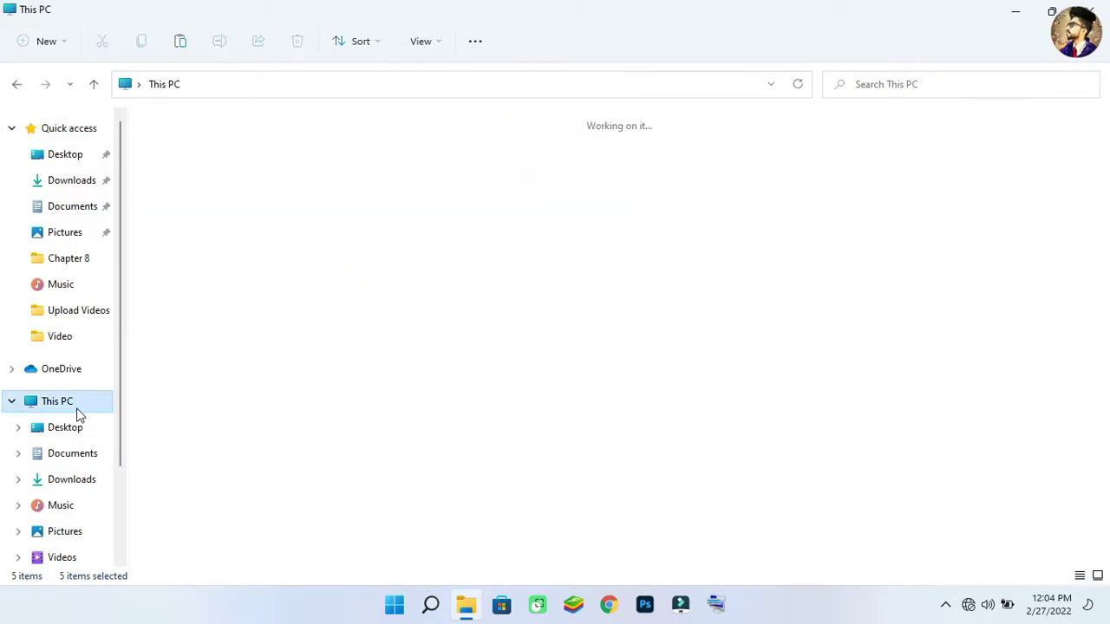
{"action": "left_click", "coordinate": [246, 273]}
{"action": "double_click", "coordinate": [247, 273]}
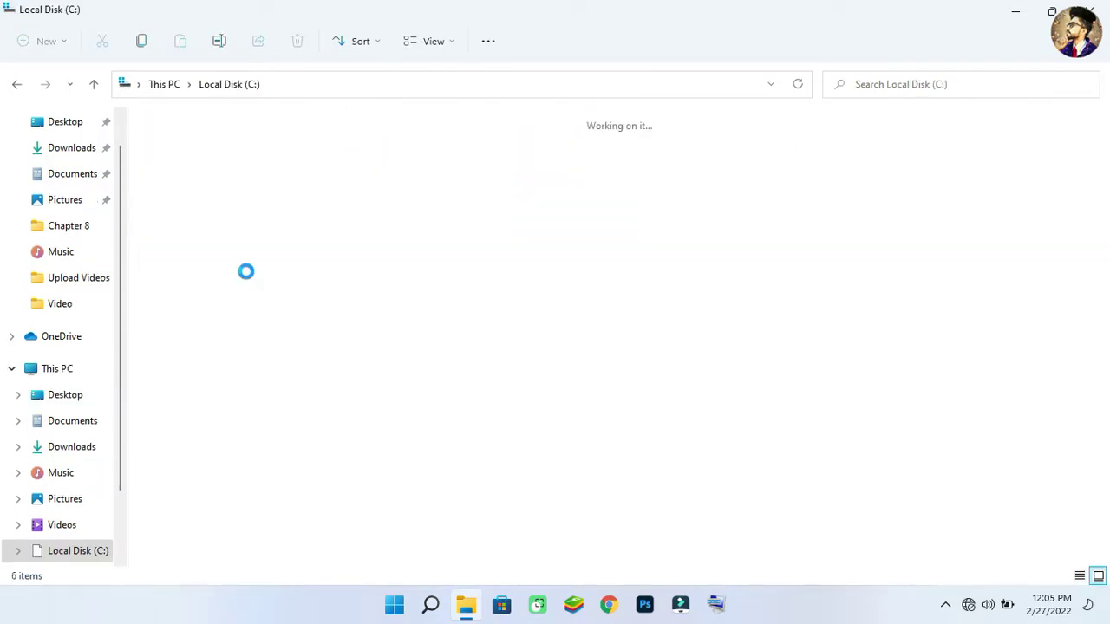
{"action": "left_click", "coordinate": [604, 180]}
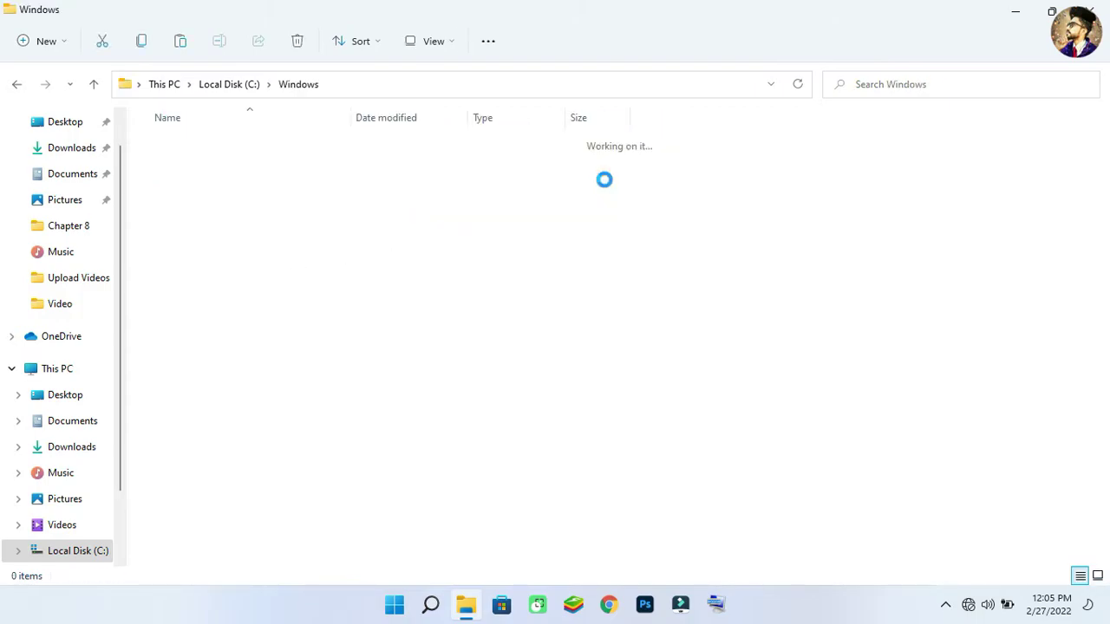
{"action": "left_click", "coordinate": [474, 195]}
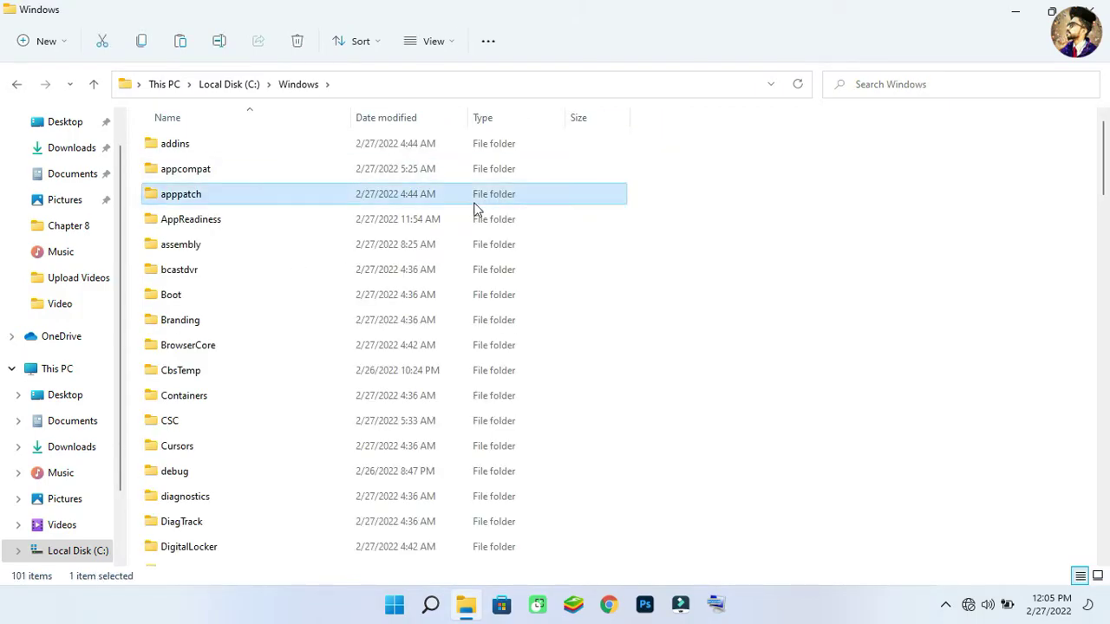
{"action": "key", "text": "r"}
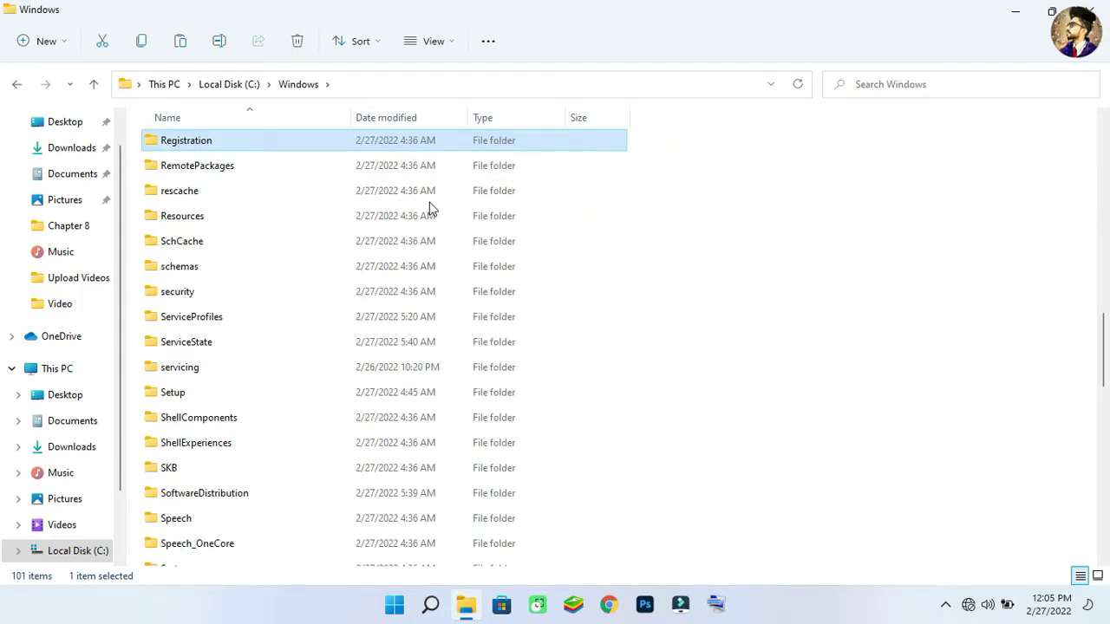
{"action": "left_click", "coordinate": [230, 216]}
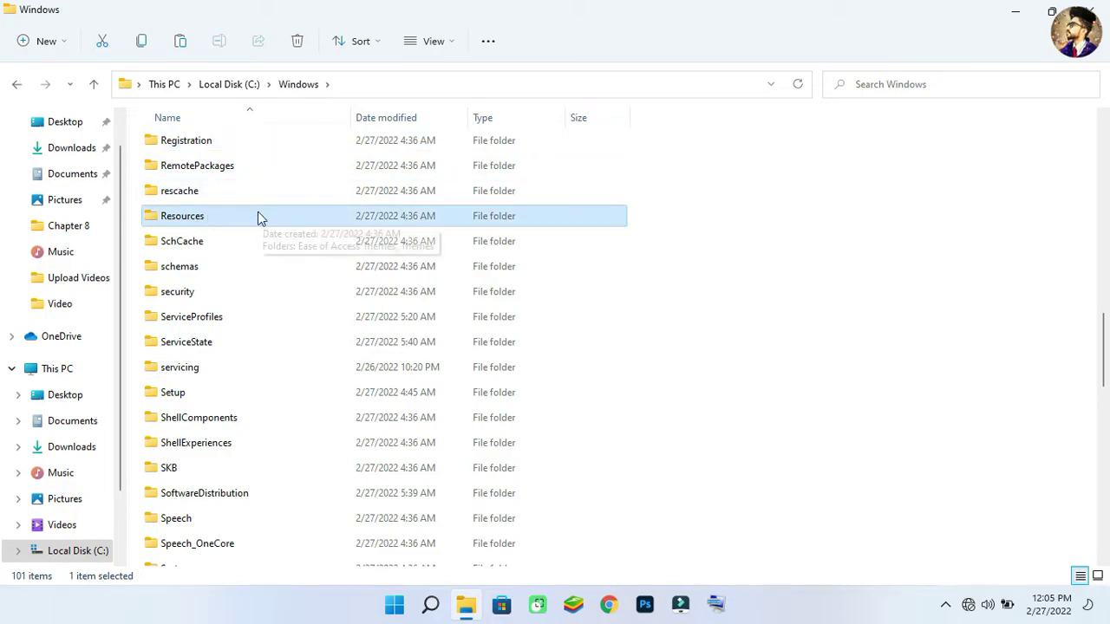
{"action": "double_click", "coordinate": [258, 217]}
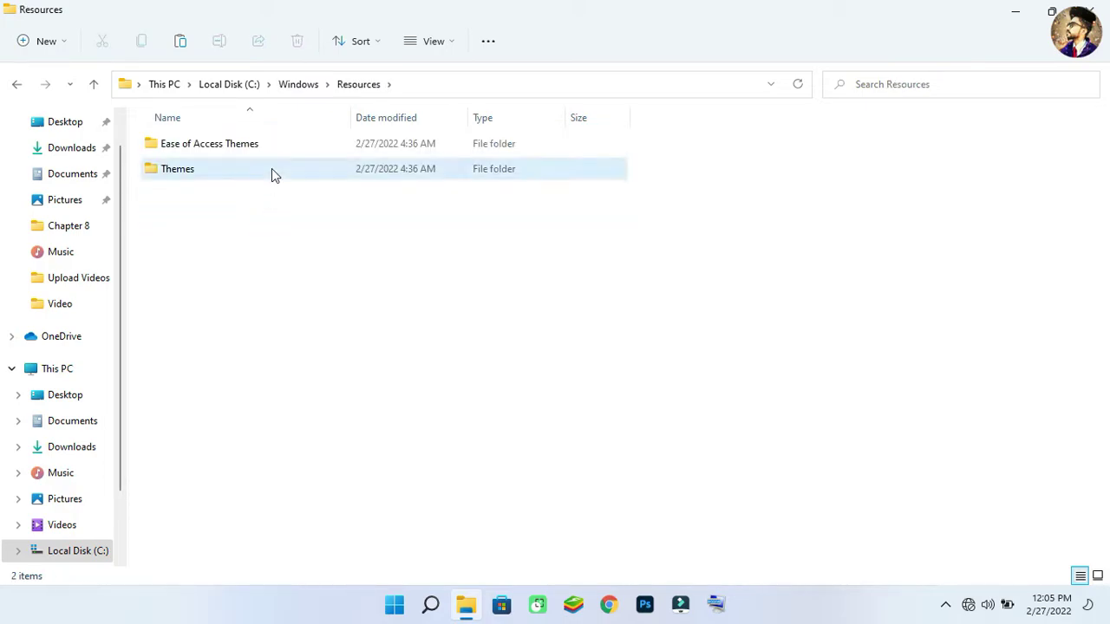
{"action": "double_click", "coordinate": [272, 169]}
Step: Paste the copied Void theme files into the Themes folder with administrator permission and return to the desktop
{"action": "right_click", "coordinate": [400, 344]}
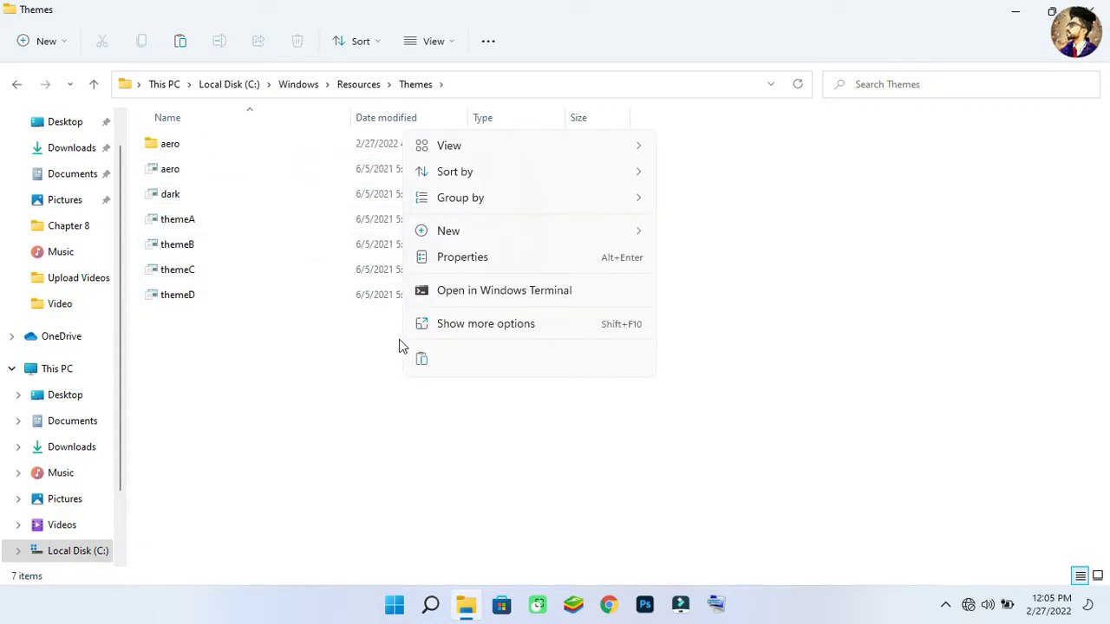
{"action": "left_click", "coordinate": [423, 360]}
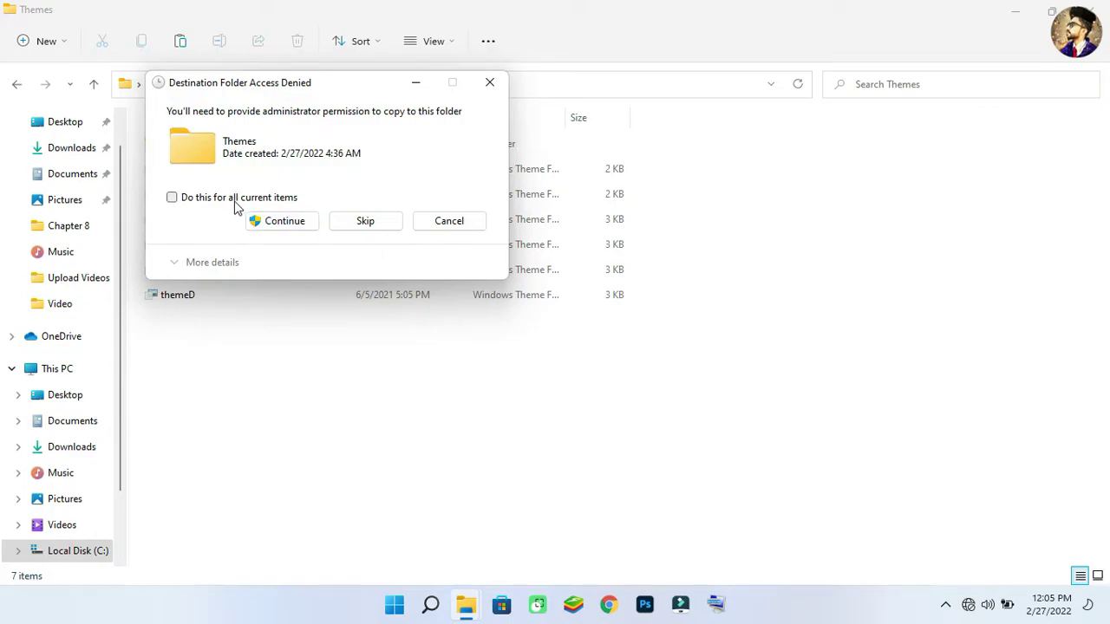
{"action": "left_click", "coordinate": [285, 220]}
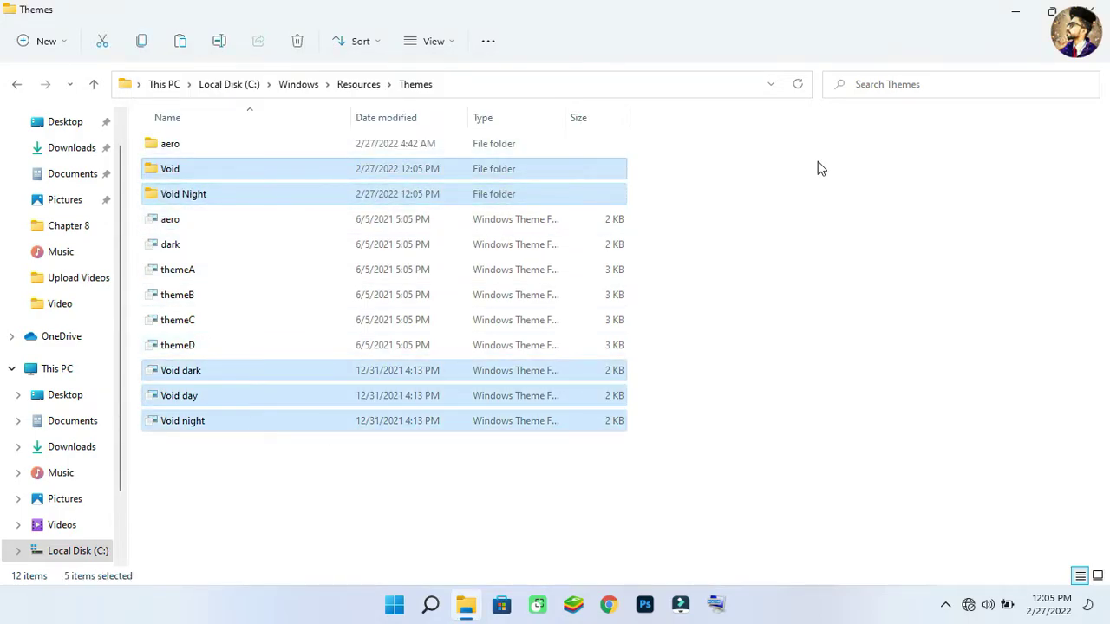
{"action": "key", "text": "super+d"}
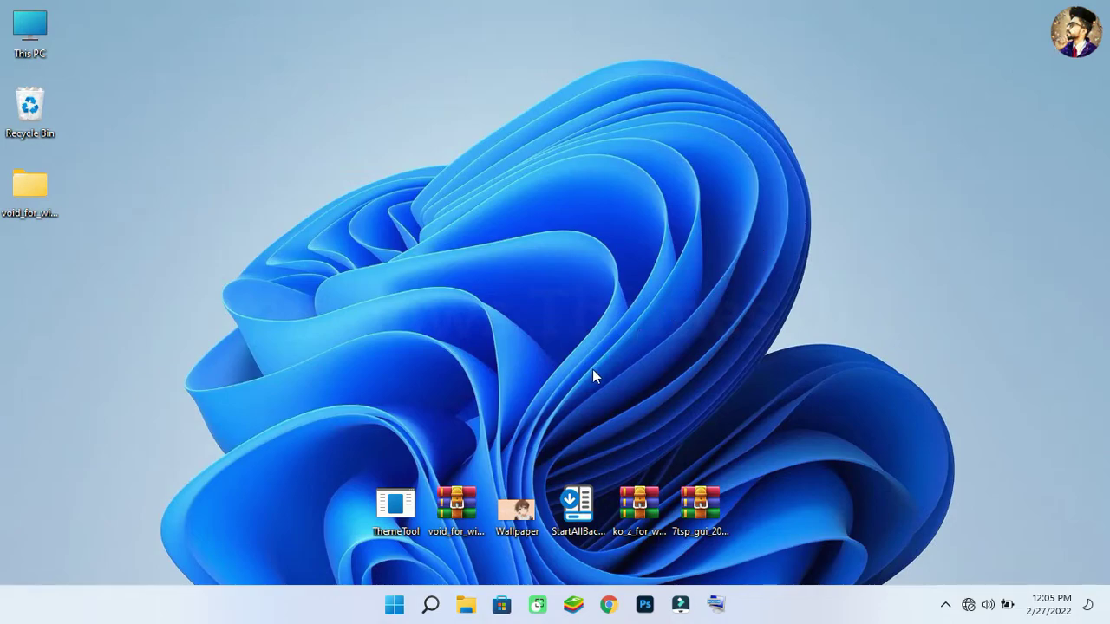
Step: Run ThemeTool as administrator, accept its license, patch and apply the Void night theme, and close the tool
{"action": "right_click", "coordinate": [419, 511]}
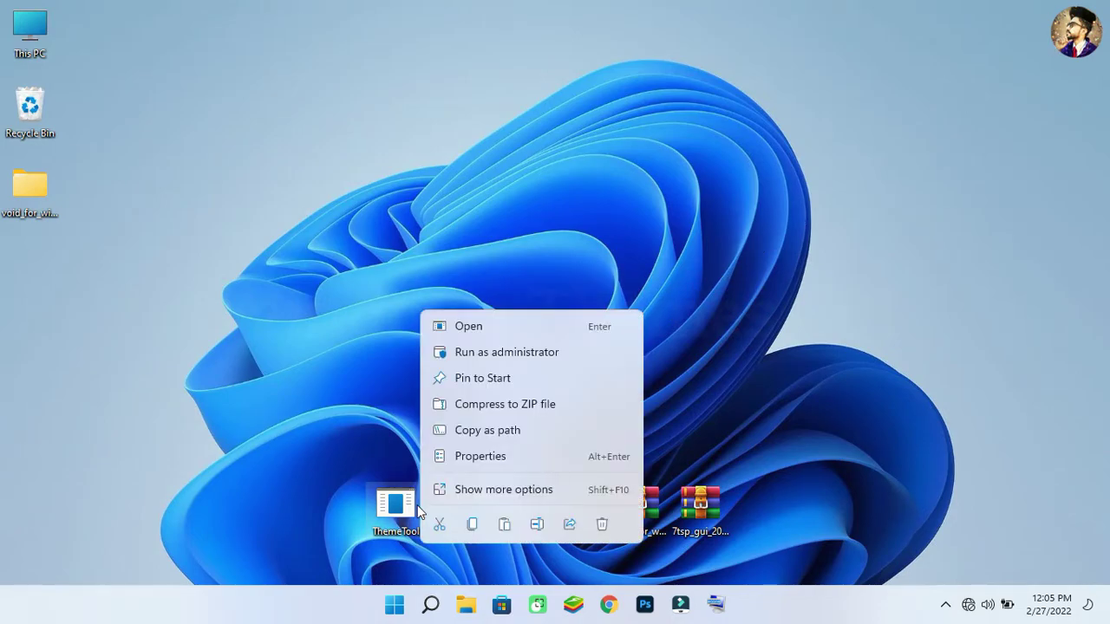
{"action": "left_click", "coordinate": [486, 352]}
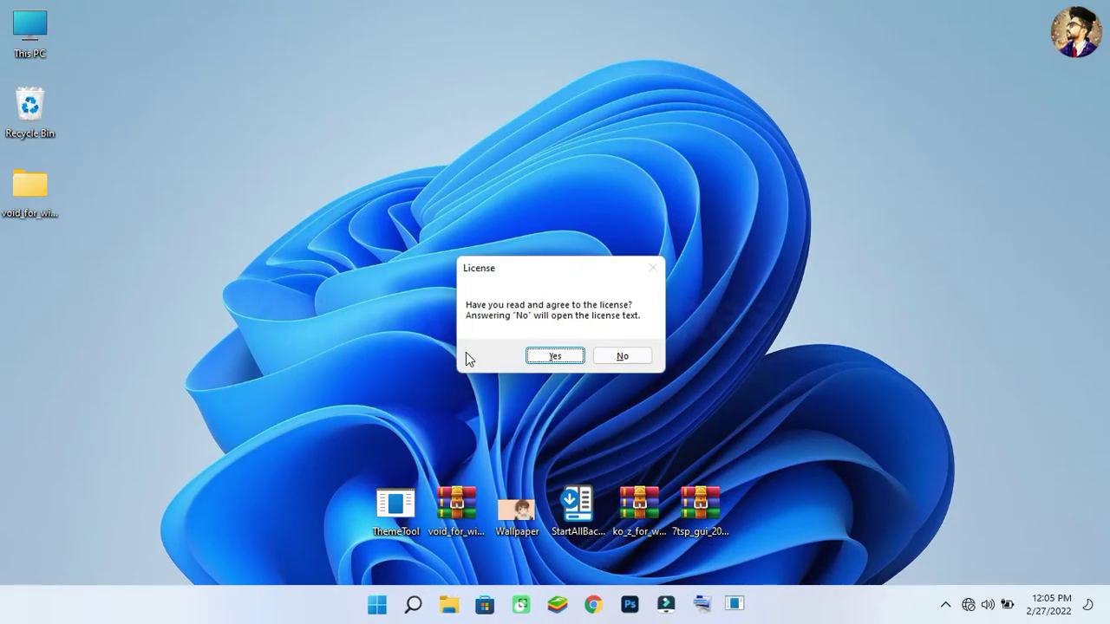
{"action": "left_click", "coordinate": [547, 353]}
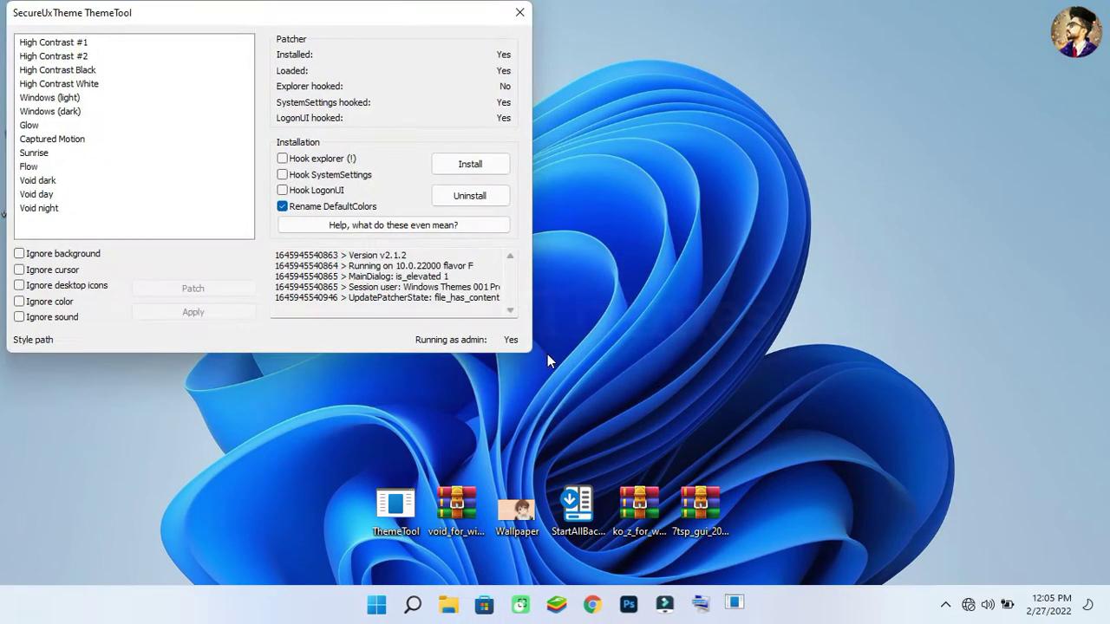
{"action": "left_click", "coordinate": [57, 209]}
{"action": "left_click", "coordinate": [175, 312]}
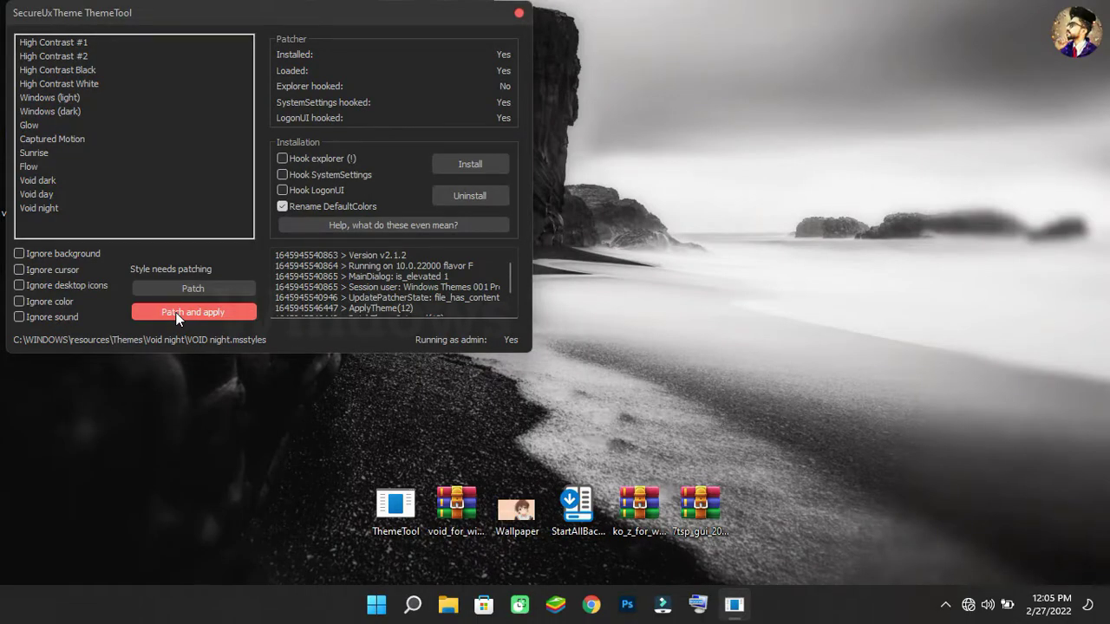
{"action": "left_click", "coordinate": [528, 13]}
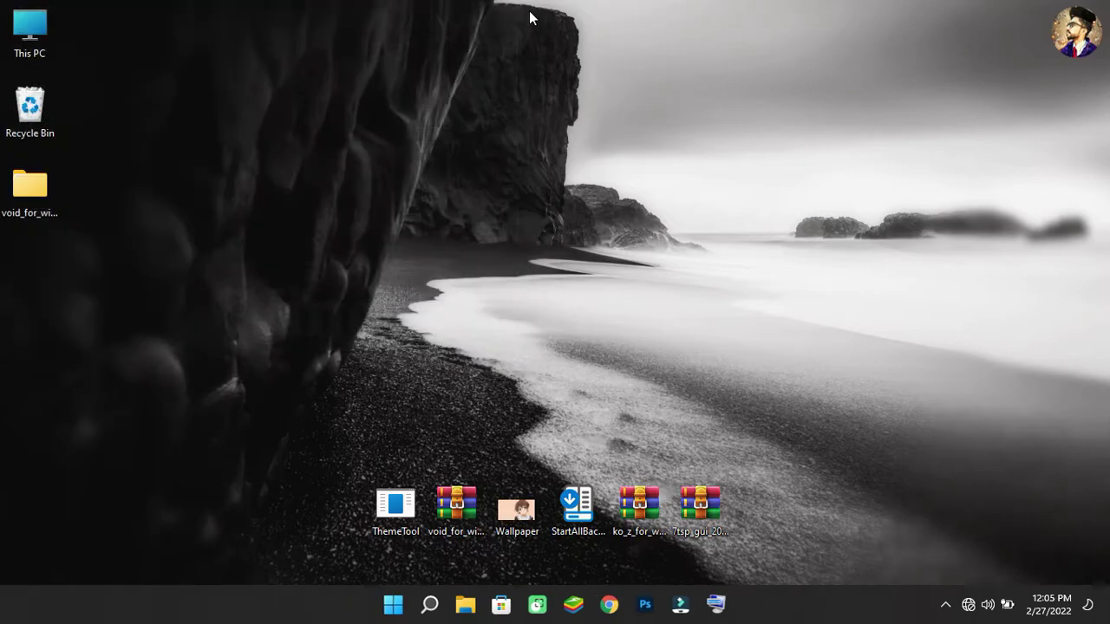
Step: Inspect how the Void night theme looks in the This PC window at restored and maximized size
{"action": "double_click", "coordinate": [36, 28]}
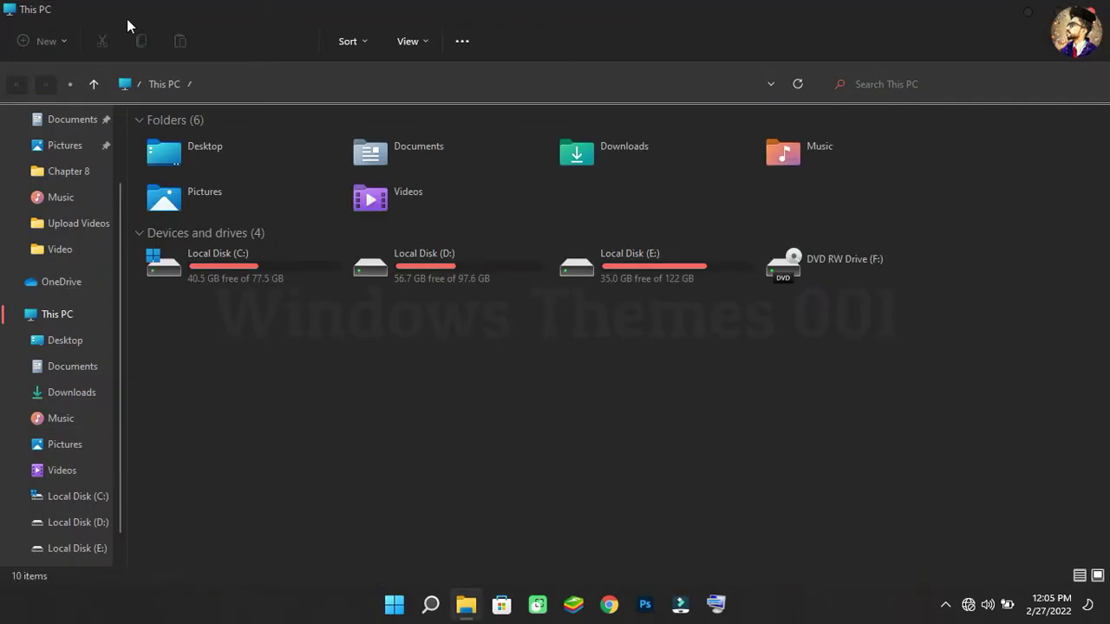
{"action": "double_click", "coordinate": [336, 7]}
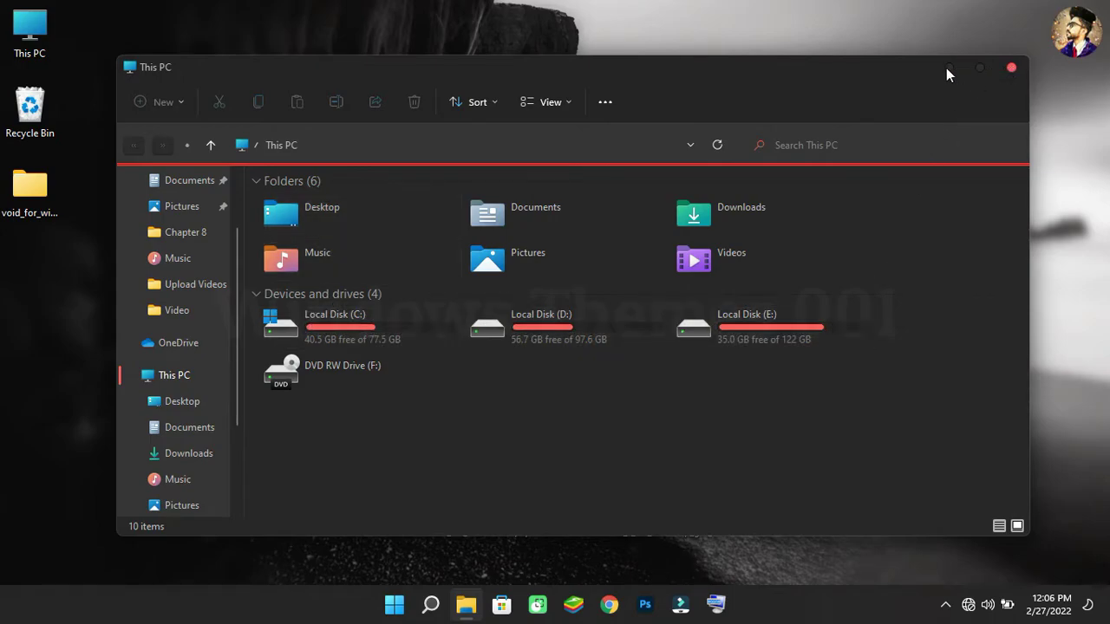
{"action": "double_click", "coordinate": [898, 63]}
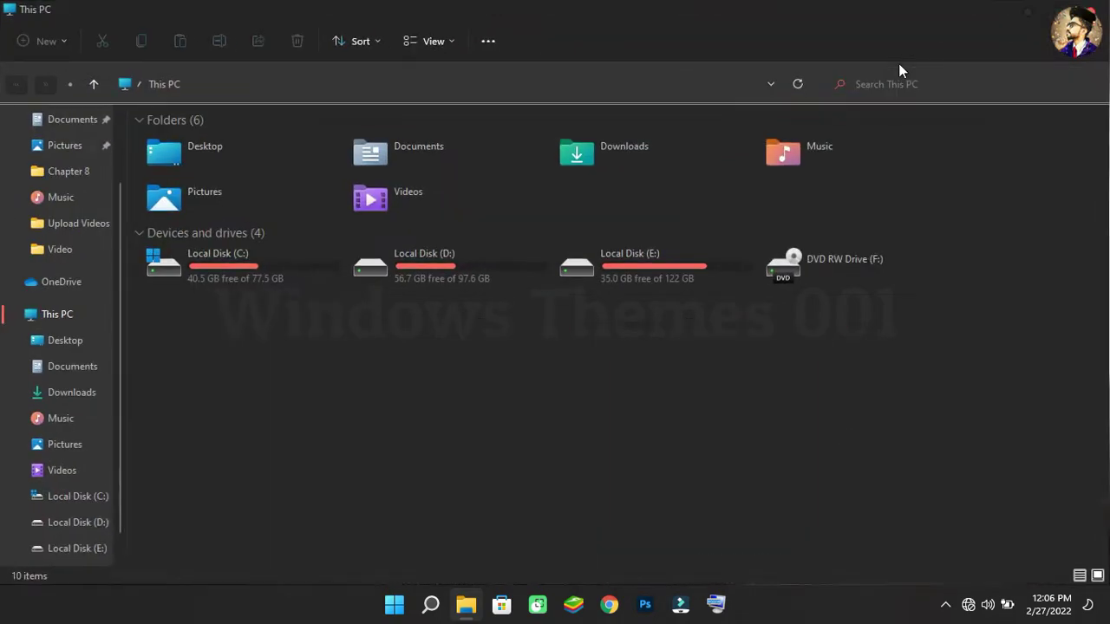
{"action": "left_click", "coordinate": [1101, 16]}
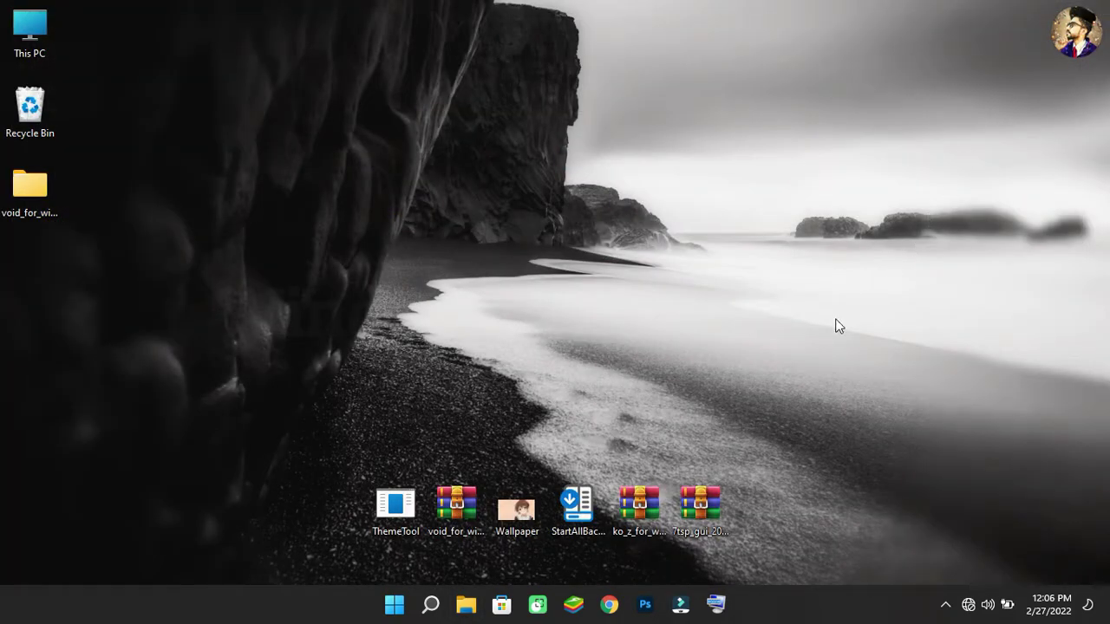
Step: Set the Wallpaper image on the desktop as the desktop background
{"action": "right_click", "coordinate": [519, 523]}
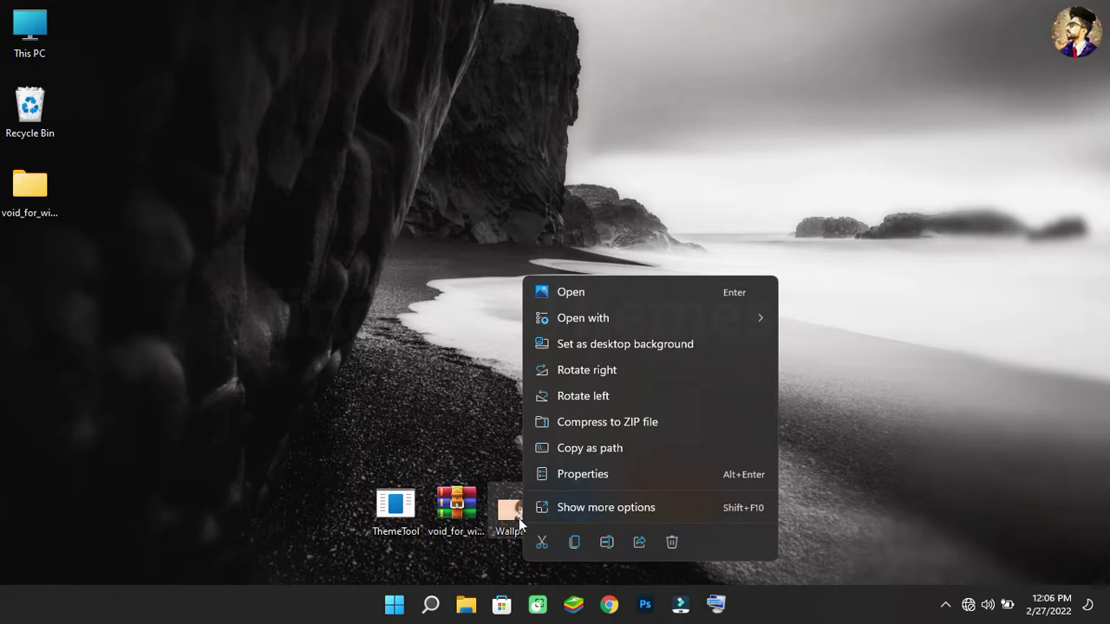
{"action": "left_click", "coordinate": [533, 343]}
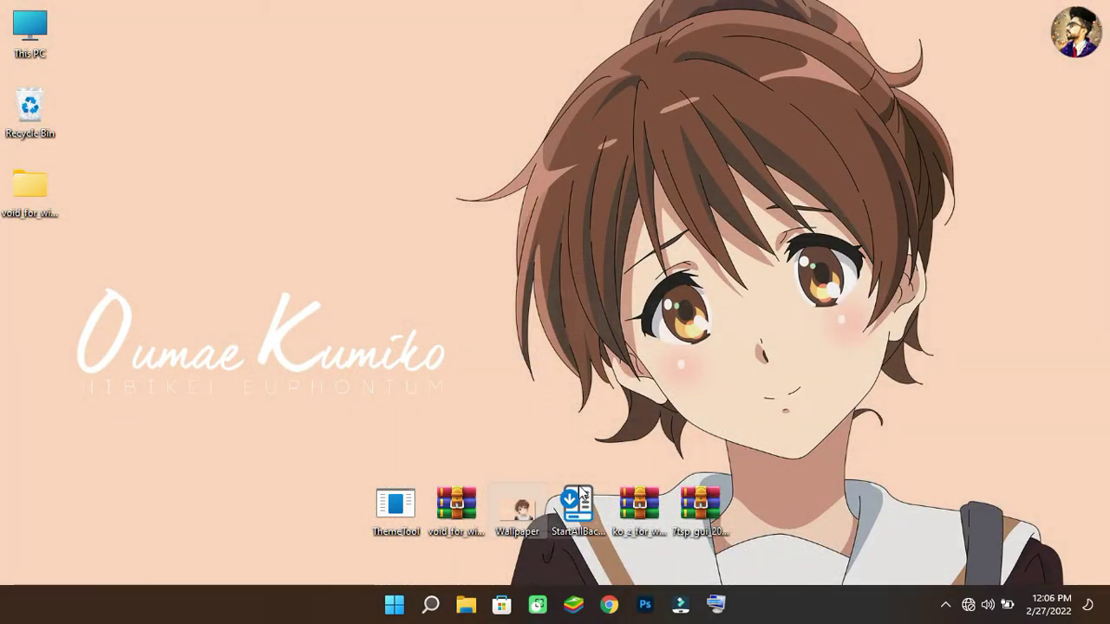
Step: Run the StartAllBack 3.2.1 setup and install it for the current user only
{"action": "left_click", "coordinate": [581, 498]}
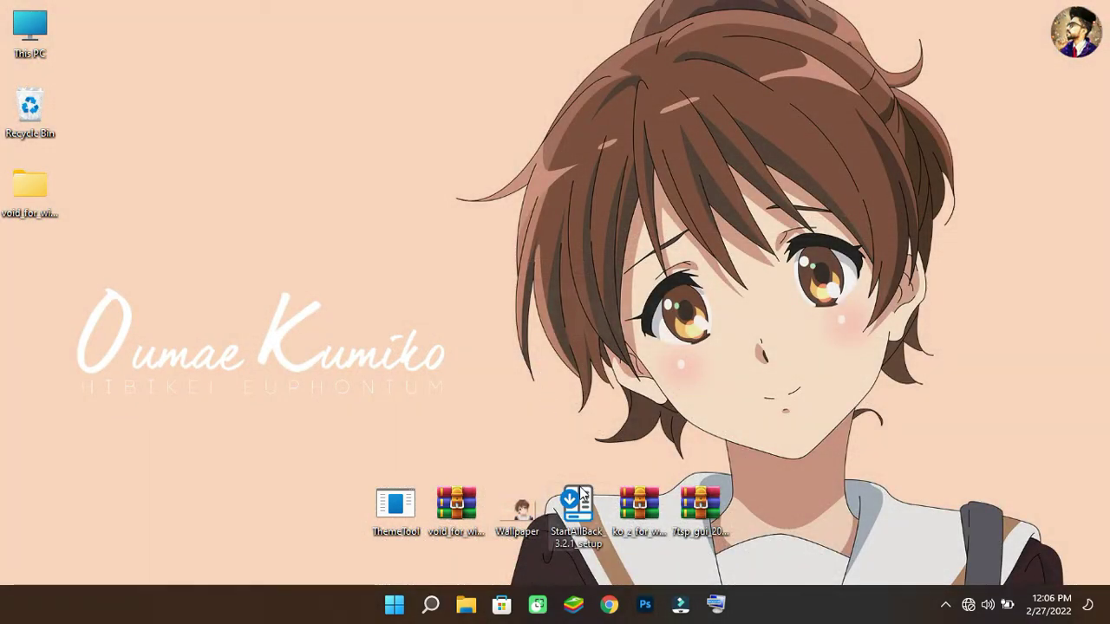
{"action": "double_click", "coordinate": [580, 502]}
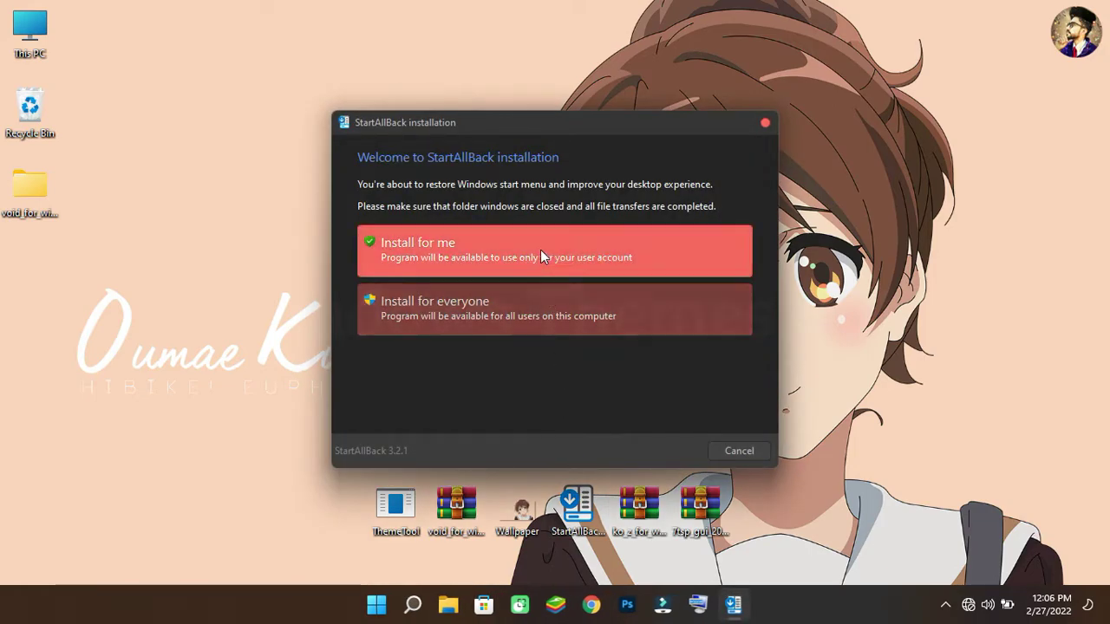
{"action": "left_click", "coordinate": [501, 246]}
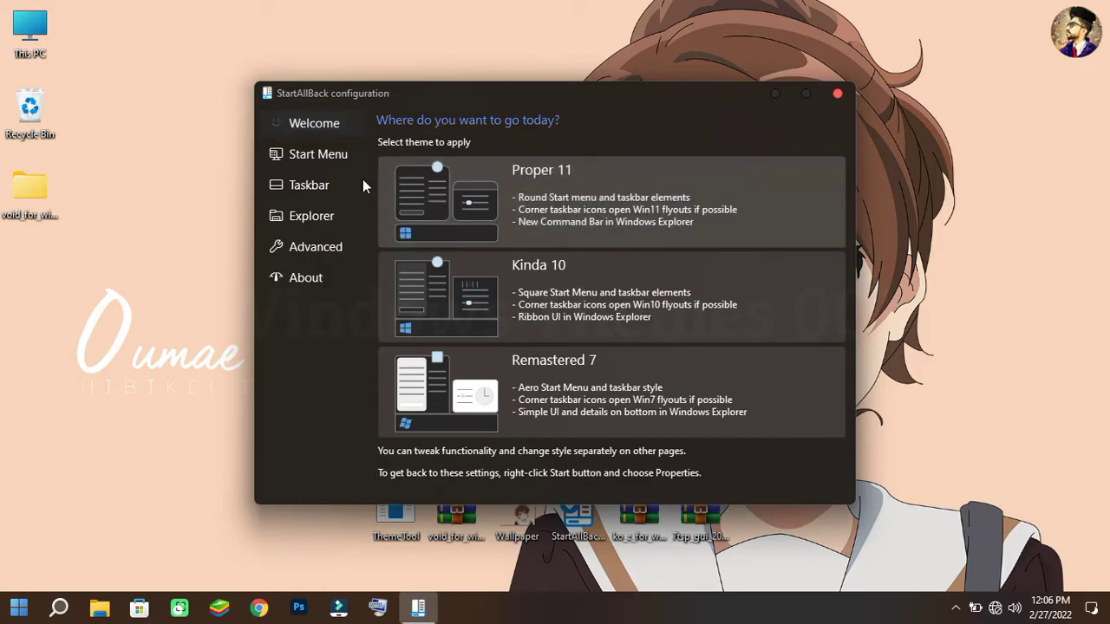
Step: Turn off the user account picture in the Start menu and set the taskbar's icon size and icon margins to S
{"action": "left_click", "coordinate": [335, 160]}
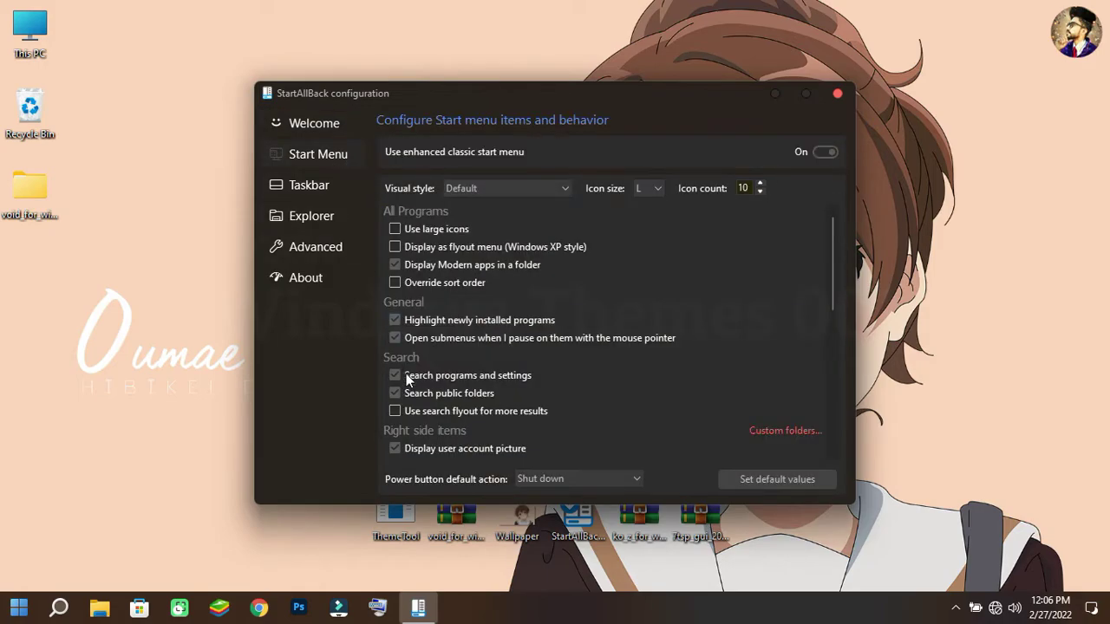
{"action": "left_click", "coordinate": [428, 451]}
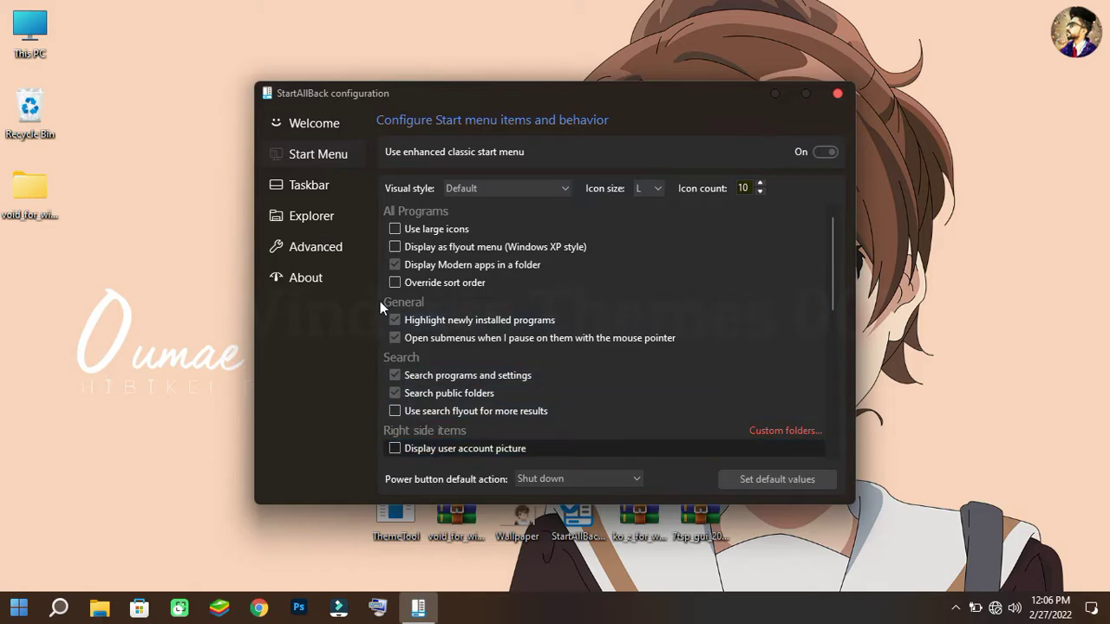
{"action": "left_click", "coordinate": [335, 194]}
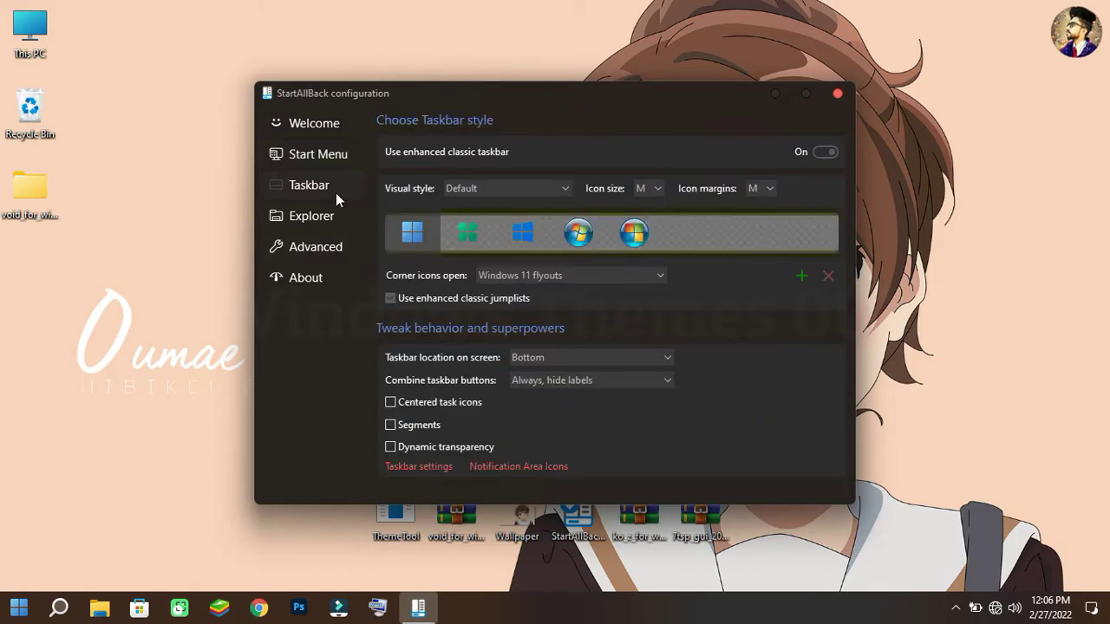
{"action": "left_click", "coordinate": [654, 188]}
{"action": "left_click", "coordinate": [649, 201]}
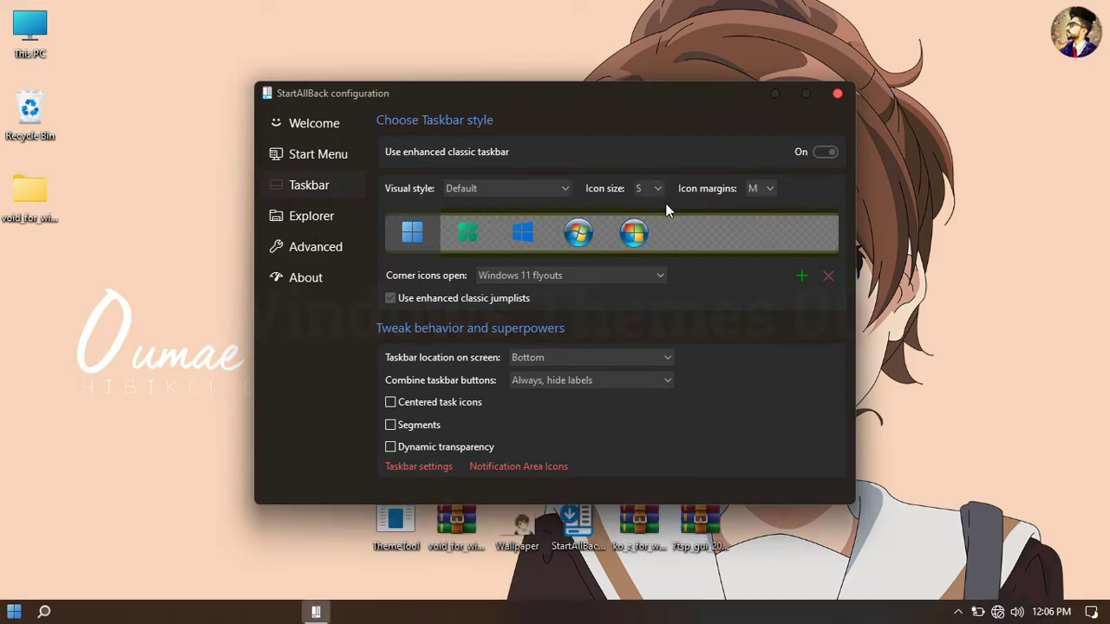
{"action": "left_click", "coordinate": [767, 191]}
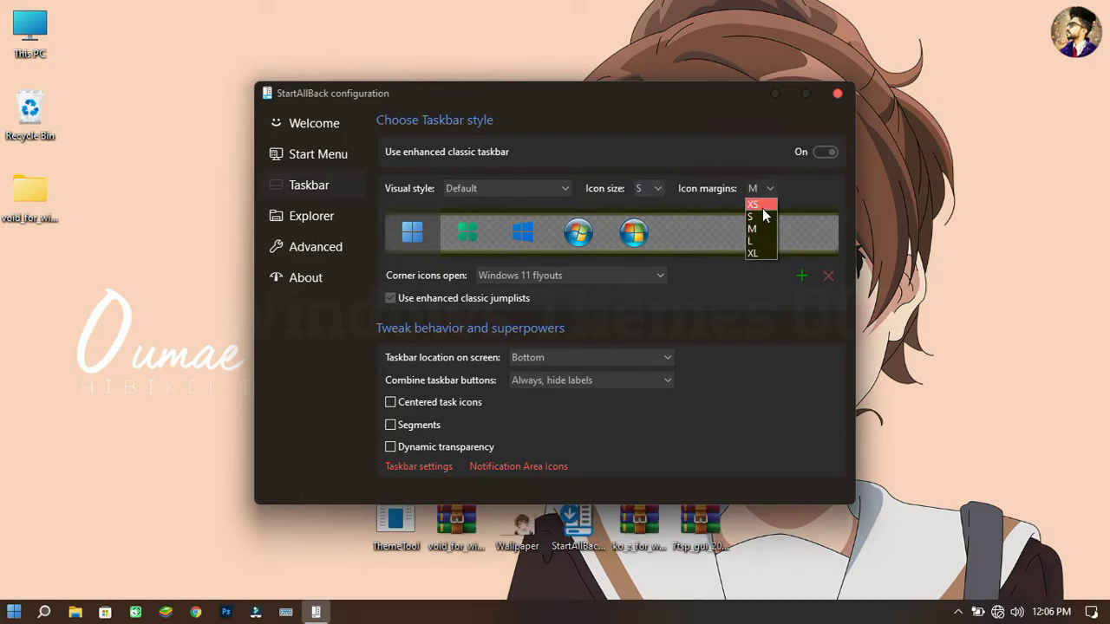
{"action": "left_click", "coordinate": [761, 215]}
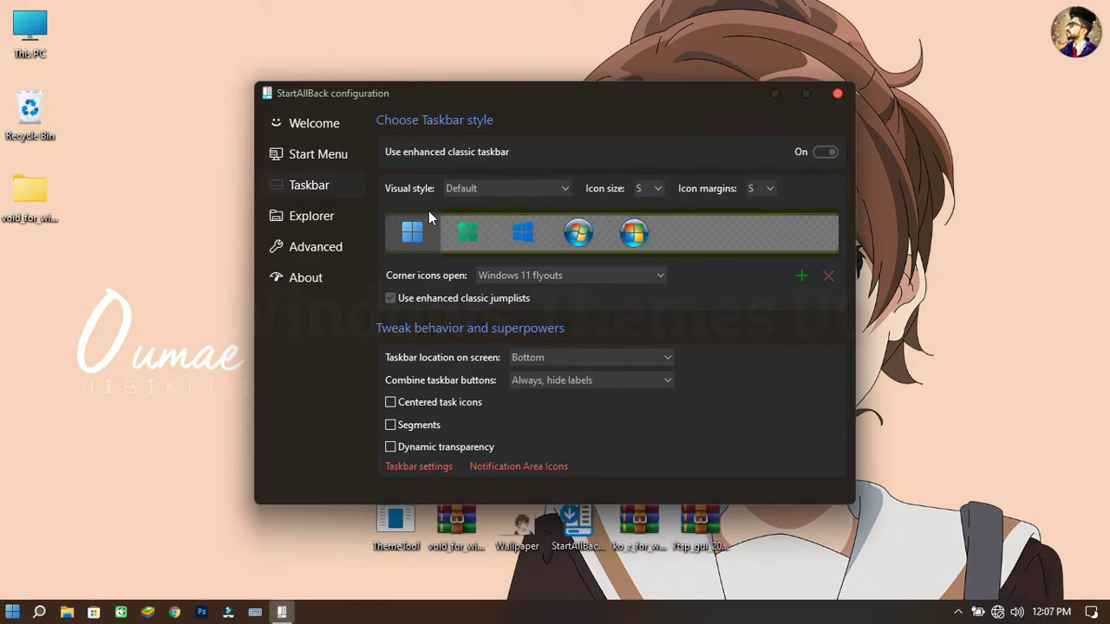
Step: Set the Explorer style to Win7 Command Bar without the Mica effect, enable custom start menu coloring, and close the configuration
{"action": "left_click", "coordinate": [330, 218]}
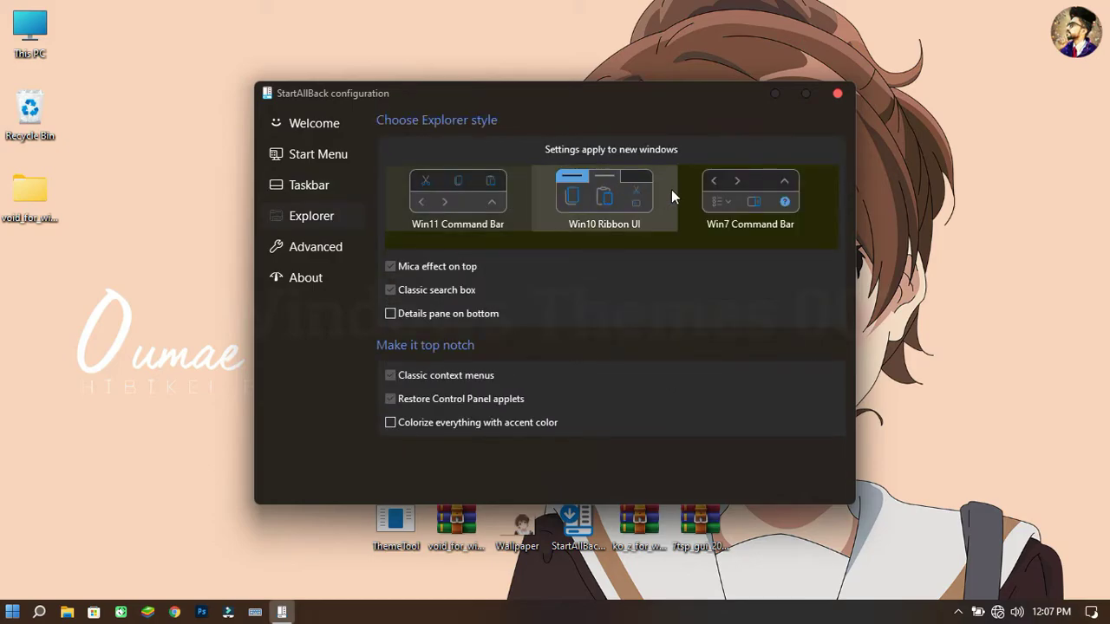
{"action": "left_click", "coordinate": [741, 194]}
{"action": "left_click", "coordinate": [450, 268]}
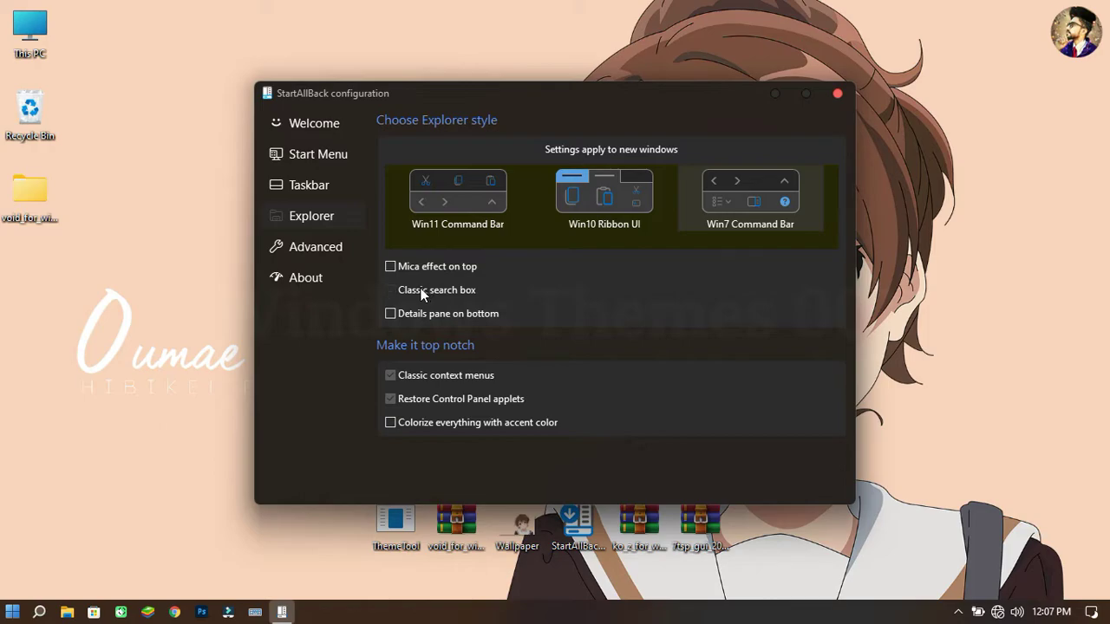
{"action": "left_click", "coordinate": [333, 248]}
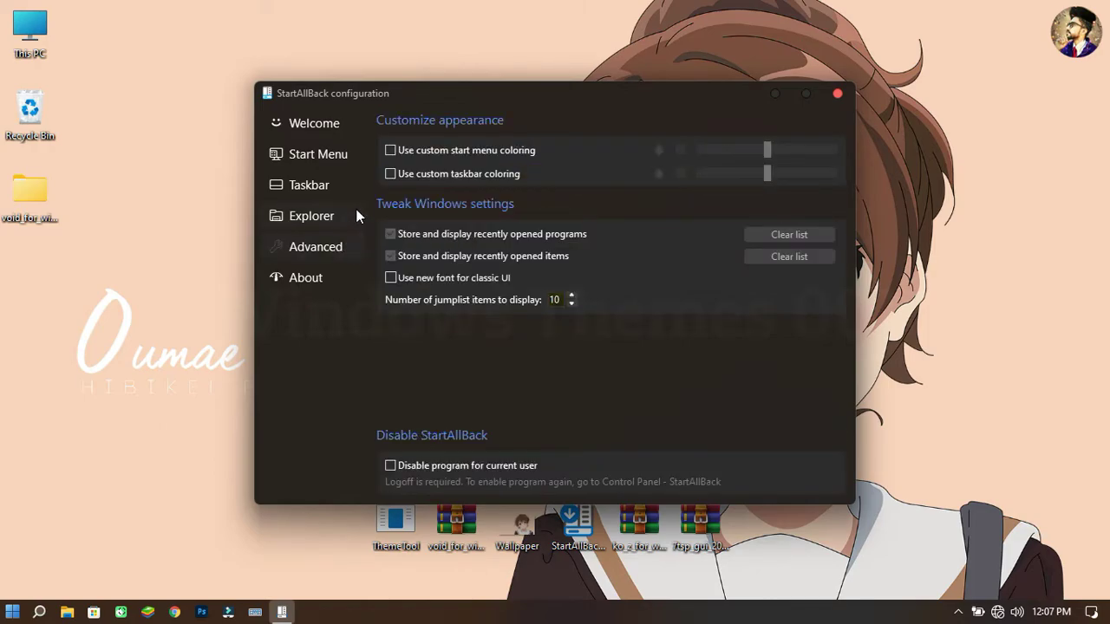
{"action": "left_click", "coordinate": [391, 152]}
{"action": "left_click", "coordinate": [831, 96]}
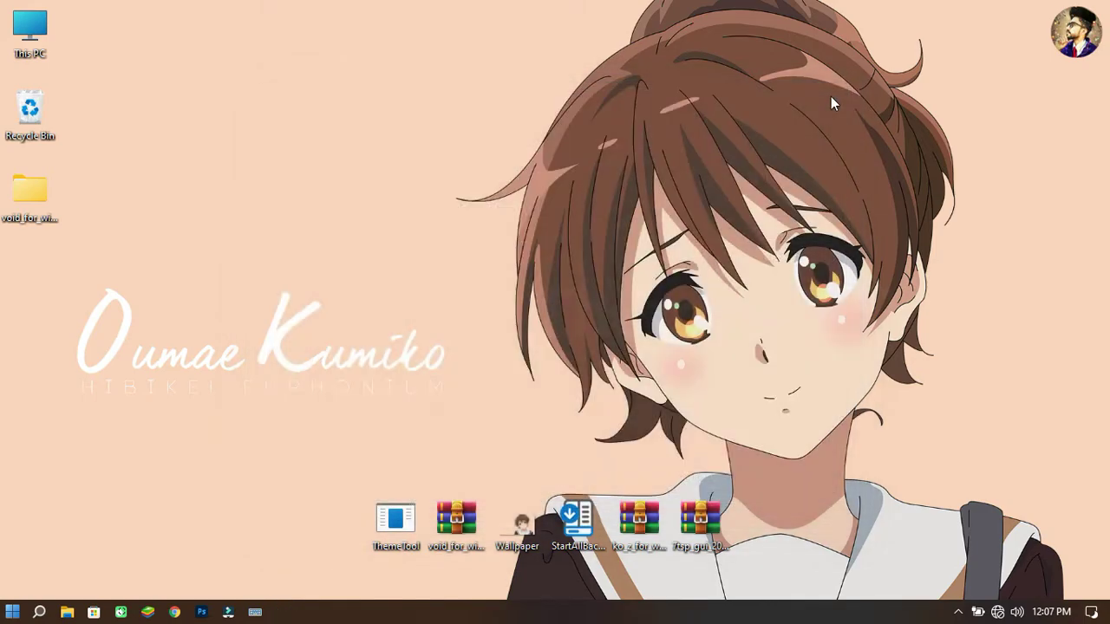
Step: Check the new look of the This PC window and the enhanced Start menu
{"action": "double_click", "coordinate": [35, 35]}
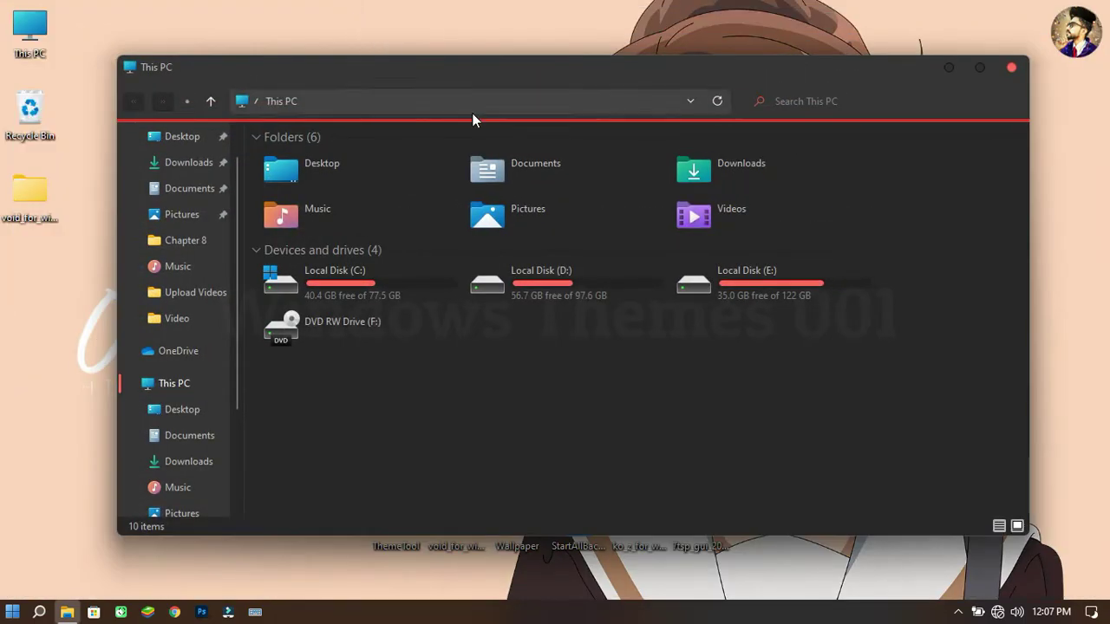
{"action": "double_click", "coordinate": [507, 76]}
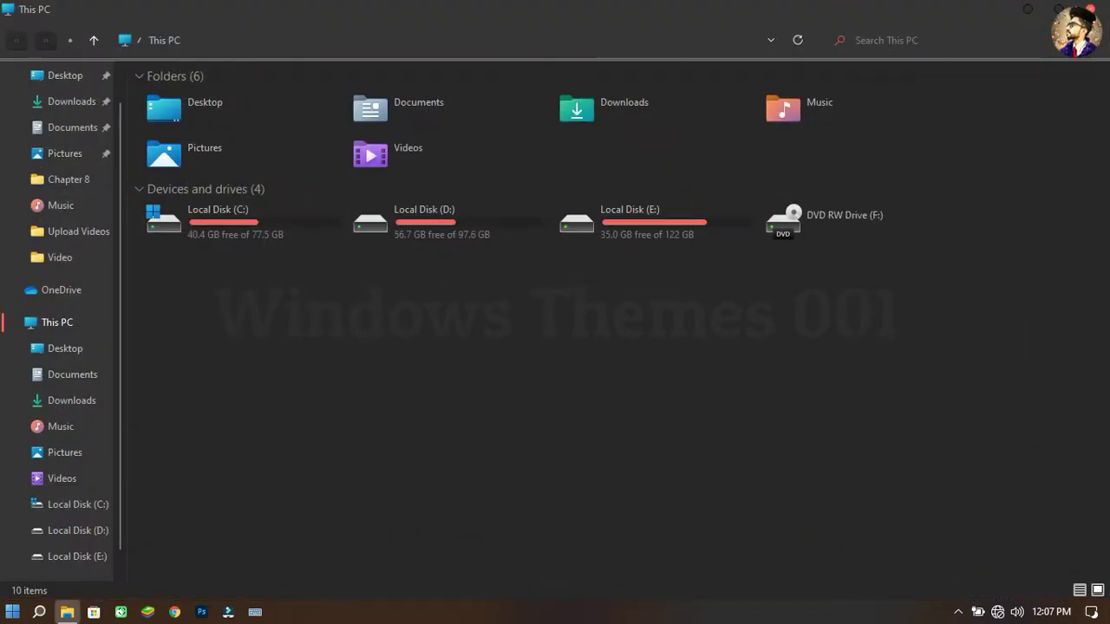
{"action": "left_click", "coordinate": [1090, 8]}
{"action": "left_click", "coordinate": [12, 612]}
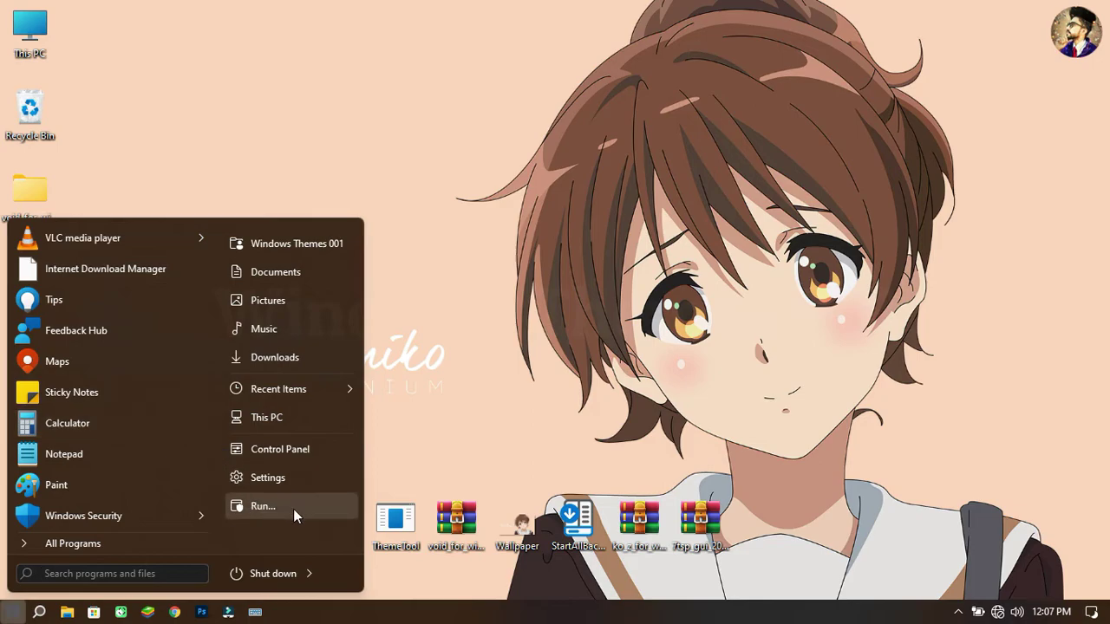
Step: Open the Windows taskbar settings from the StartAllBack properties, turn on automatically hiding the taskbar, and return to the desktop
{"action": "right_click", "coordinate": [343, 529]}
{"action": "left_click", "coordinate": [391, 544]}
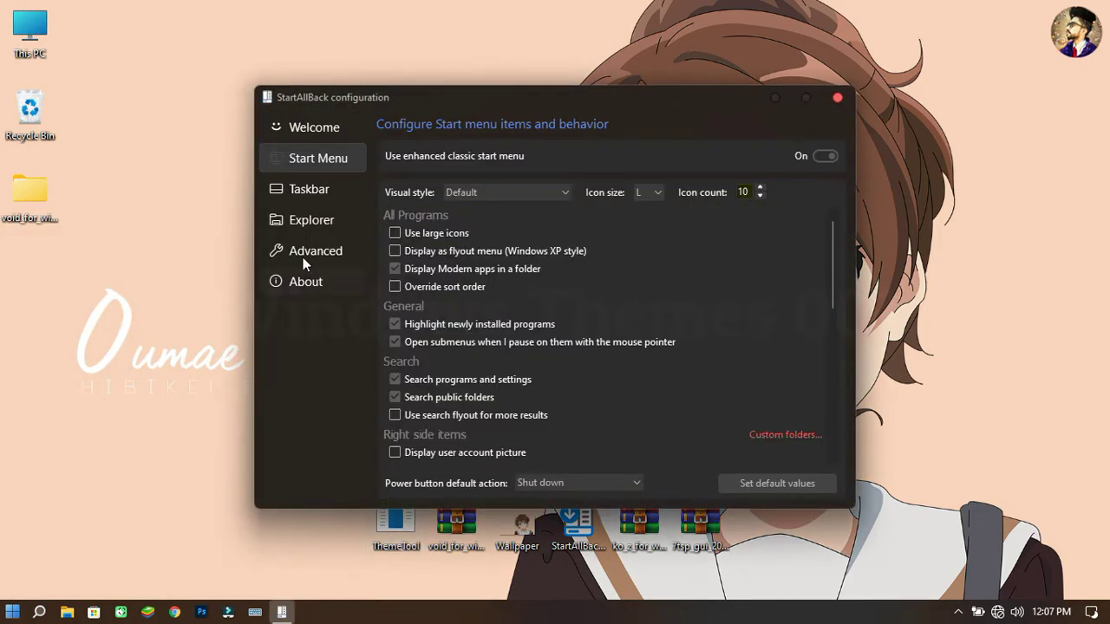
{"action": "left_click", "coordinate": [305, 193]}
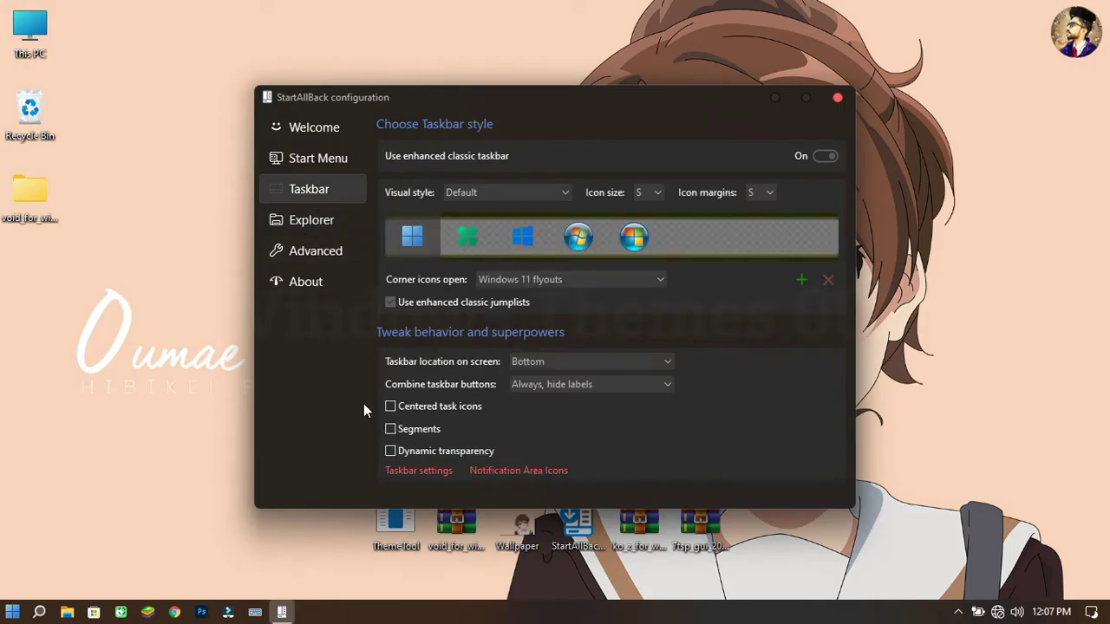
{"action": "left_click", "coordinate": [401, 473]}
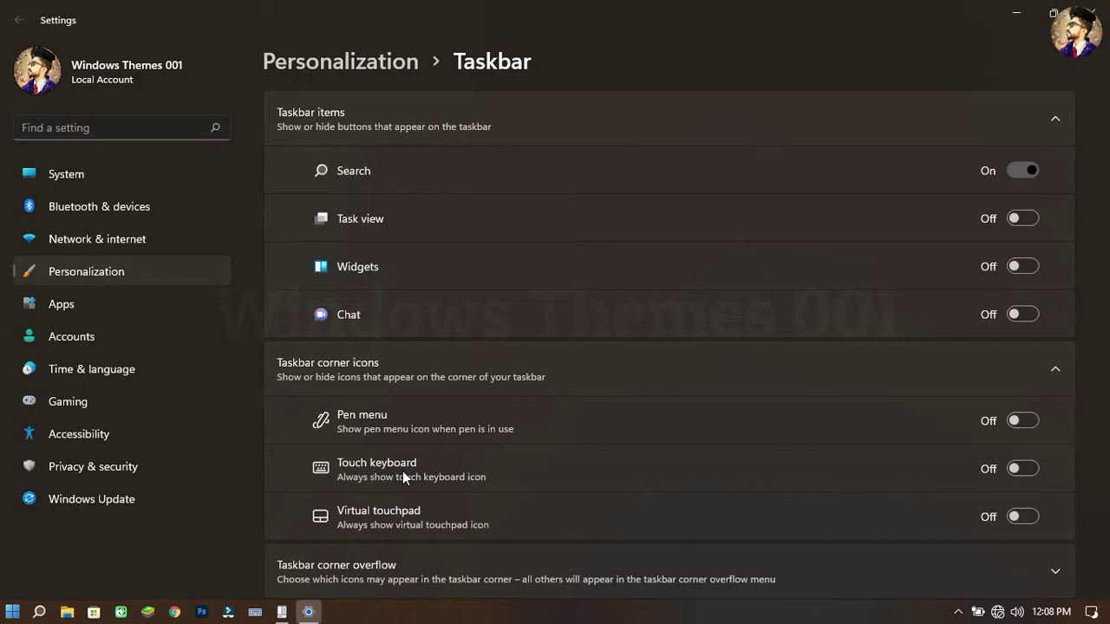
{"action": "scroll", "coordinate": [402, 475], "scroll_direction": "down", "scroll_amount": 2}
{"action": "left_click", "coordinate": [402, 475]}
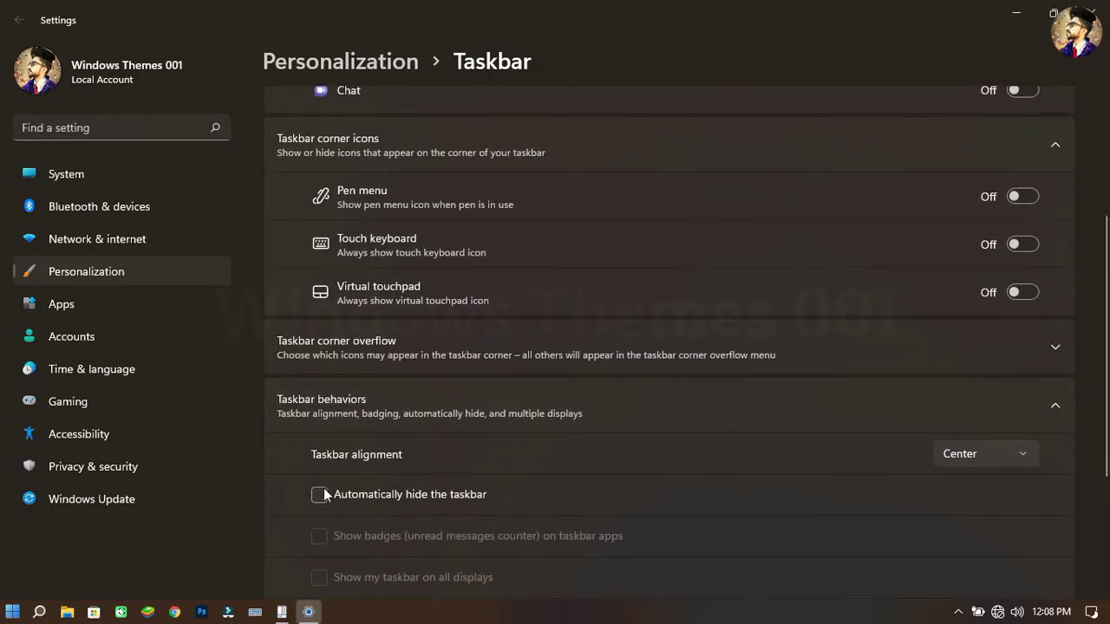
{"action": "left_click", "coordinate": [349, 500]}
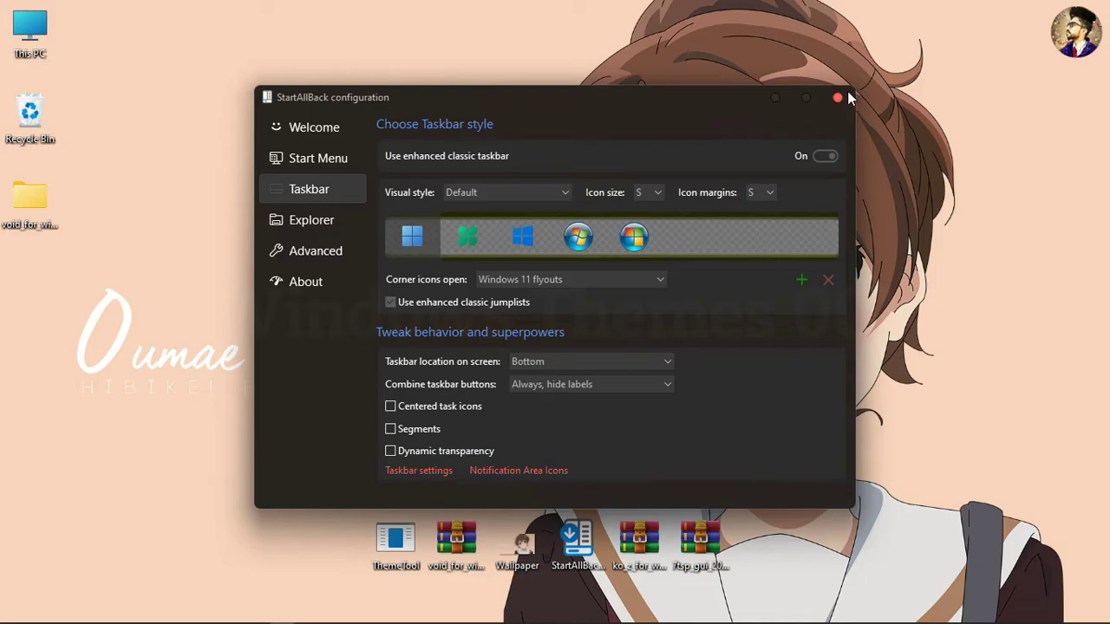
{"action": "left_click", "coordinate": [837, 97]}
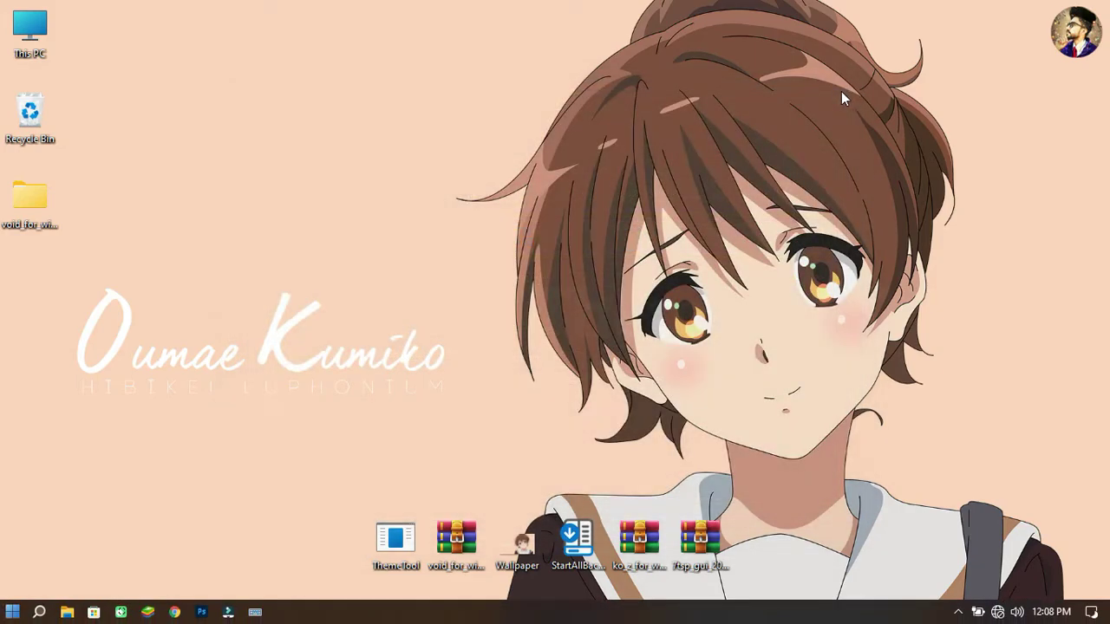
Step: Extract the ko_z_for_windows_10_by_niivu_ddxdid3 archive into its own folder on the desktop
{"action": "right_click", "coordinate": [654, 530]}
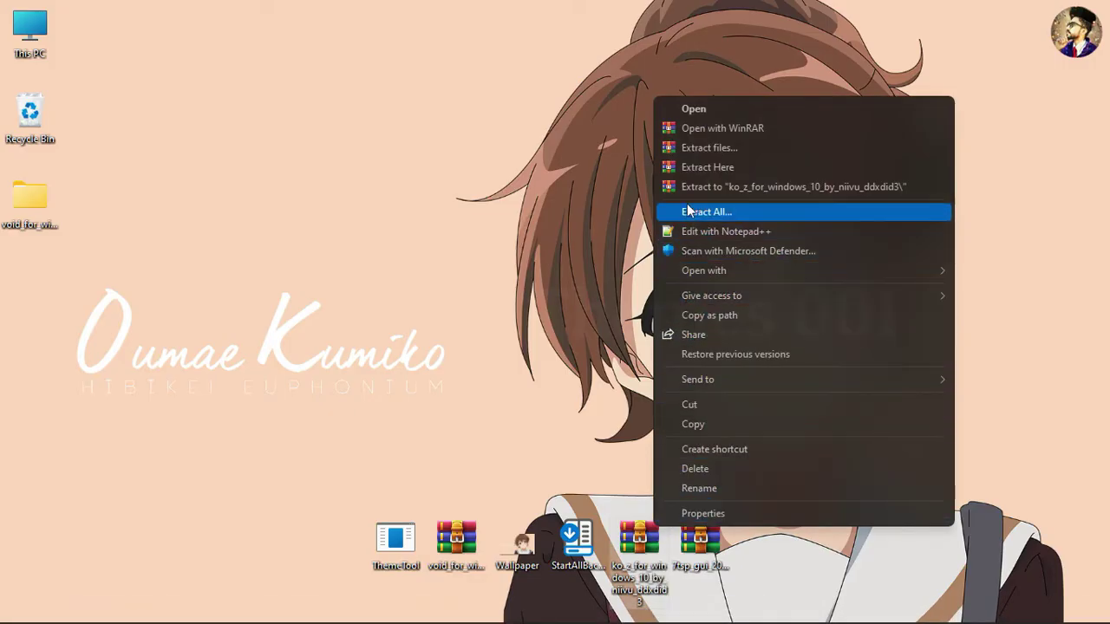
{"action": "left_click", "coordinate": [691, 154]}
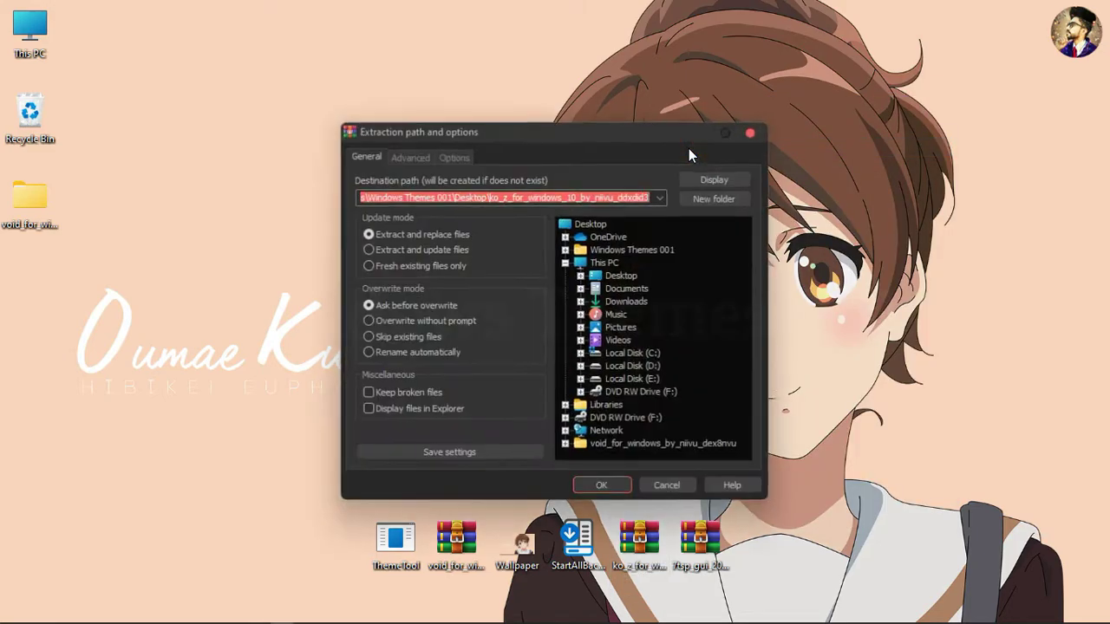
{"action": "left_click", "coordinate": [602, 486]}
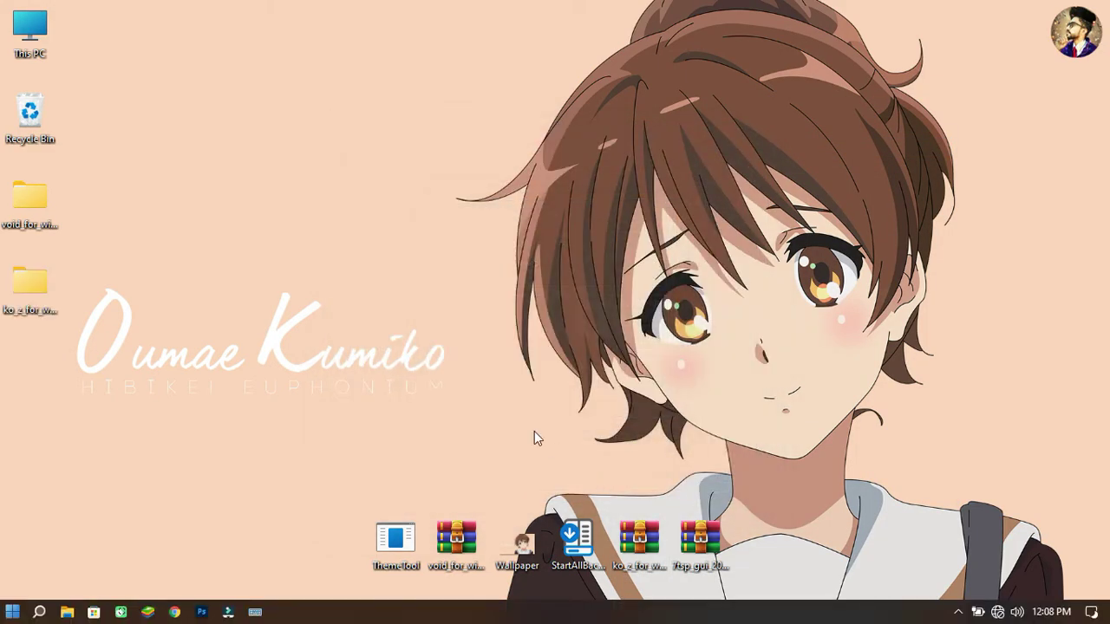
Step: Open the "7TSP 1903 builds and newer" folder under Icon Packs in the extracted ko_z folder
{"action": "double_click", "coordinate": [22, 283]}
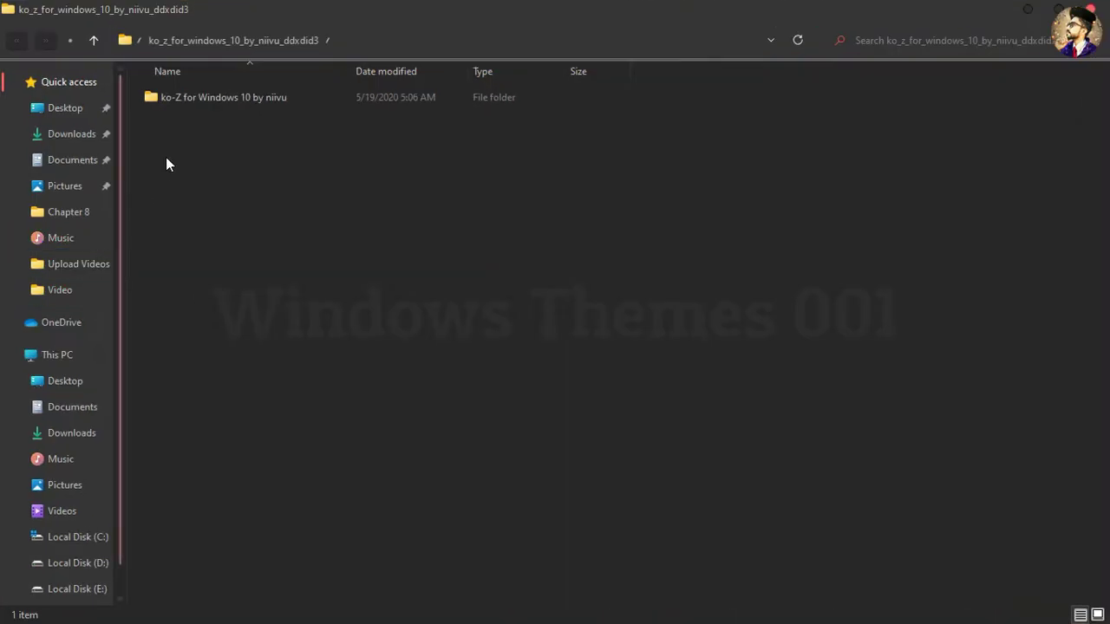
{"action": "double_click", "coordinate": [226, 97]}
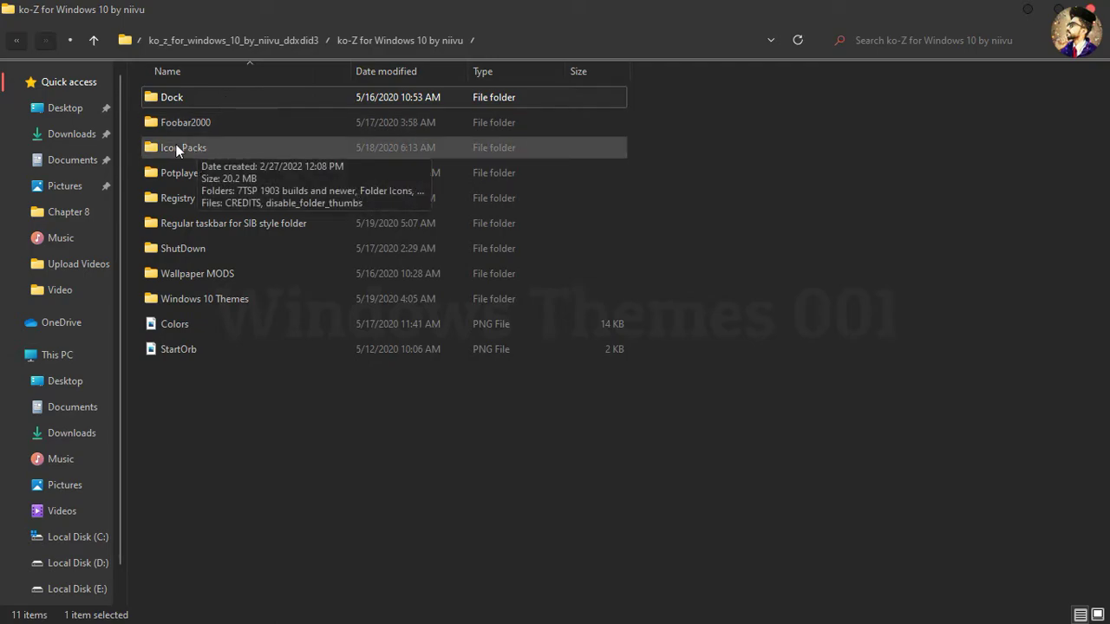
{"action": "double_click", "coordinate": [230, 147]}
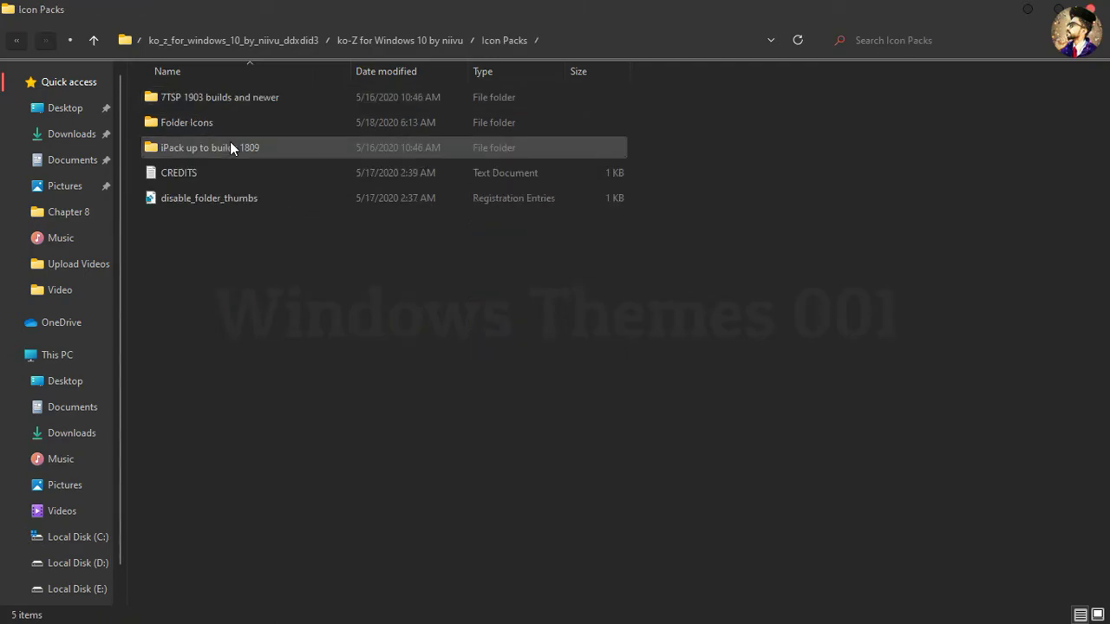
{"action": "double_click", "coordinate": [239, 98]}
Step: Rename the 7TSP koZ.7z.remove file to 7TSP koZ.7z, accept the extension change, and close the folder window
{"action": "left_click", "coordinate": [238, 98]}
{"action": "right_click", "coordinate": [238, 98]}
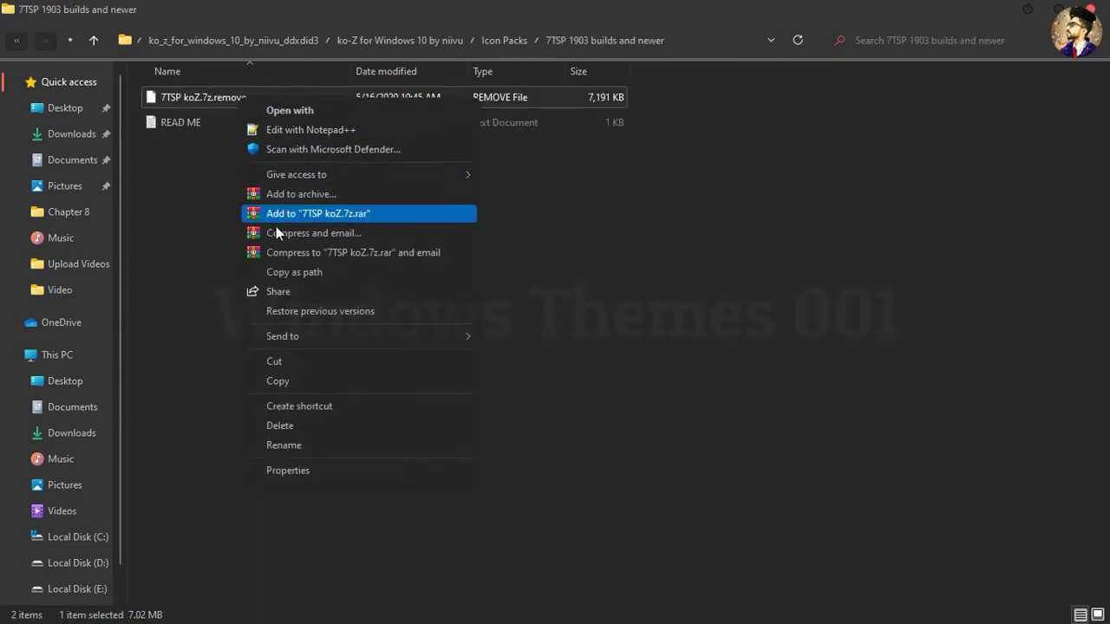
{"action": "left_click", "coordinate": [318, 444]}
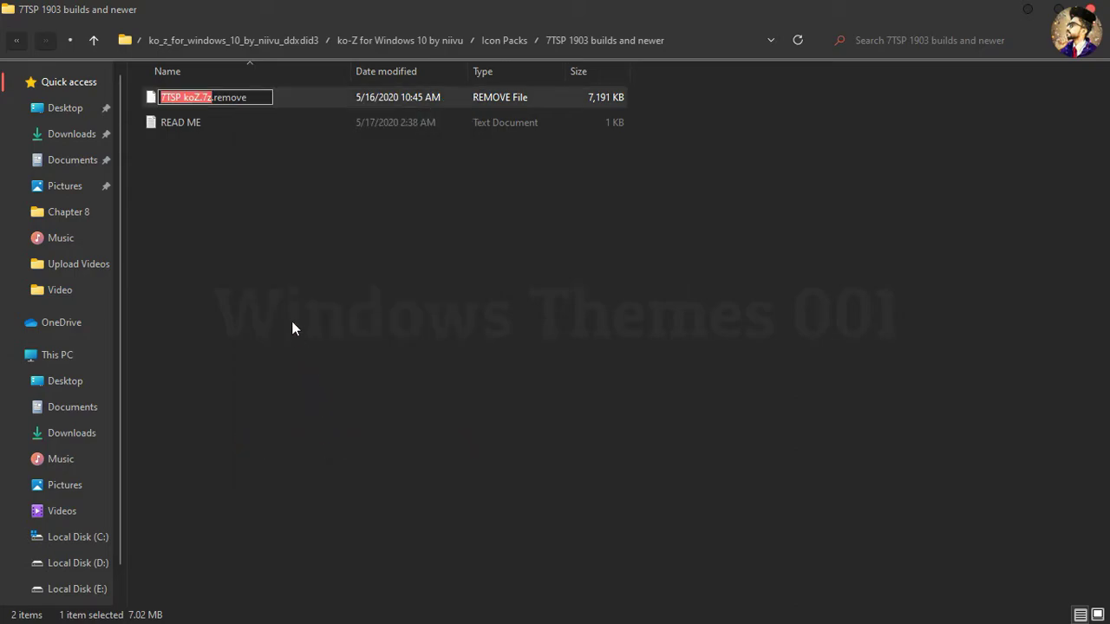
{"action": "left_click", "coordinate": [269, 98]}
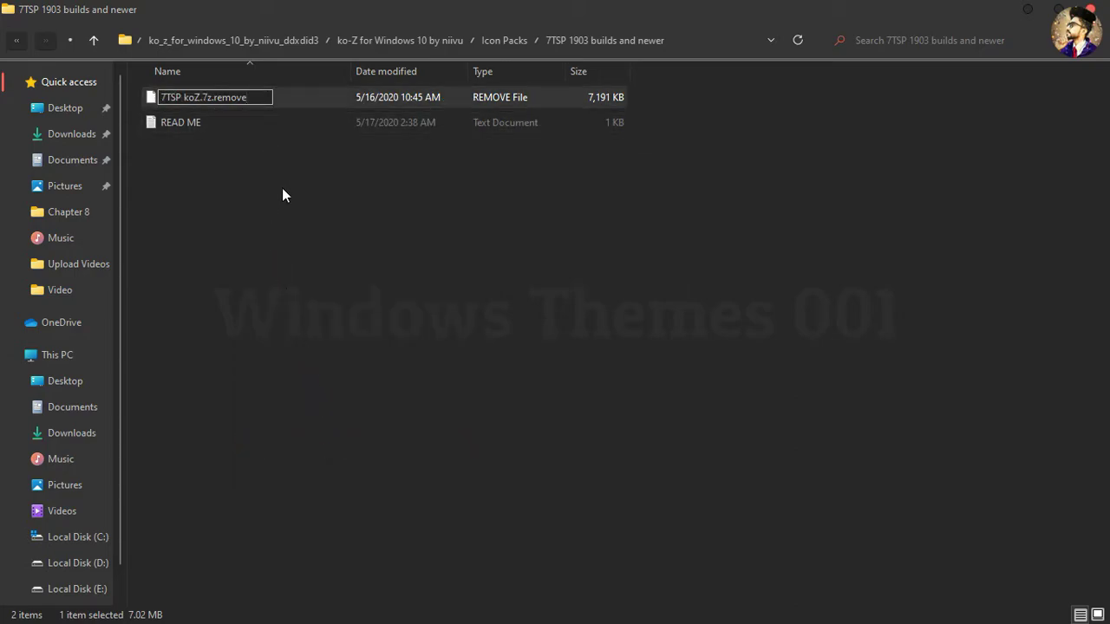
{"action": "key", "text": "BackSpace"}
{"action": "key", "text": "BackSpace"}
{"action": "key", "text": "BackSpace"}
{"action": "key", "text": "BackSpace"}
{"action": "key", "text": "BackSpace"}
{"action": "key", "text": "BackSpace"}
{"action": "key", "text": "BackSpace"}
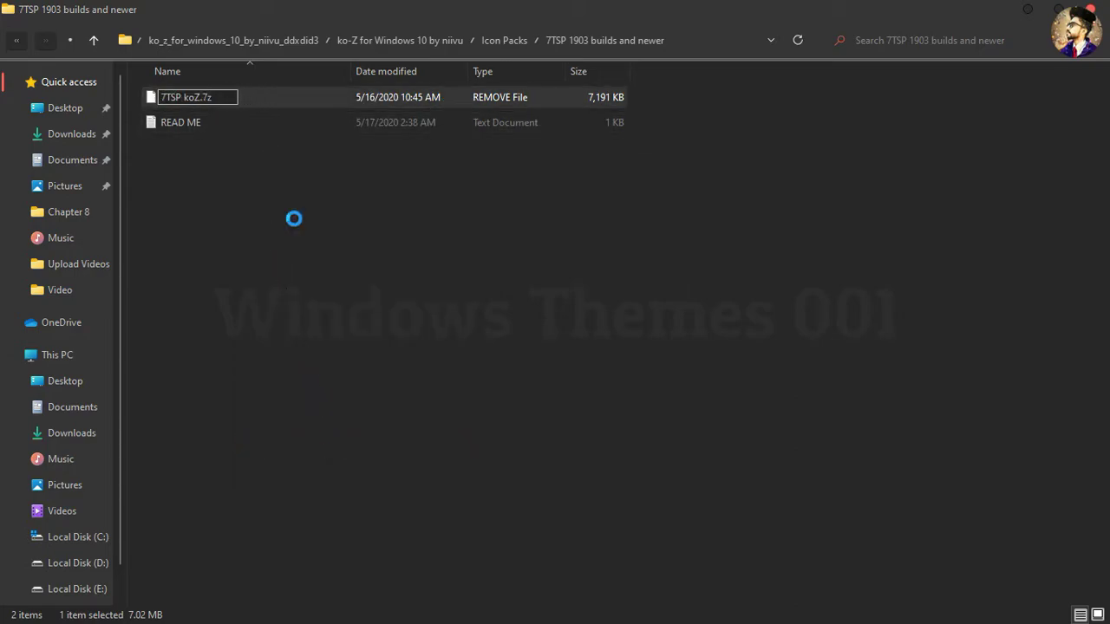
{"action": "key", "text": "Return"}
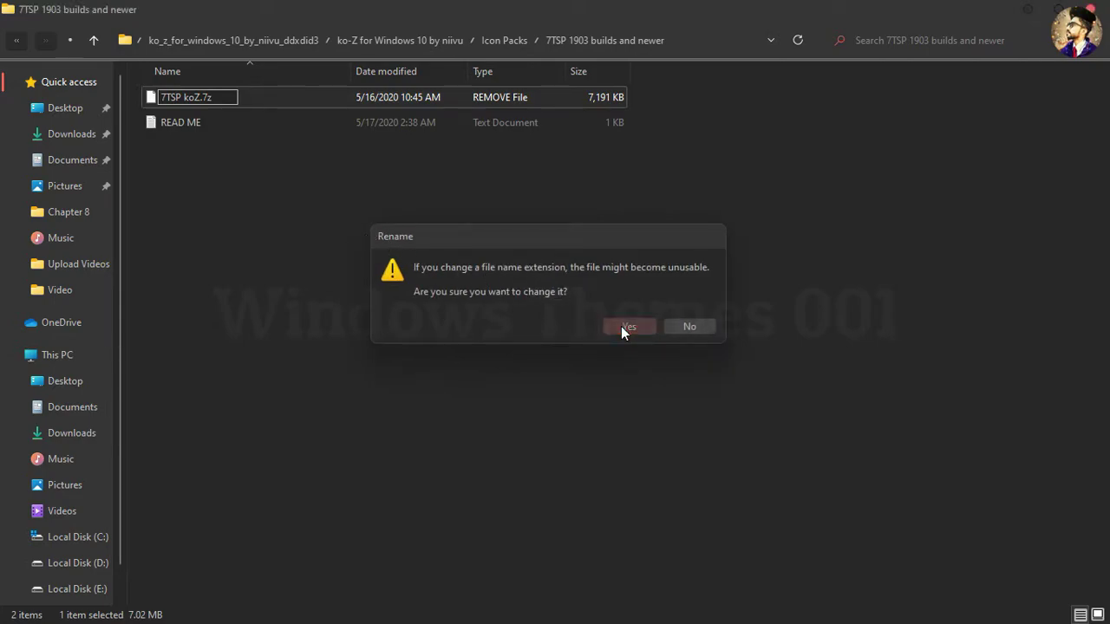
{"action": "left_click", "coordinate": [621, 326]}
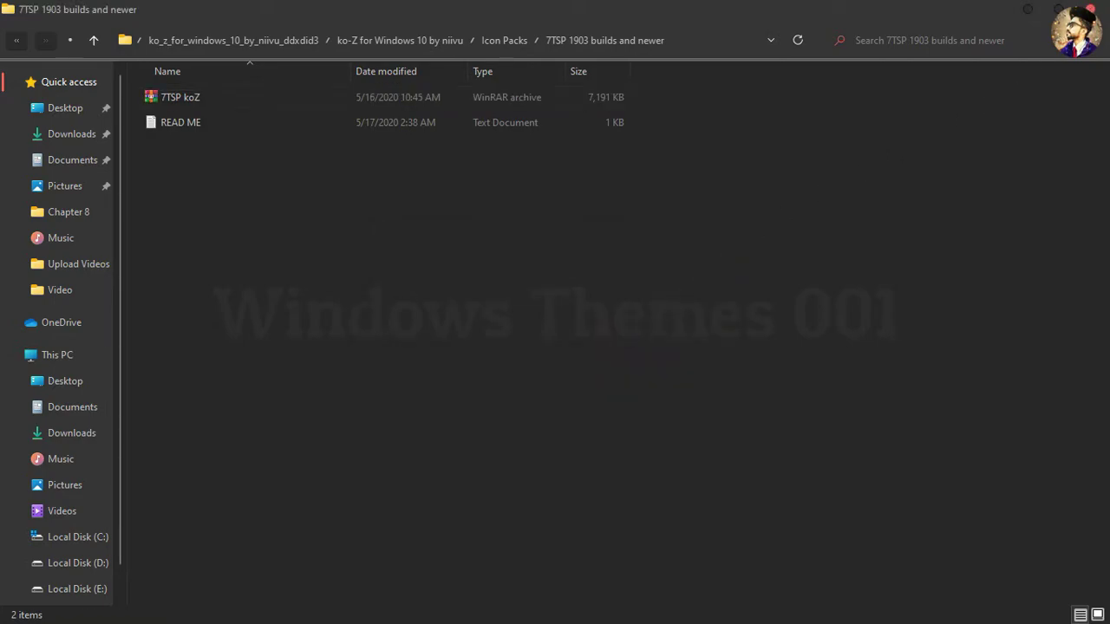
{"action": "left_click", "coordinate": [1090, 9]}
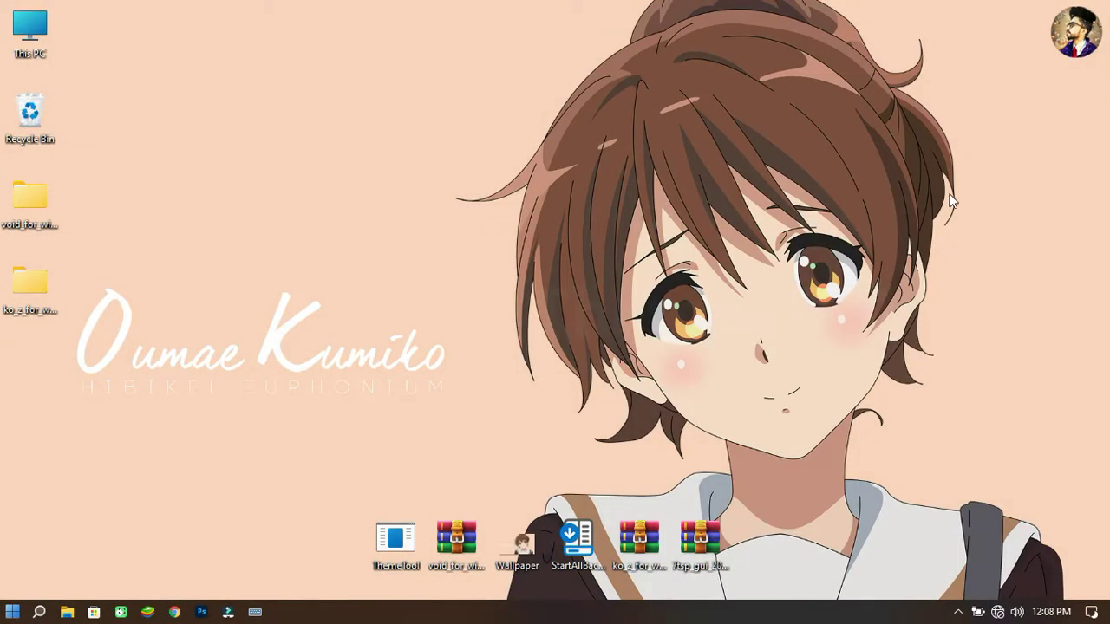
Step: Extract the 7tsp_gui_2019 edition archive into its own folder on the desktop
{"action": "right_click", "coordinate": [727, 544]}
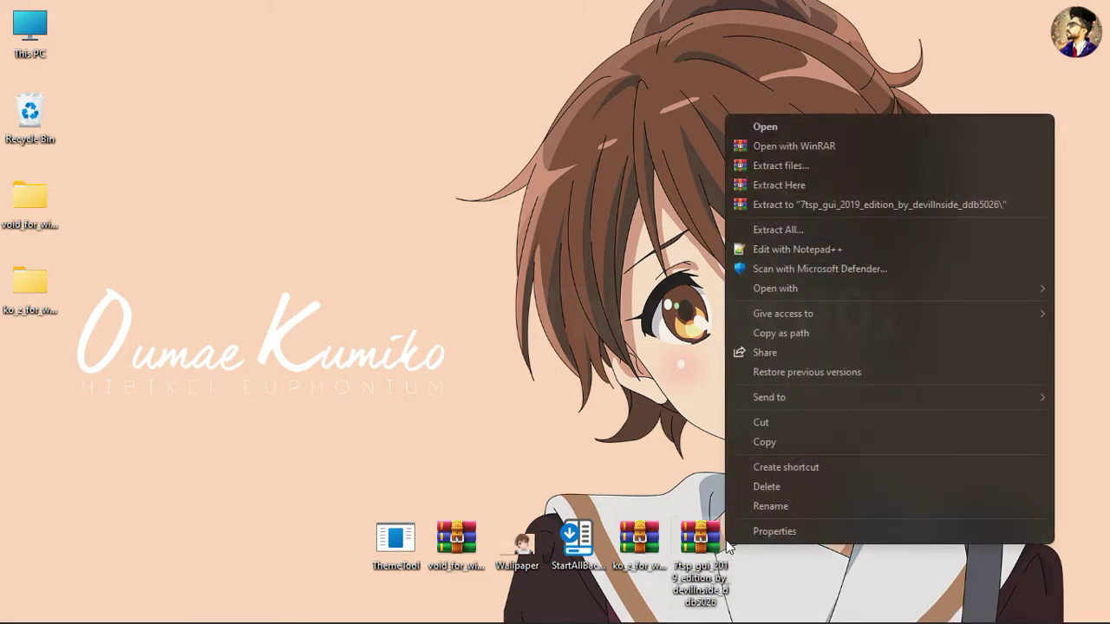
{"action": "left_click", "coordinate": [746, 171]}
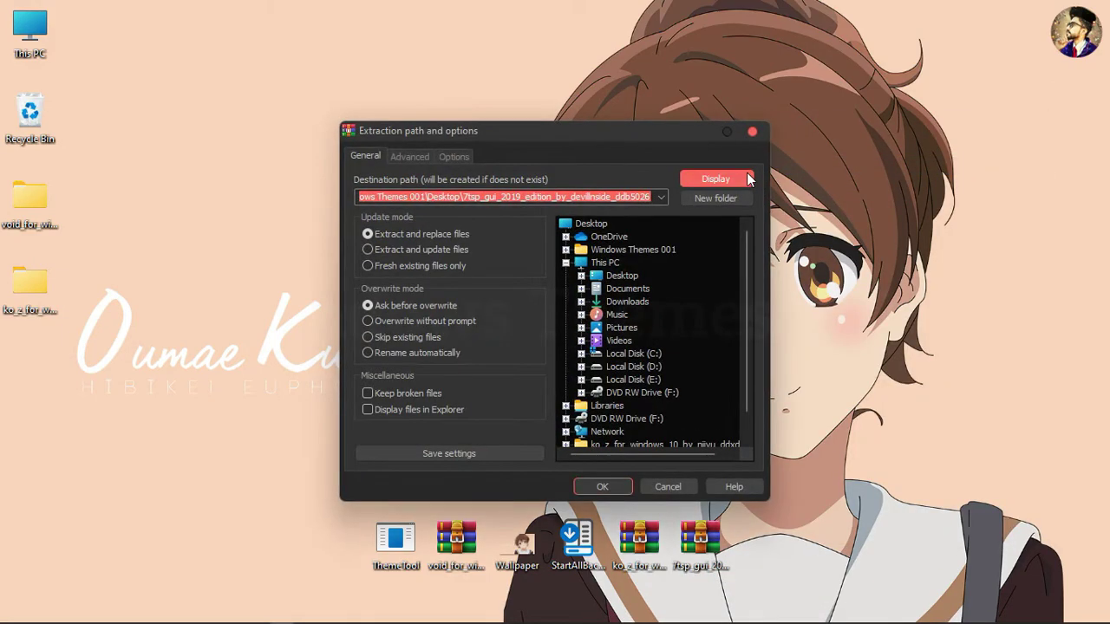
{"action": "left_click", "coordinate": [624, 486]}
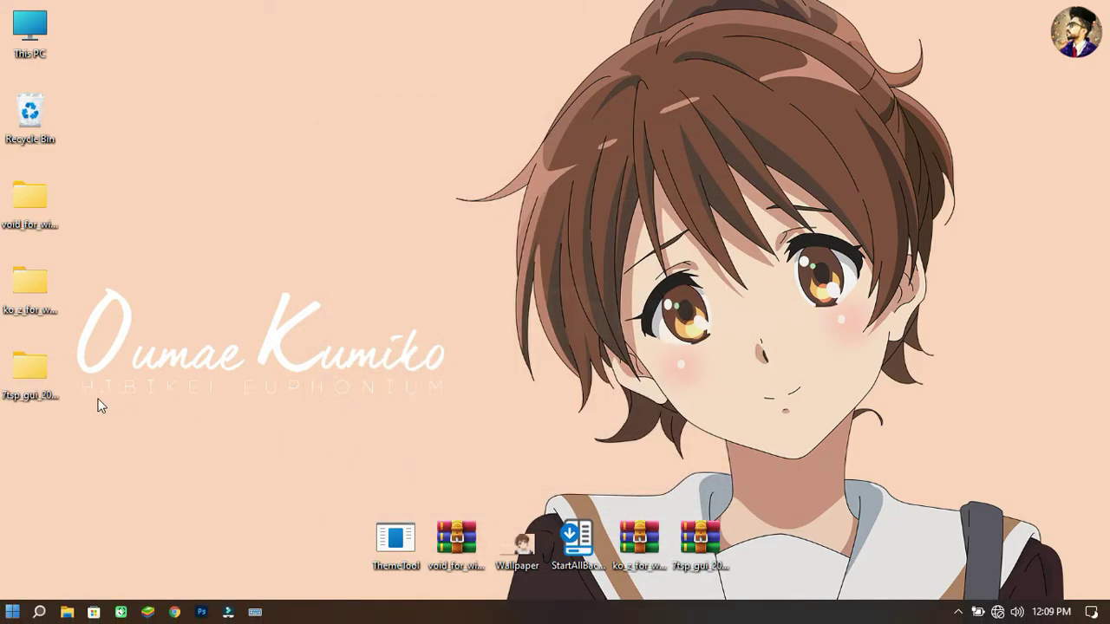
Step: Rename 7tsp GUI v0.6(2019).ee in the extracted 7tsp folder to 7tsp GUI v0.6(2019).exe, accepting the extension change
{"action": "double_click", "coordinate": [44, 385]}
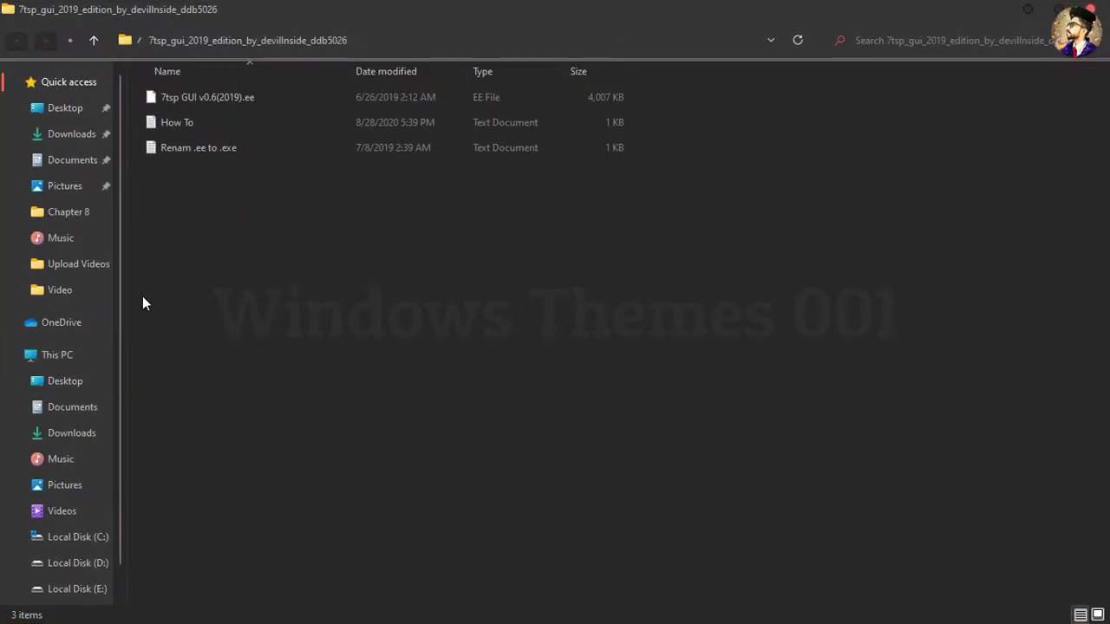
{"action": "left_click", "coordinate": [261, 94]}
{"action": "right_click", "coordinate": [261, 95]}
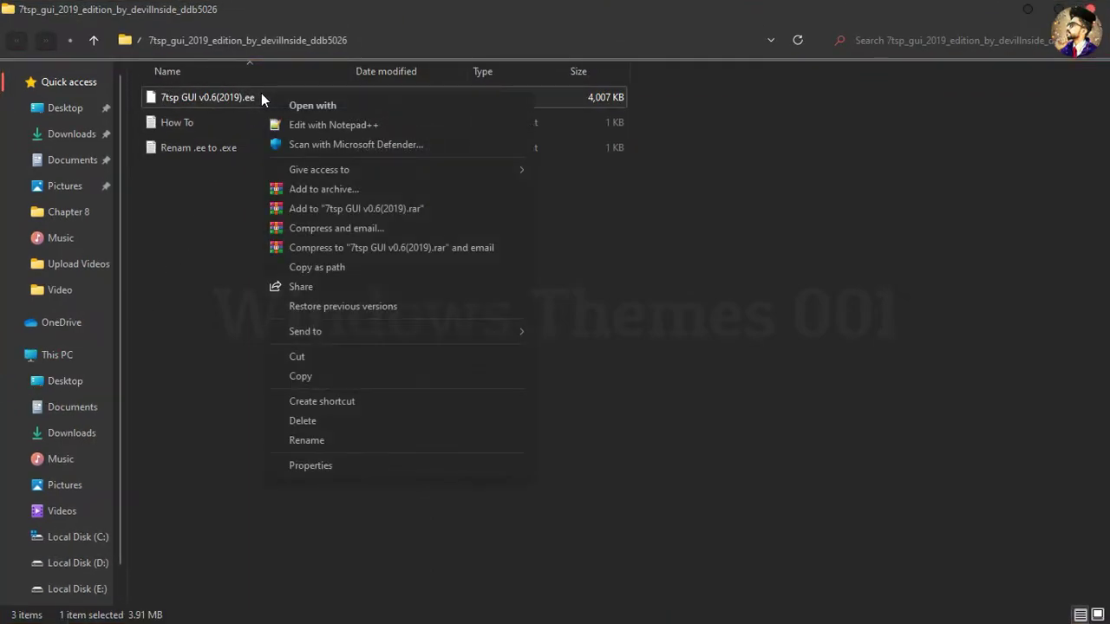
{"action": "left_click", "coordinate": [339, 439]}
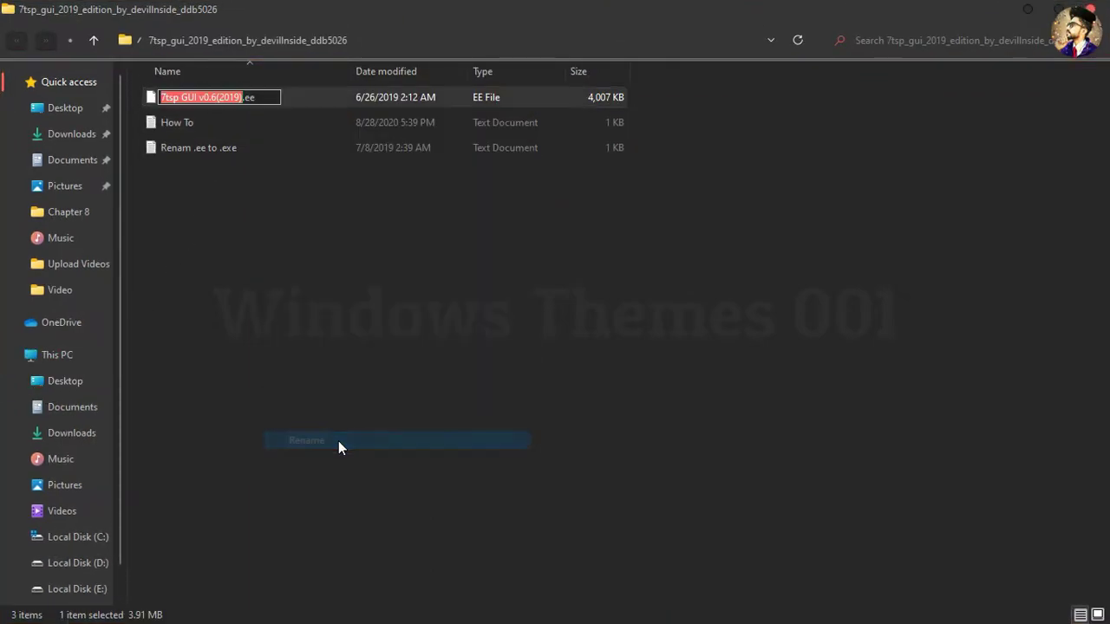
{"action": "left_click", "coordinate": [251, 97]}
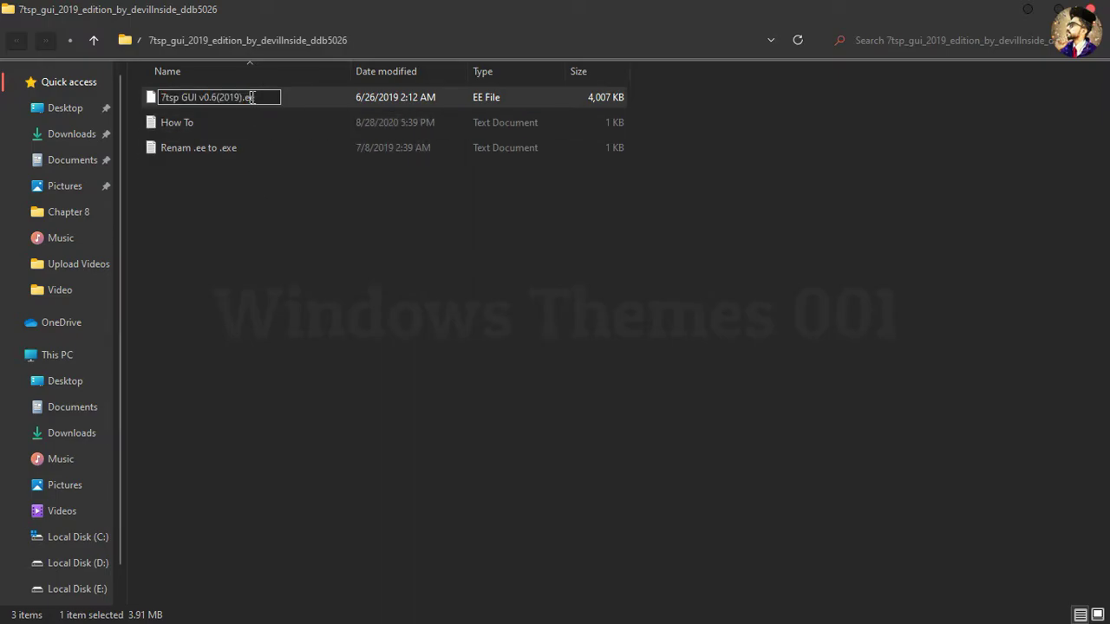
{"action": "type", "text": "x"}
{"action": "key", "text": "Return"}
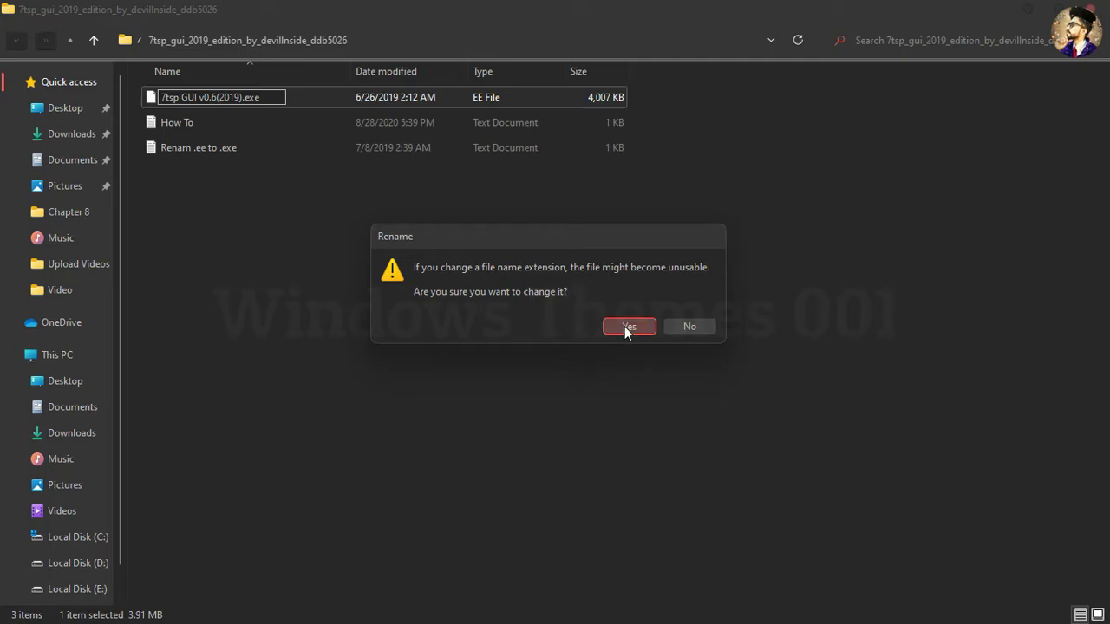
{"action": "left_click", "coordinate": [626, 327]}
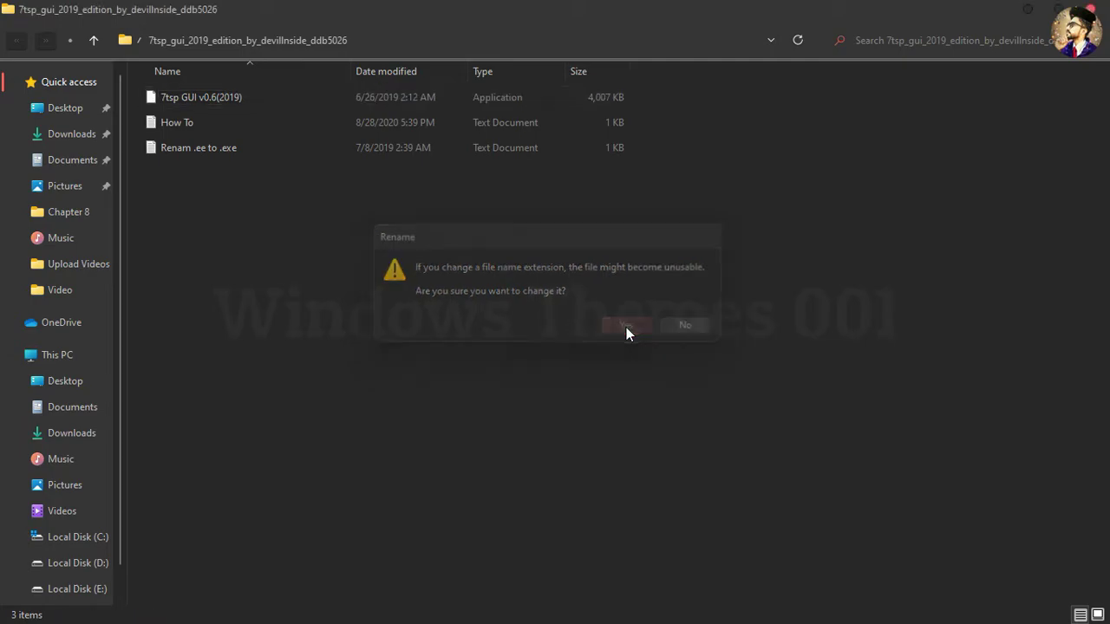
Step: Show the folder's files as large thumbnails, run 7tsp GUI v0.6(2019) as administrator, and accept its agreement
{"action": "left_click", "coordinate": [1097, 615]}
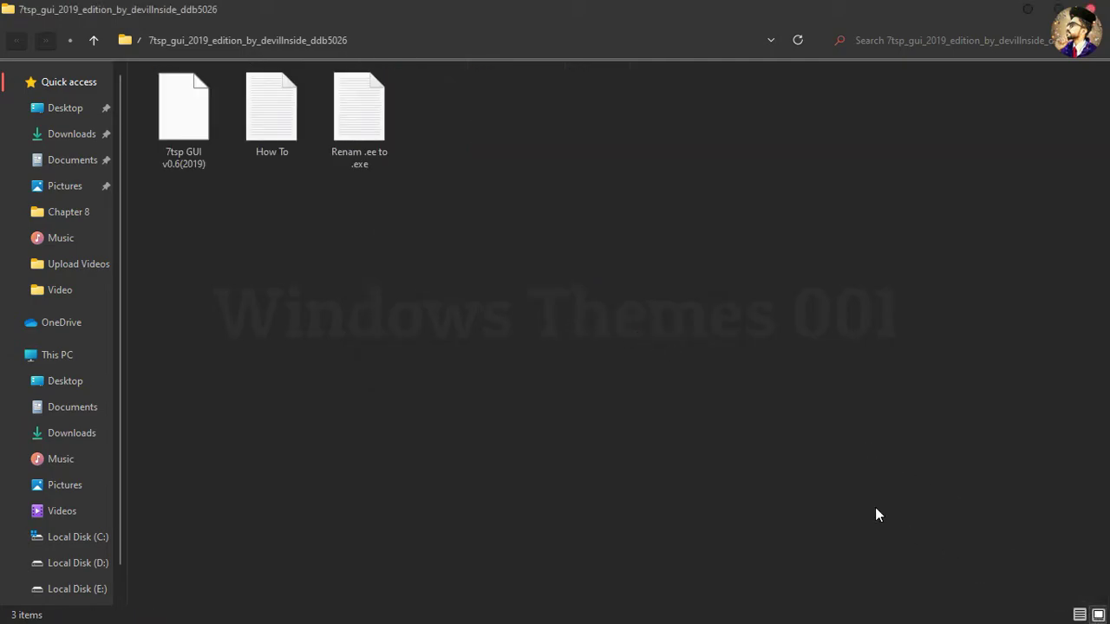
{"action": "right_click", "coordinate": [196, 151]}
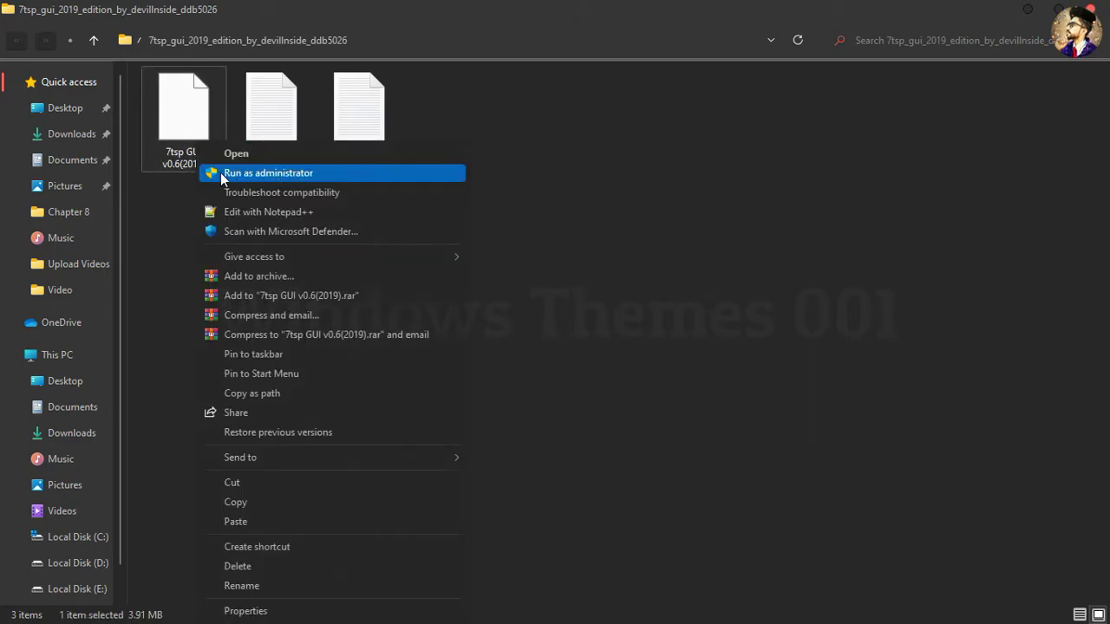
{"action": "left_click", "coordinate": [276, 172]}
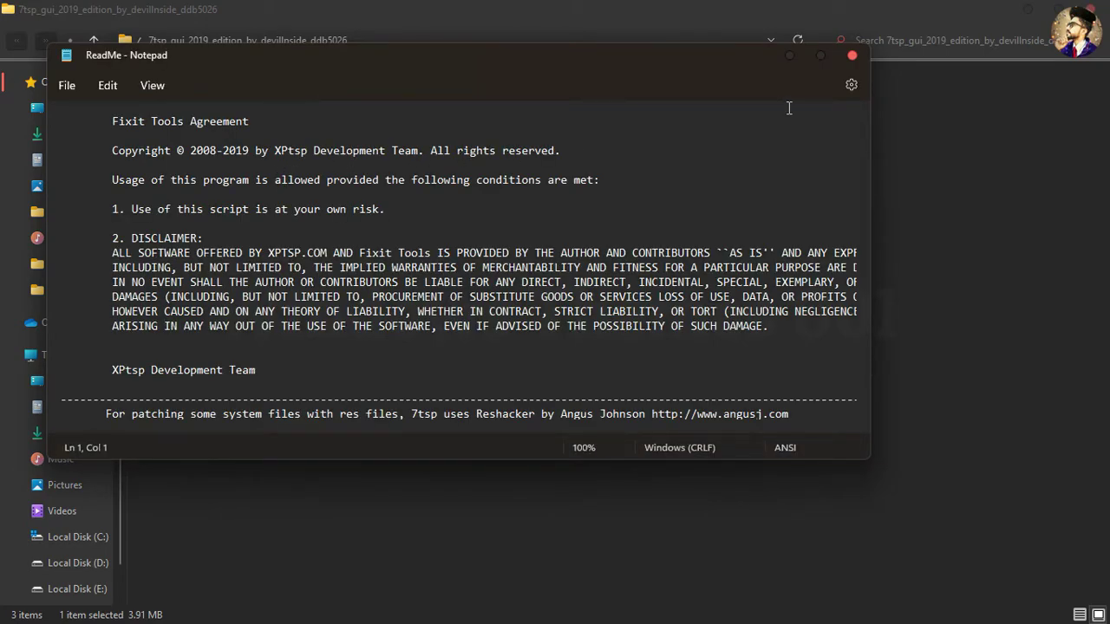
{"action": "left_click", "coordinate": [852, 57]}
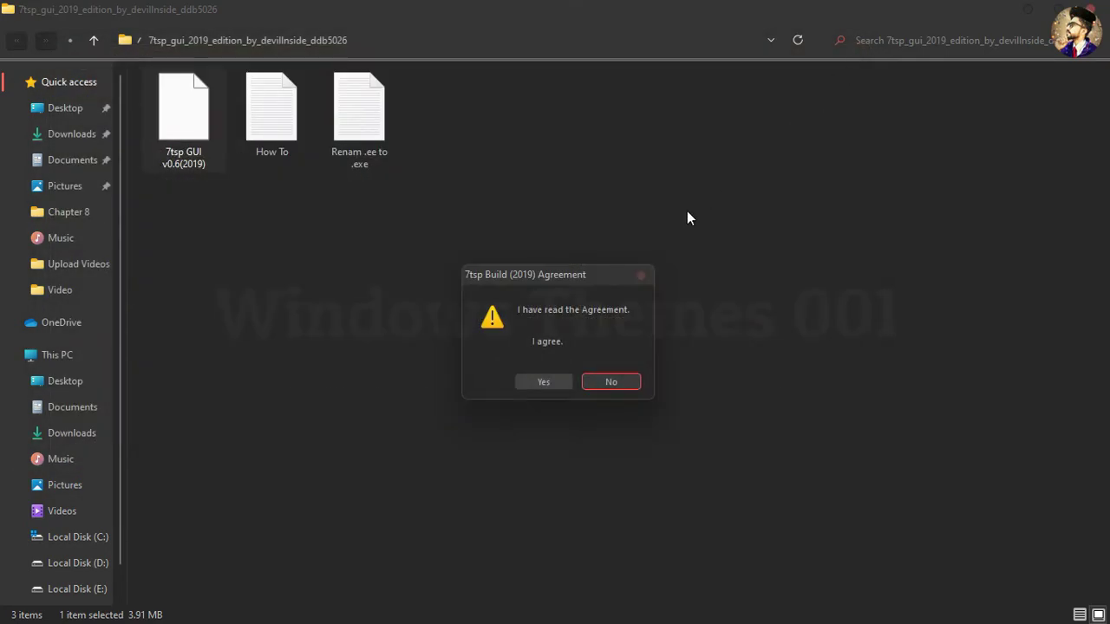
{"action": "left_click", "coordinate": [544, 382]}
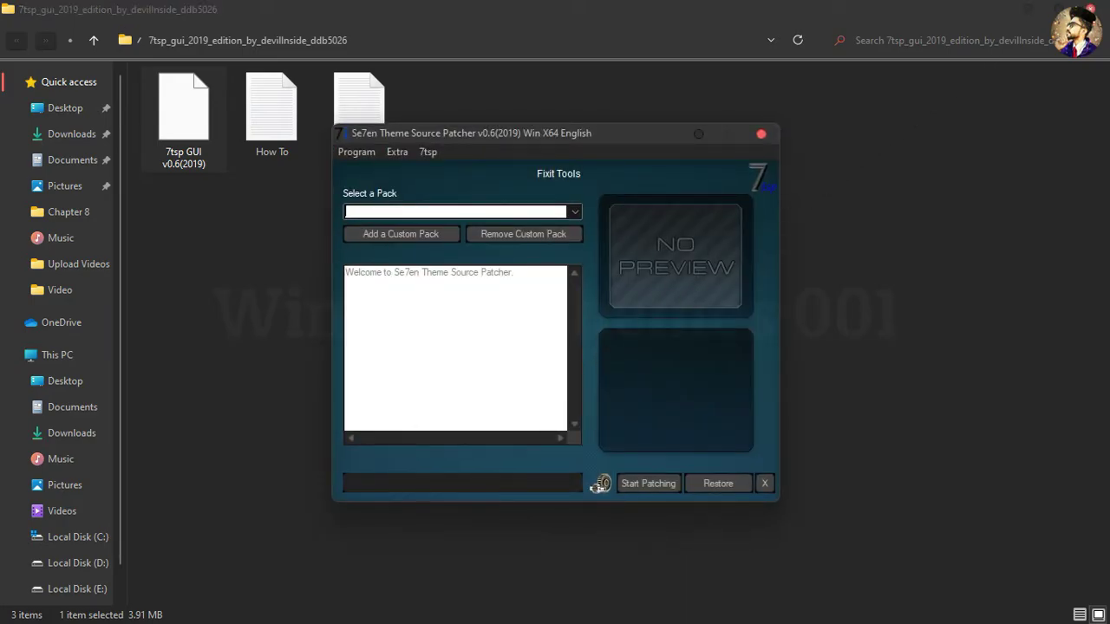
Step: Close the folder window and add 7TSP koZ from the "7TSP 1903 builds and newer" folder as a custom pack
{"action": "left_click", "coordinate": [1090, 8]}
{"action": "left_click", "coordinate": [436, 241]}
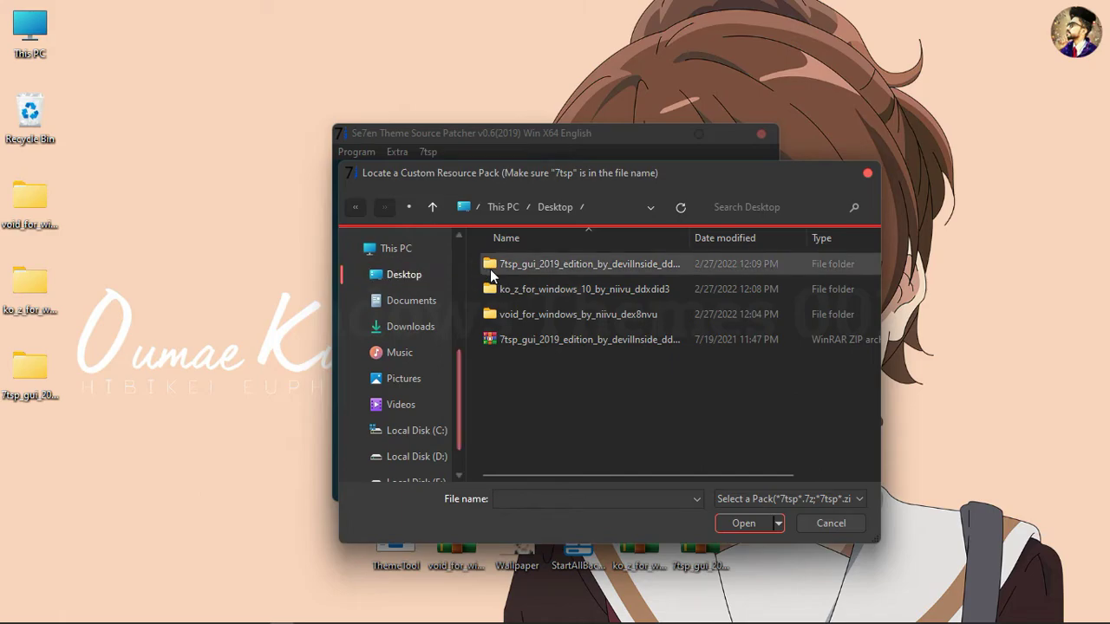
{"action": "double_click", "coordinate": [543, 283]}
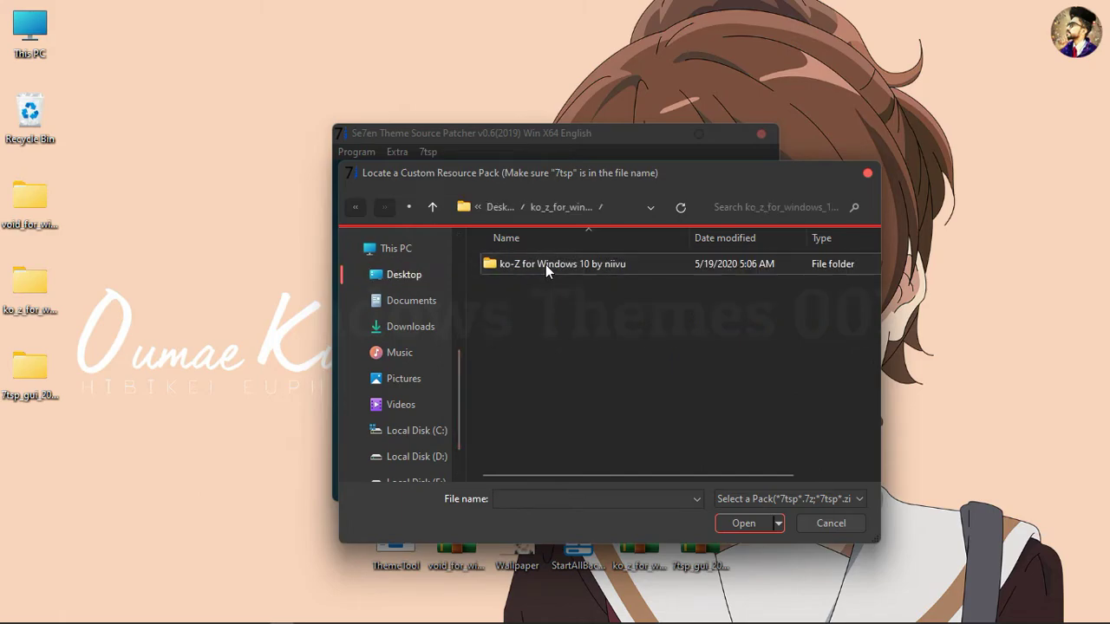
{"action": "double_click", "coordinate": [545, 265]}
{"action": "double_click", "coordinate": [536, 313]}
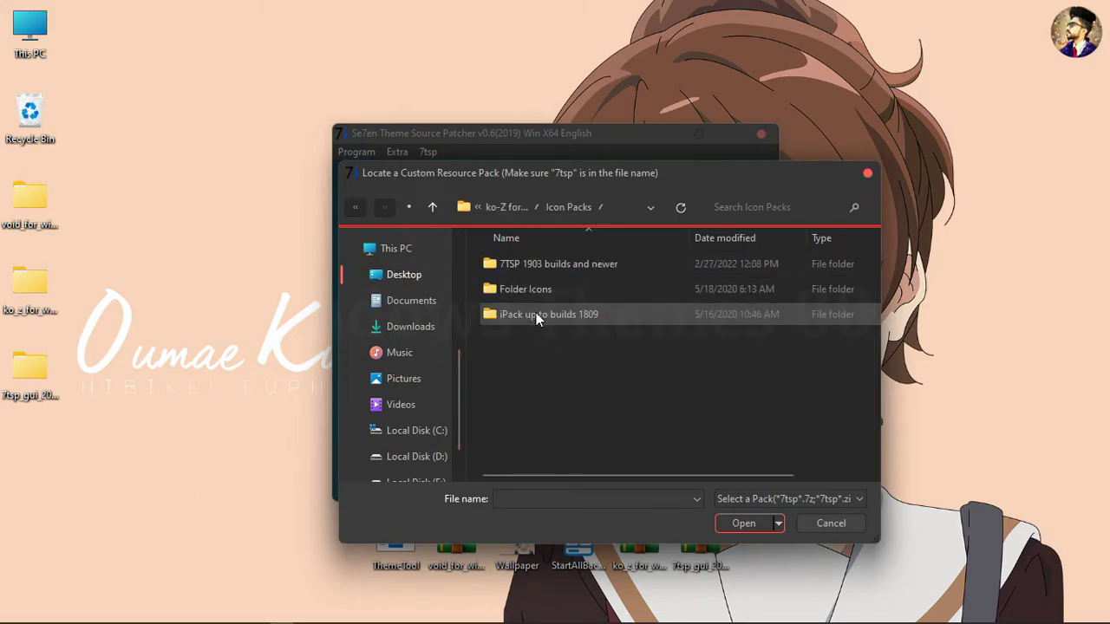
{"action": "double_click", "coordinate": [536, 262]}
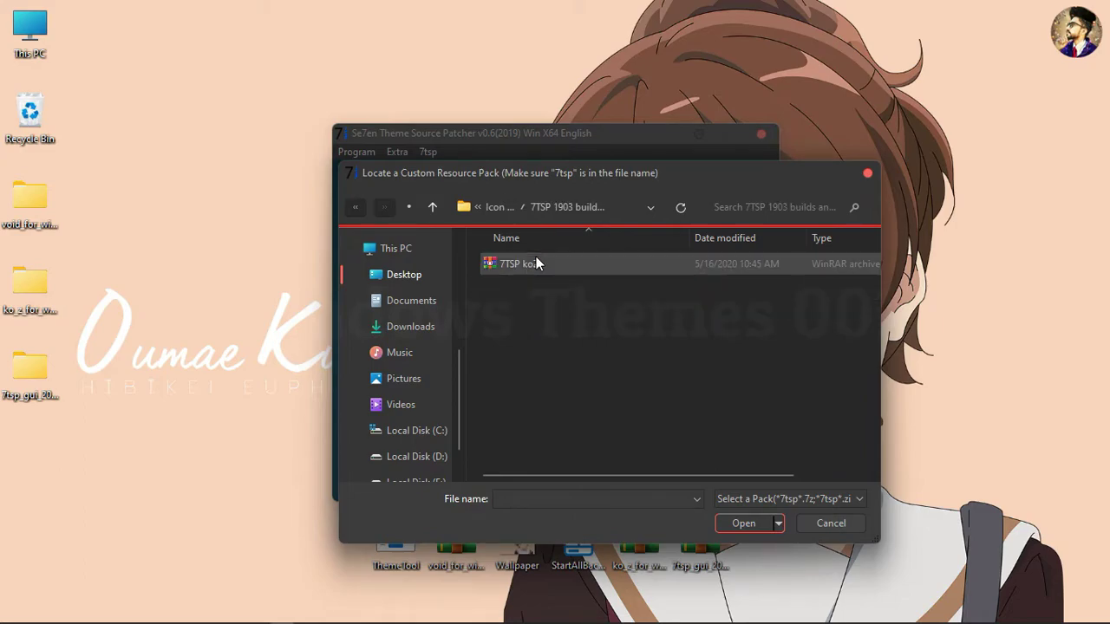
{"action": "left_click", "coordinate": [559, 264]}
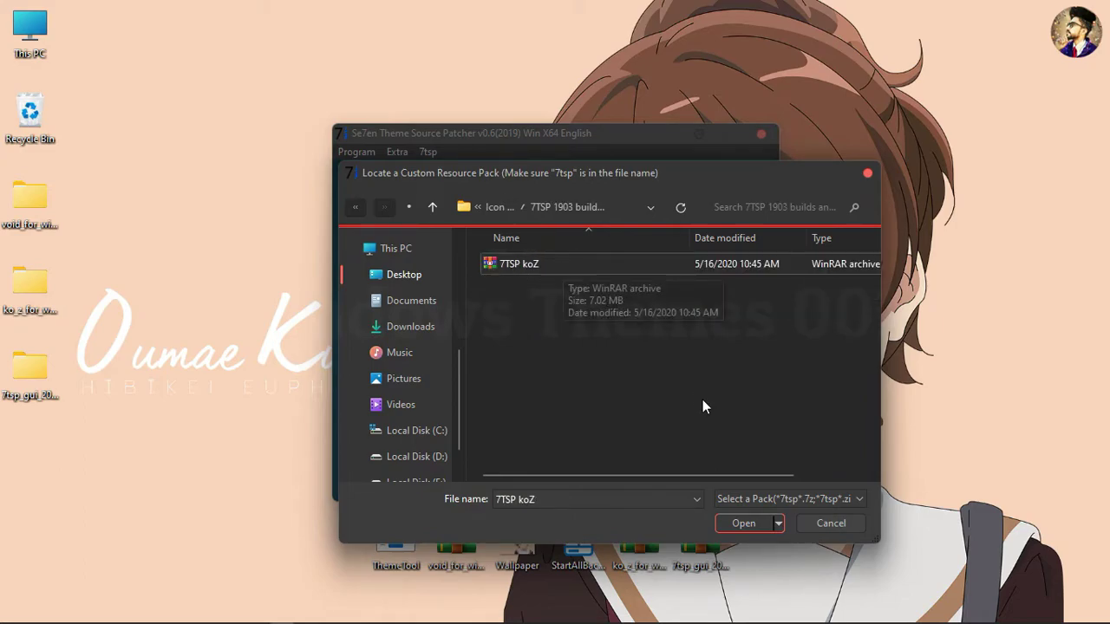
{"action": "left_click", "coordinate": [748, 522]}
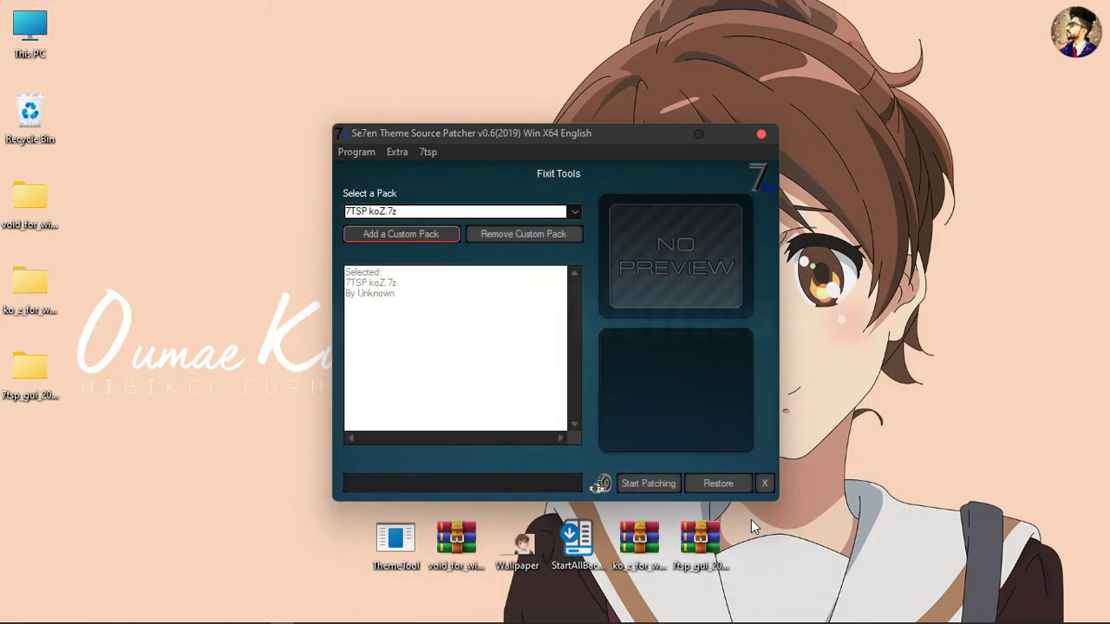
Step: Patch the system with the 7TSP koZ.7z pack and agree to reboot Windows
{"action": "left_click", "coordinate": [652, 483]}
{"action": "left_click", "coordinate": [552, 403]}
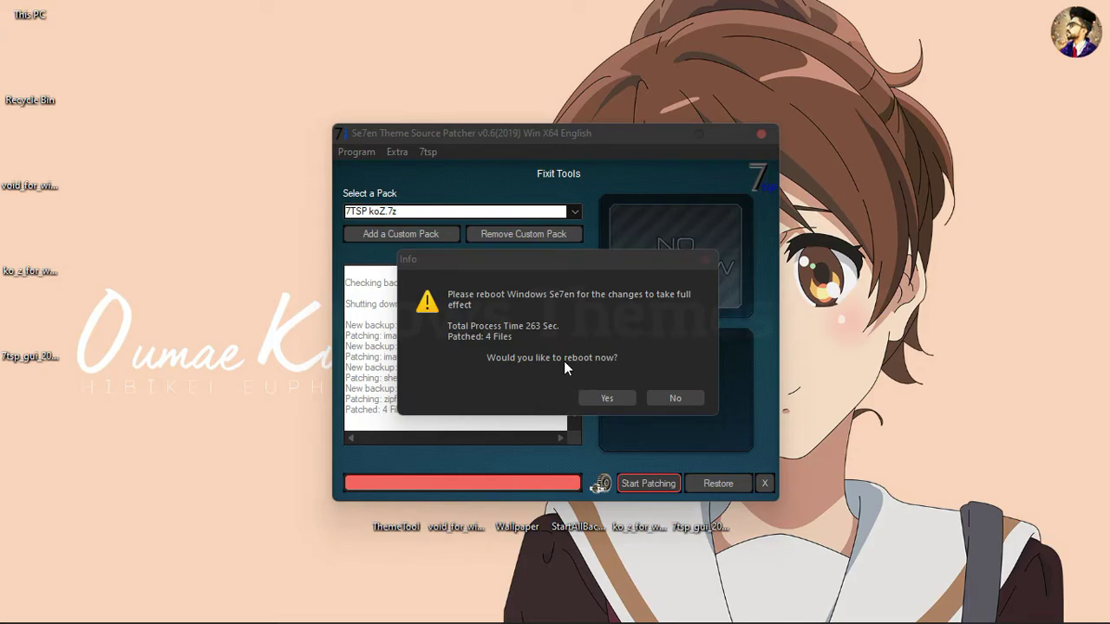
{"action": "left_click", "coordinate": [595, 396]}
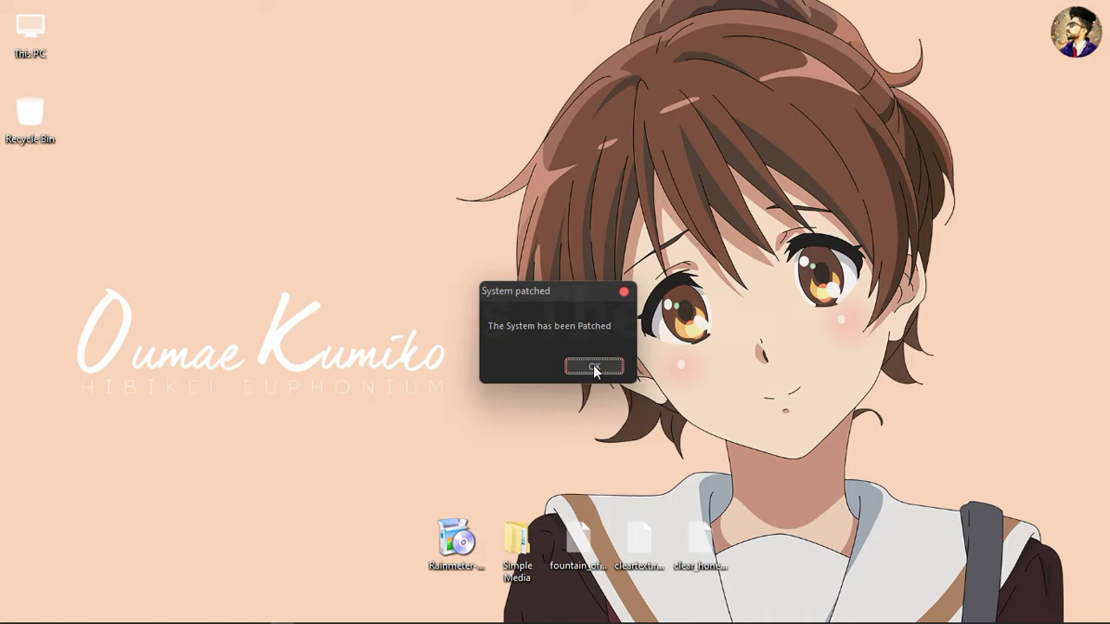
Step: Dismiss the System patched message, examine the new folder and drive icons in This PC, and close its window
{"action": "left_click", "coordinate": [593, 366]}
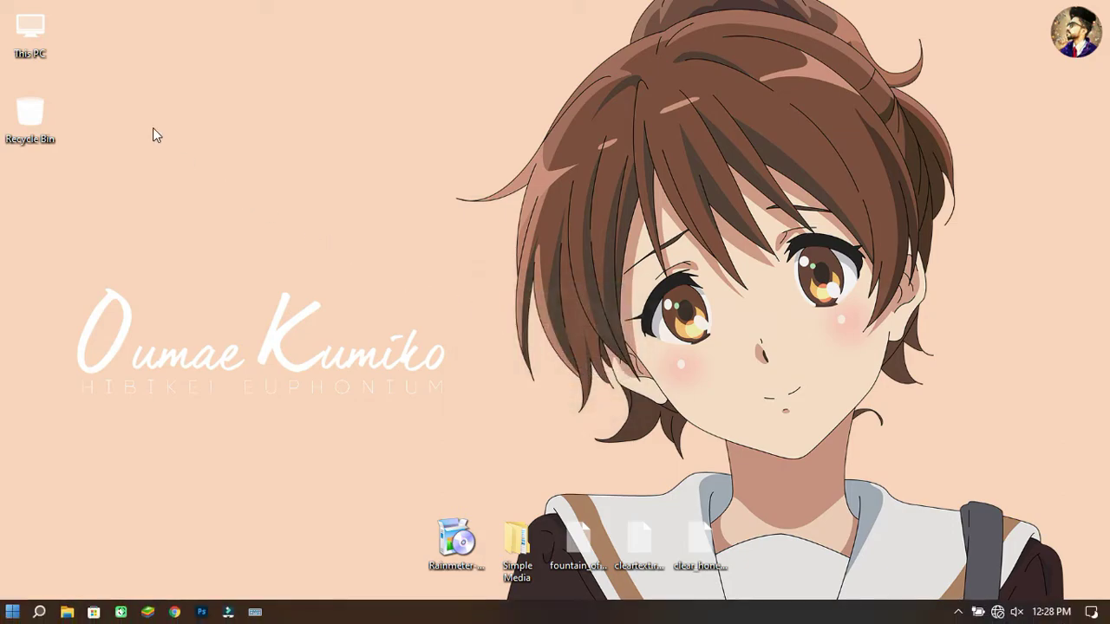
{"action": "double_click", "coordinate": [25, 43]}
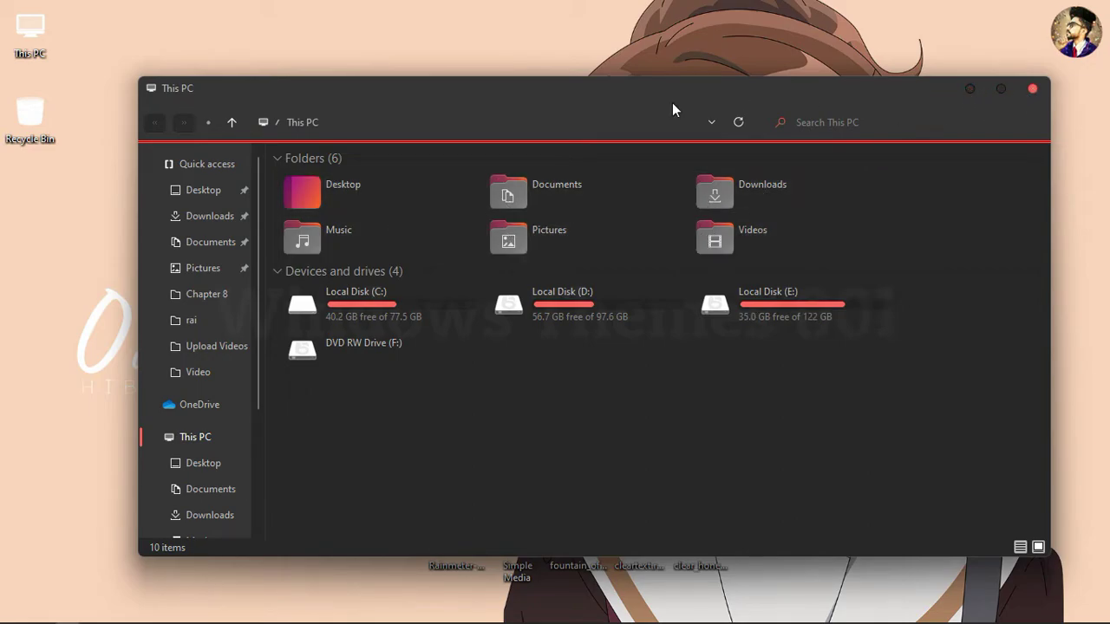
{"action": "scroll", "coordinate": [186, 330], "scroll_direction": "down", "scroll_amount": 2}
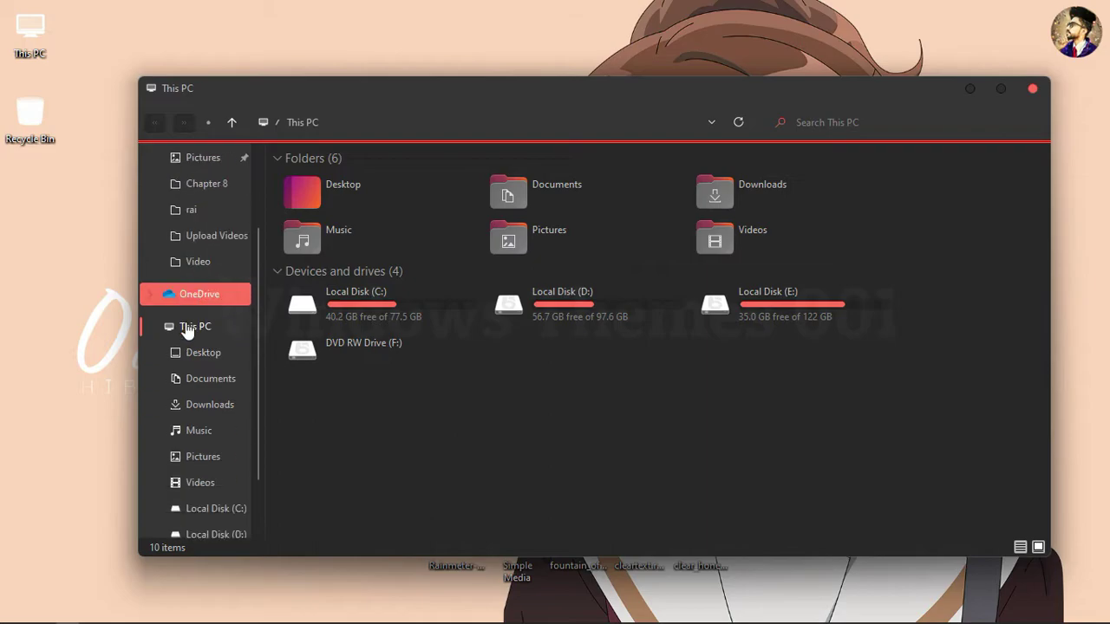
{"action": "scroll", "coordinate": [187, 330], "scroll_direction": "down", "scroll_amount": 2}
{"action": "scroll", "coordinate": [188, 333], "scroll_direction": "up", "scroll_amount": 4}
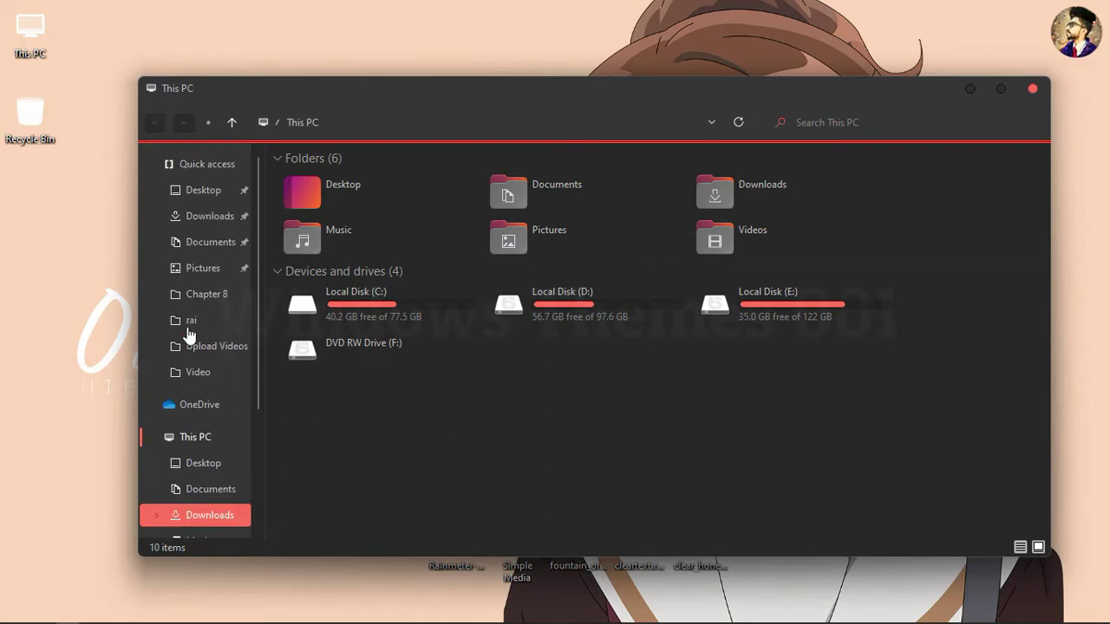
{"action": "double_click", "coordinate": [789, 89]}
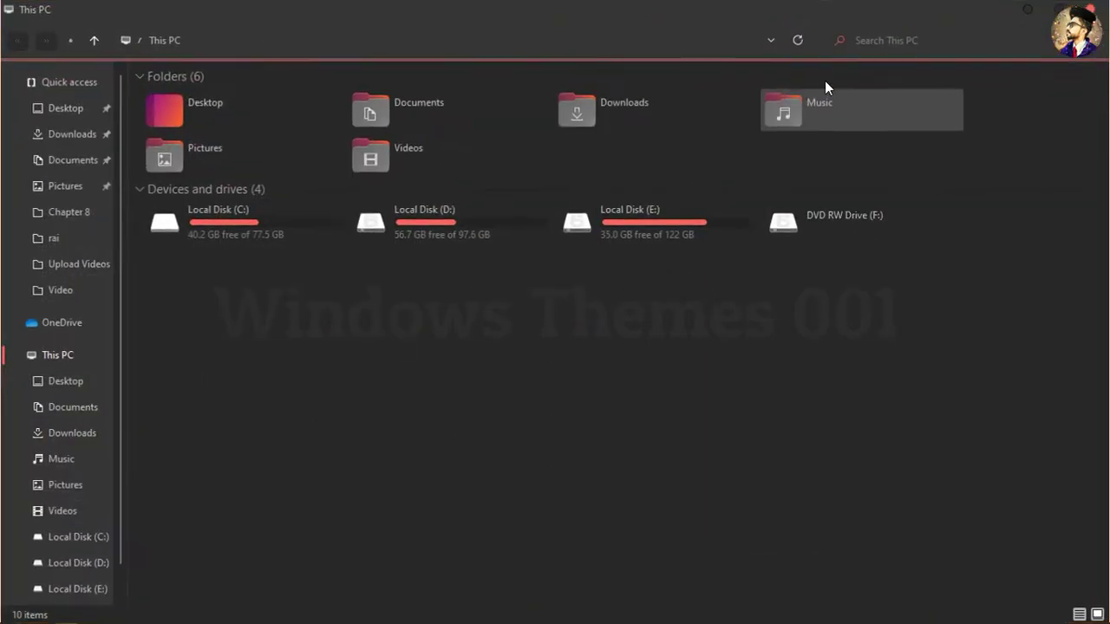
{"action": "left_click", "coordinate": [1103, 24]}
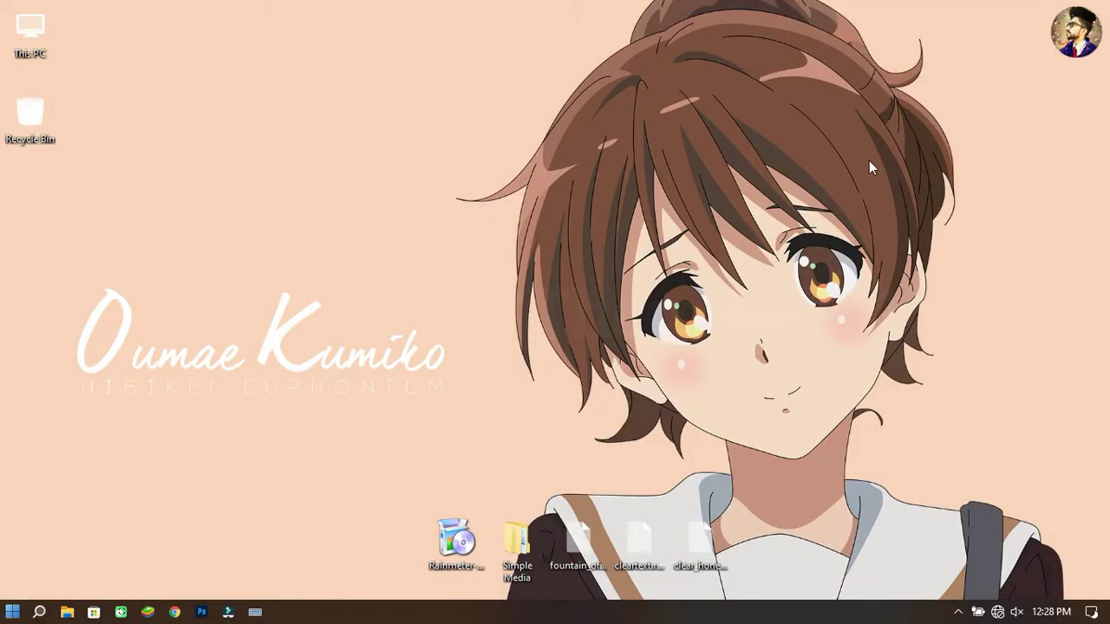
Step: Install Rainmeter from the desktop installer into C:\Program Files\Rainmeter with the 64-bit version and launch on startup, and finish the setup
{"action": "double_click", "coordinate": [468, 524]}
{"action": "left_click", "coordinate": [645, 450]}
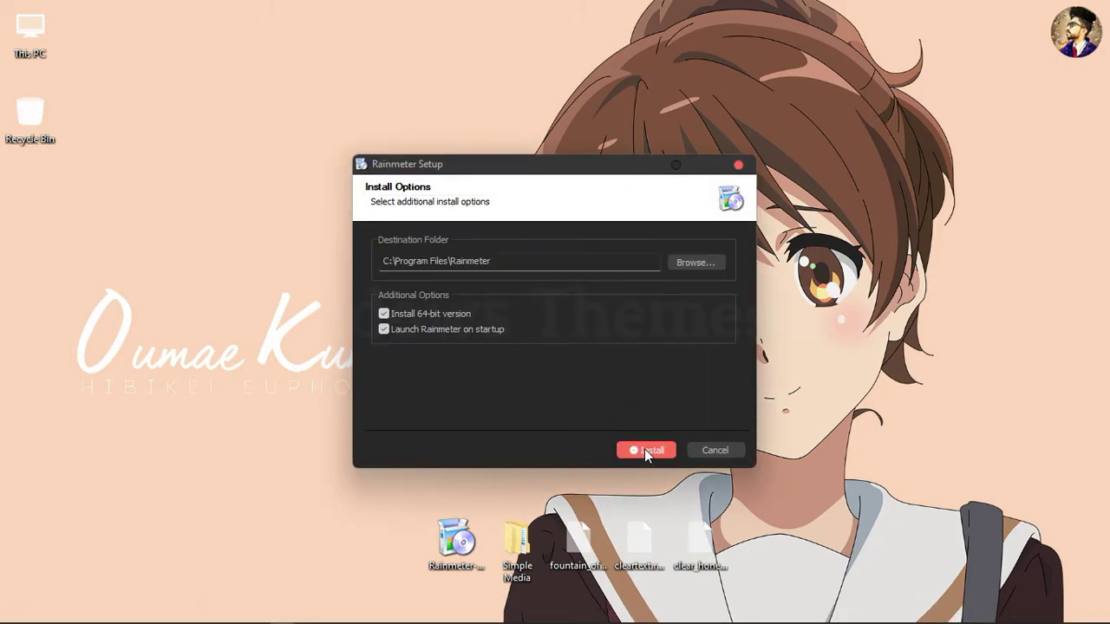
{"action": "left_click", "coordinate": [644, 450]}
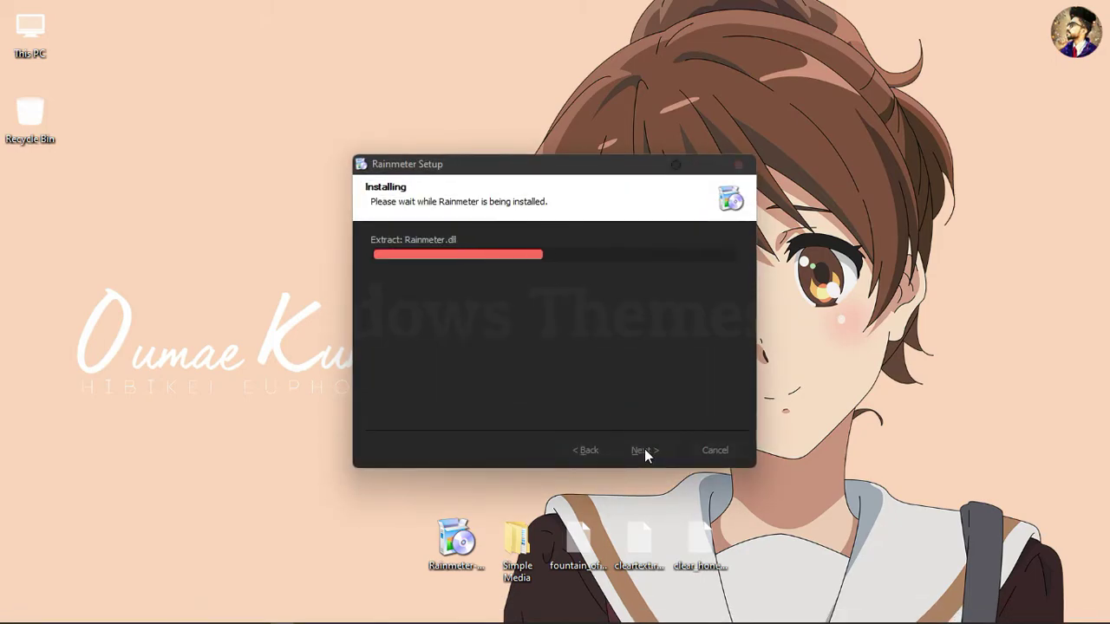
{"action": "left_click", "coordinate": [644, 450]}
{"action": "left_click", "coordinate": [644, 450]}
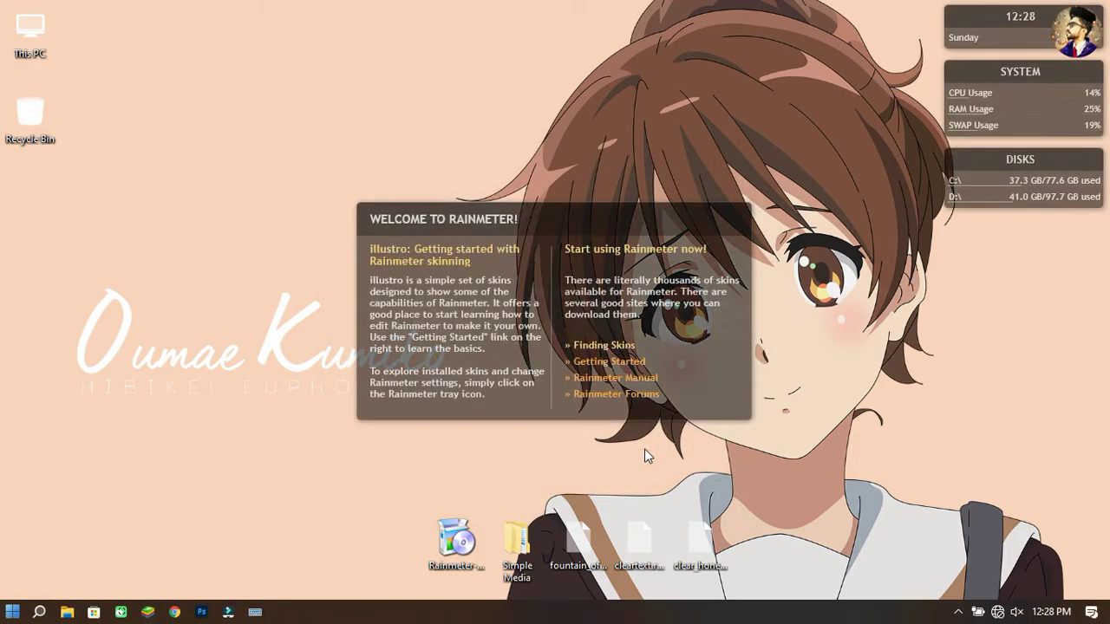
Step: Unload the default illustro Welcome, Disk, System and clock skins from the desktop
{"action": "right_click", "coordinate": [647, 395]}
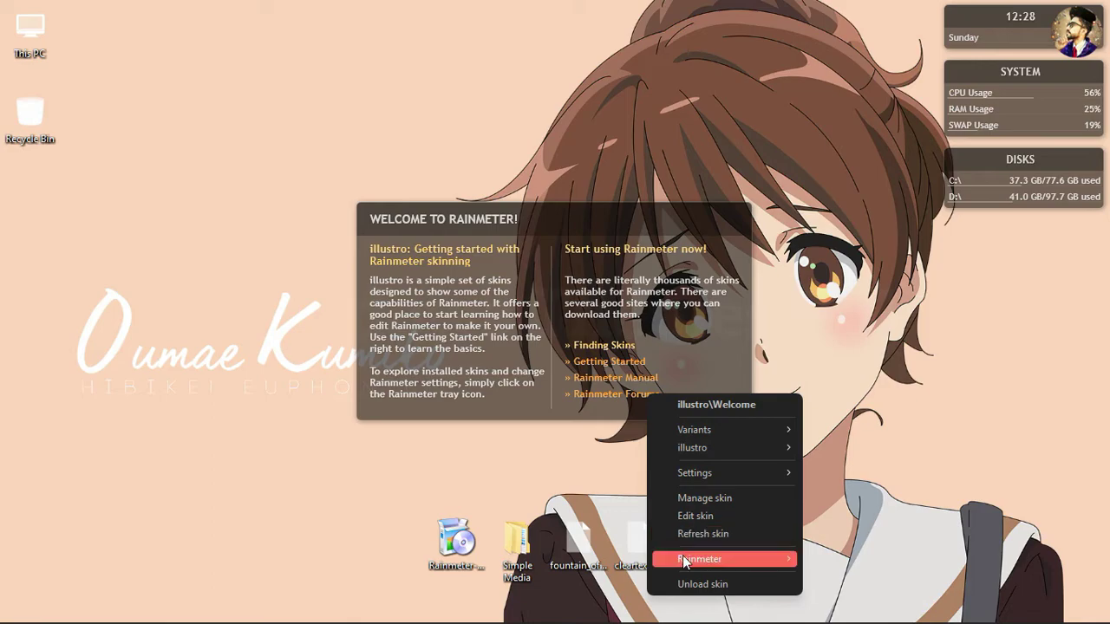
{"action": "left_click", "coordinate": [688, 583]}
{"action": "right_click", "coordinate": [972, 197]}
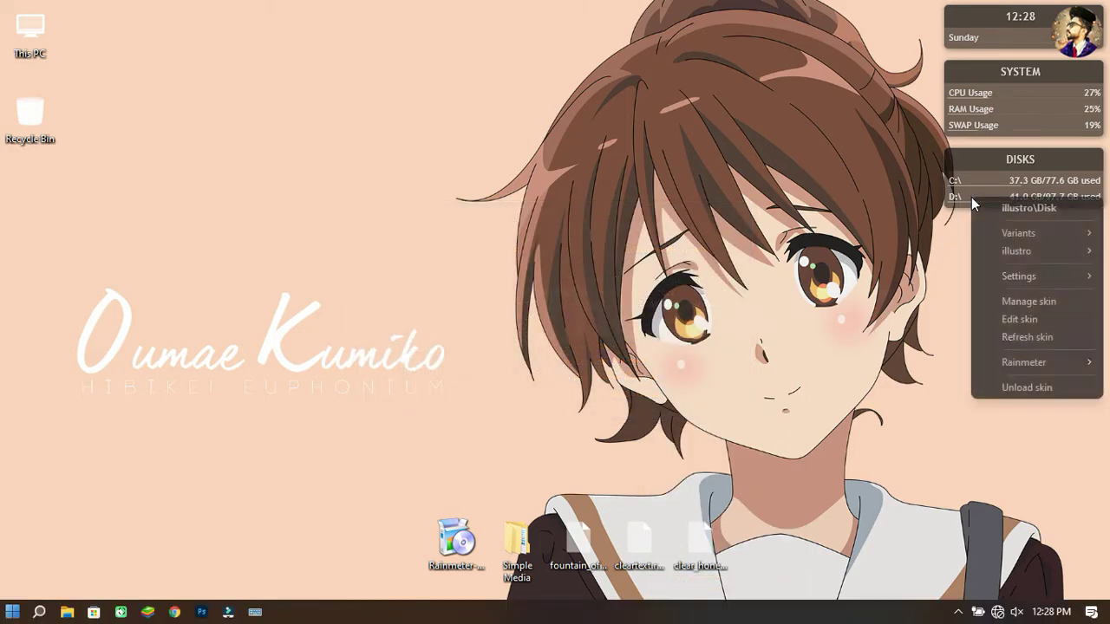
{"action": "left_click", "coordinate": [984, 383]}
{"action": "right_click", "coordinate": [967, 120]}
{"action": "left_click", "coordinate": [998, 309]}
{"action": "right_click", "coordinate": [991, 38]}
{"action": "left_click", "coordinate": [994, 223]}
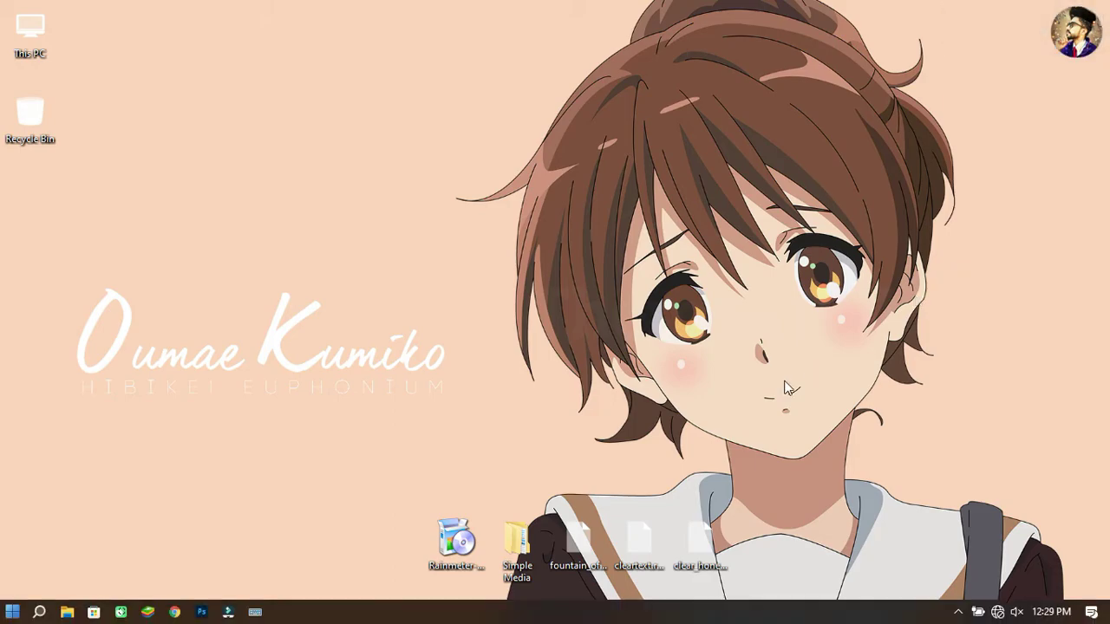
Step: Move the Simple Media folder from the desktop into Documents\Rainmeter\Skins and return to the desktop
{"action": "right_click", "coordinate": [533, 542]}
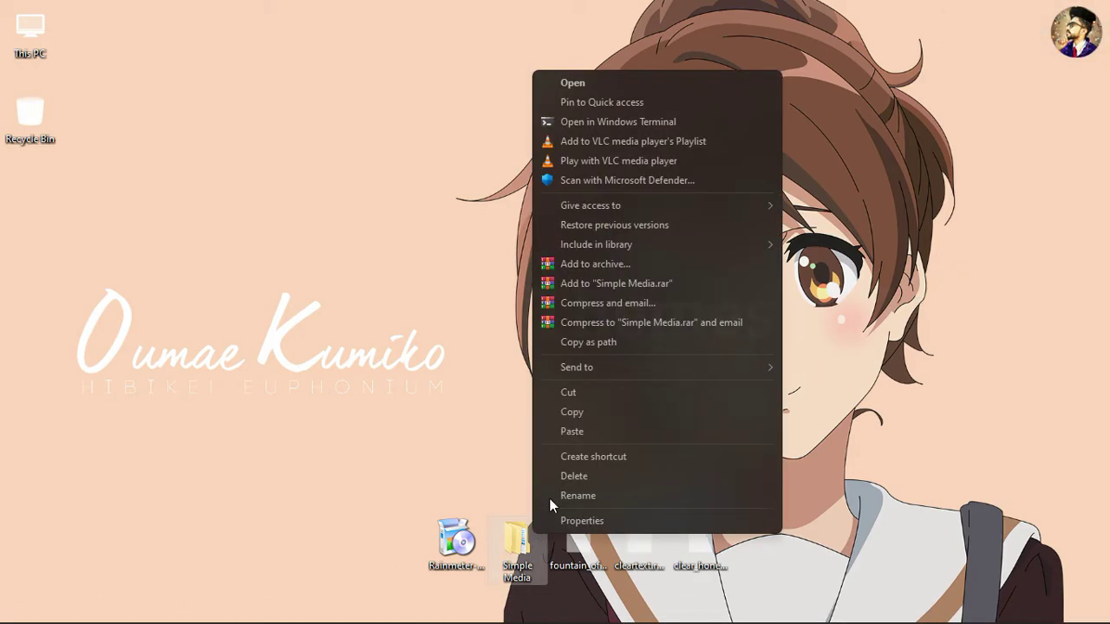
{"action": "left_click", "coordinate": [593, 396]}
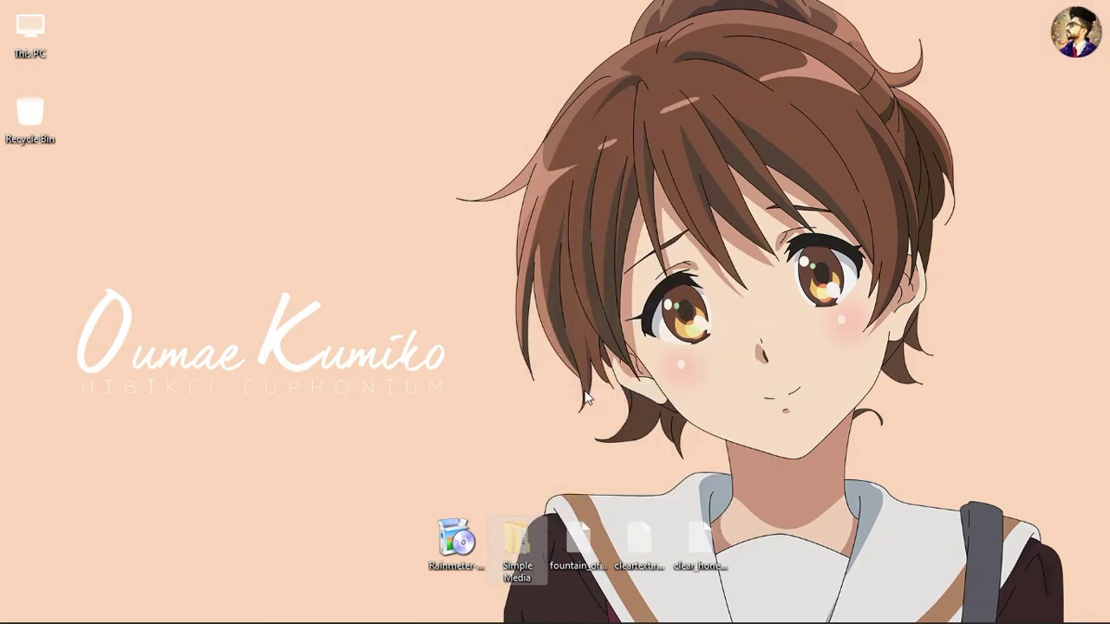
{"action": "double_click", "coordinate": [31, 35]}
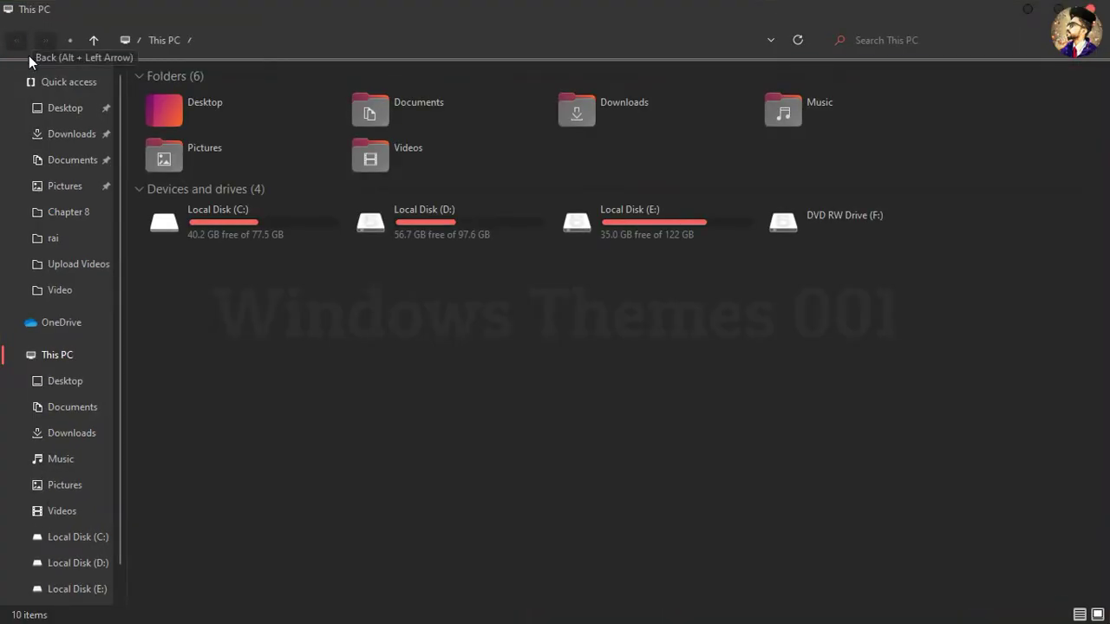
{"action": "left_click", "coordinate": [67, 162]}
{"action": "left_click", "coordinate": [189, 89]}
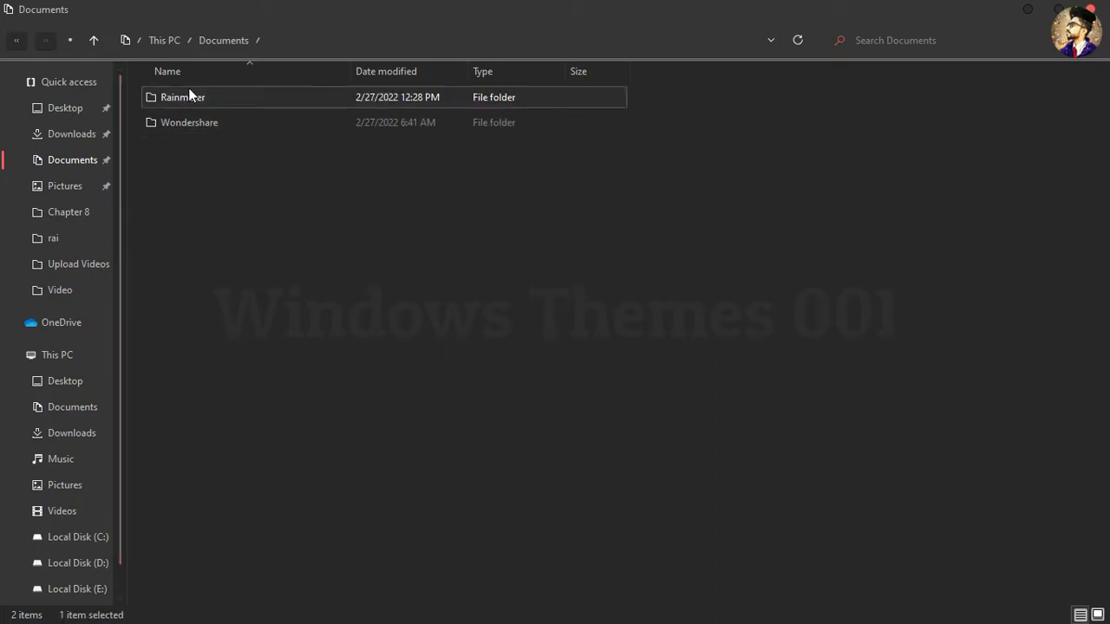
{"action": "double_click", "coordinate": [188, 89]}
{"action": "double_click", "coordinate": [191, 98]}
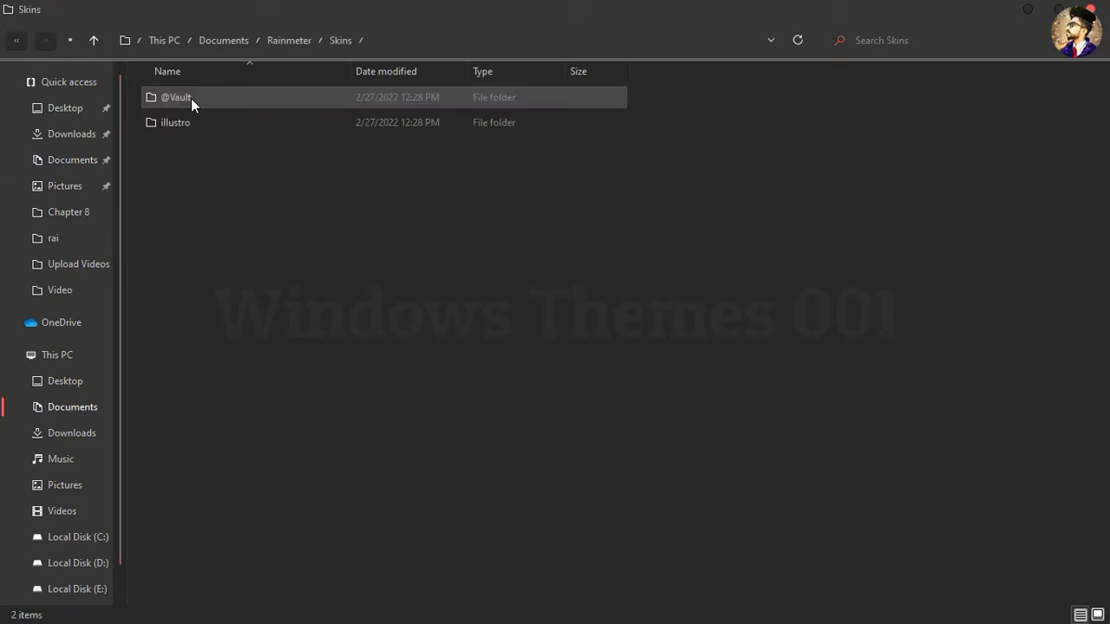
{"action": "right_click", "coordinate": [207, 162]}
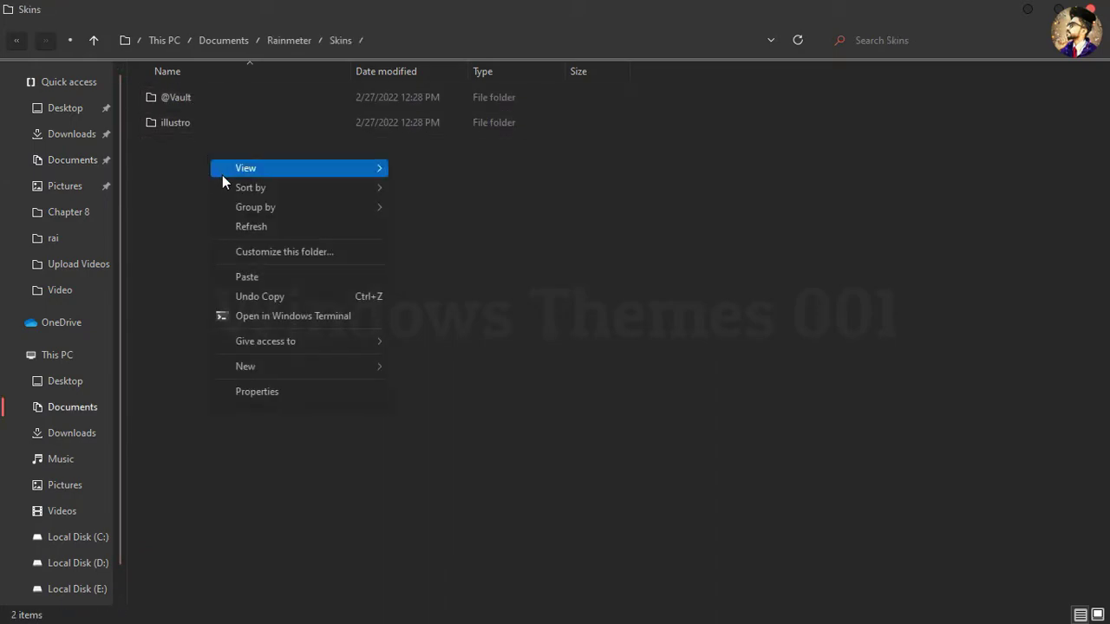
{"action": "left_click", "coordinate": [247, 277]}
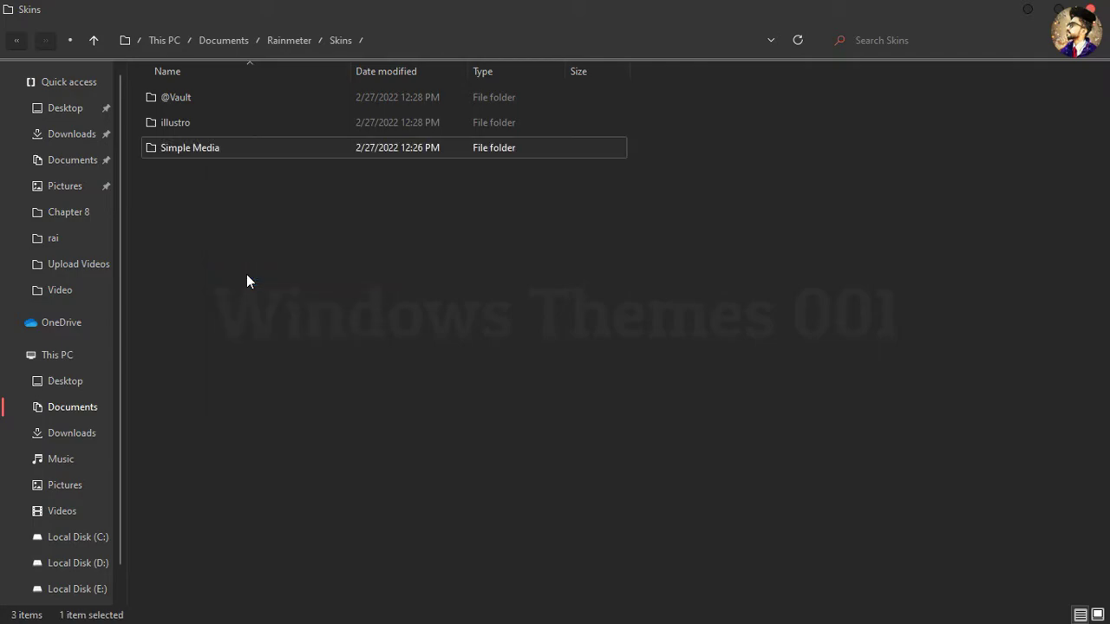
{"action": "key", "text": "super+d"}
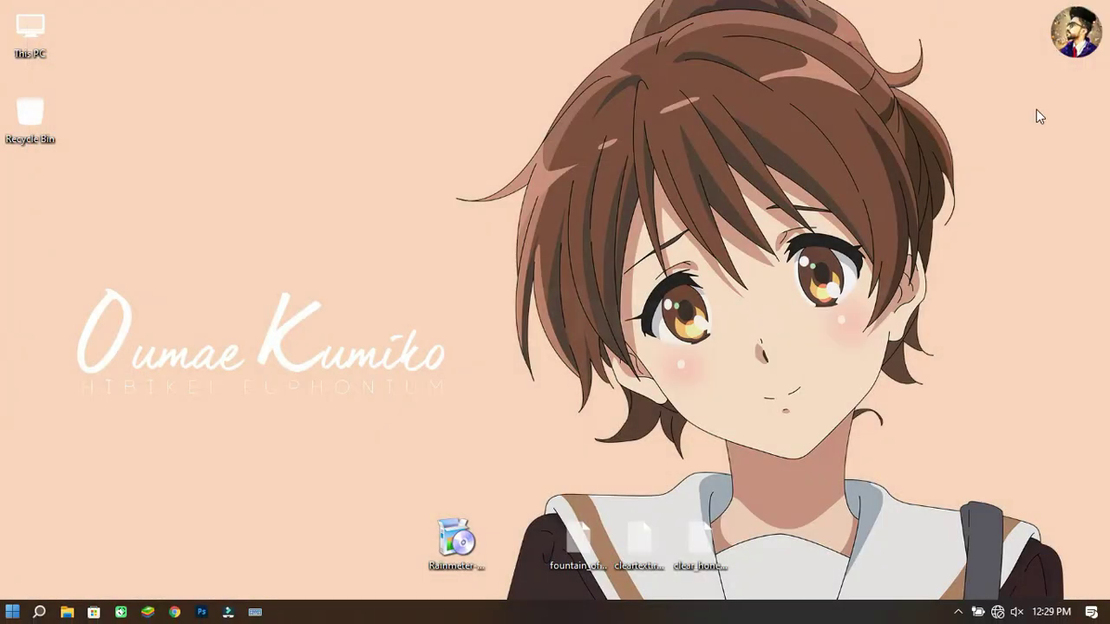
Step: Refresh all skins in Manage Rainmeter, load DateTime-Round-Red.ini from Simple Media\DateTime, and close the manager
{"action": "left_click", "coordinate": [958, 613]}
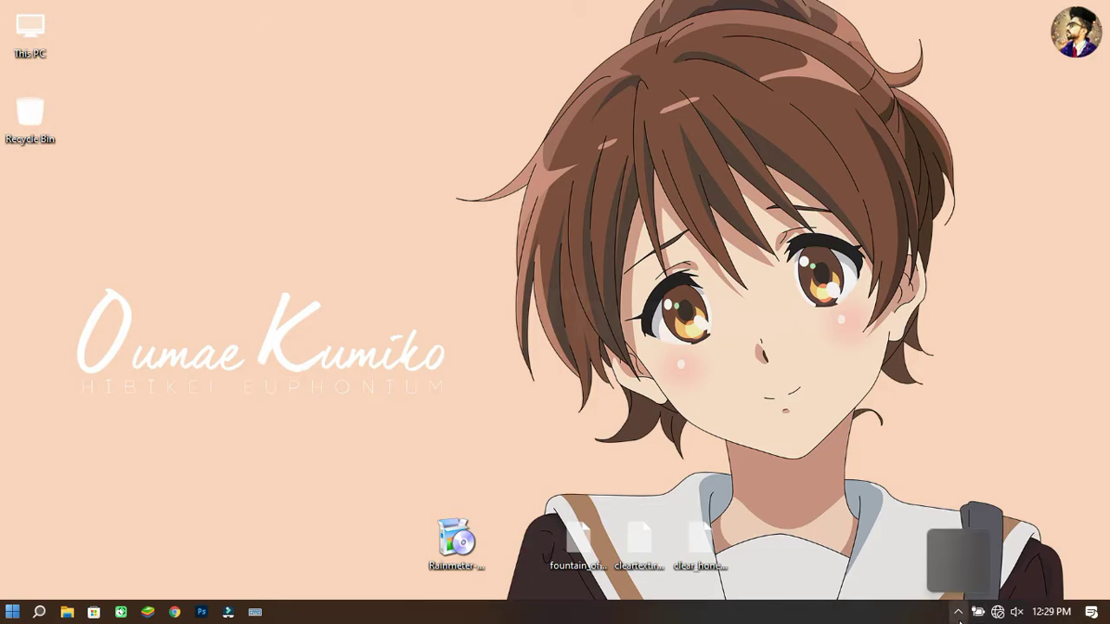
{"action": "left_click", "coordinate": [974, 577]}
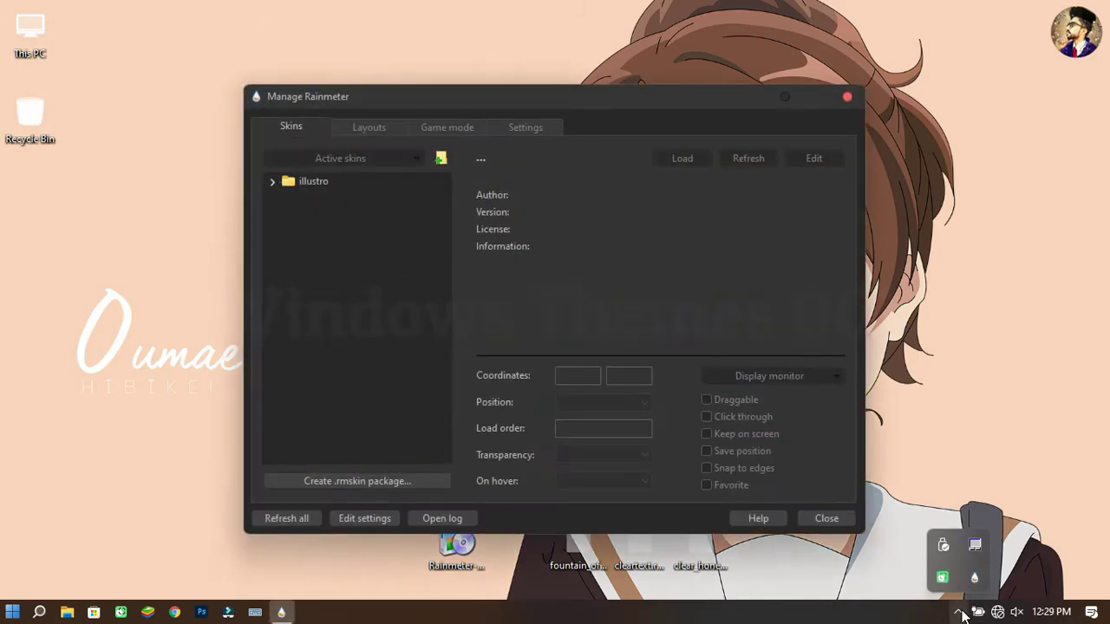
{"action": "left_click", "coordinate": [286, 517]}
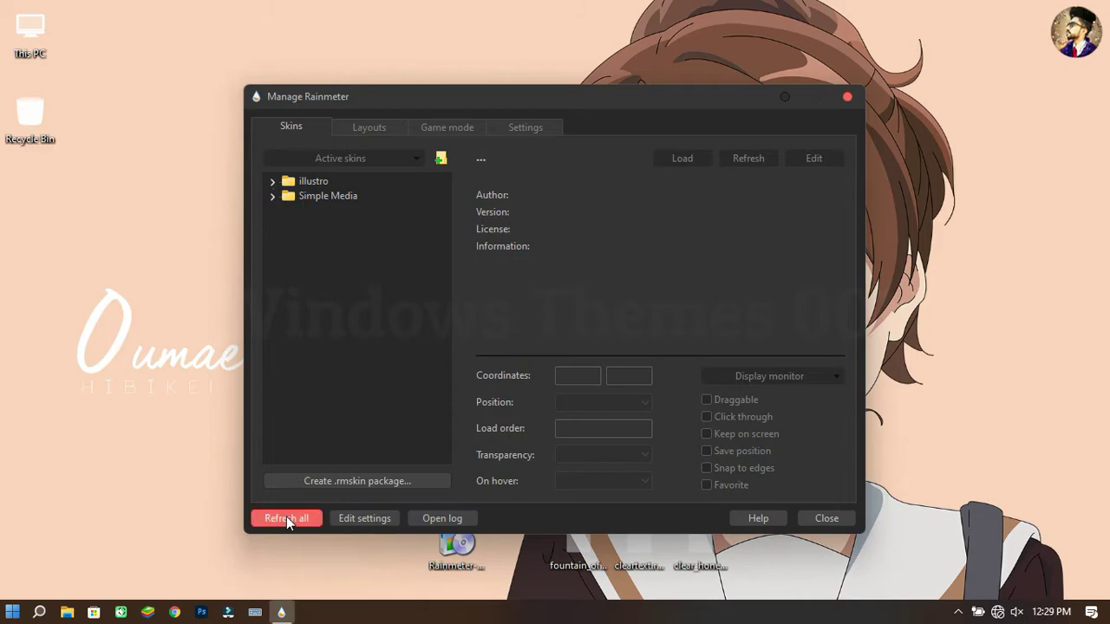
{"action": "left_click", "coordinate": [274, 197]}
{"action": "left_click", "coordinate": [288, 212]}
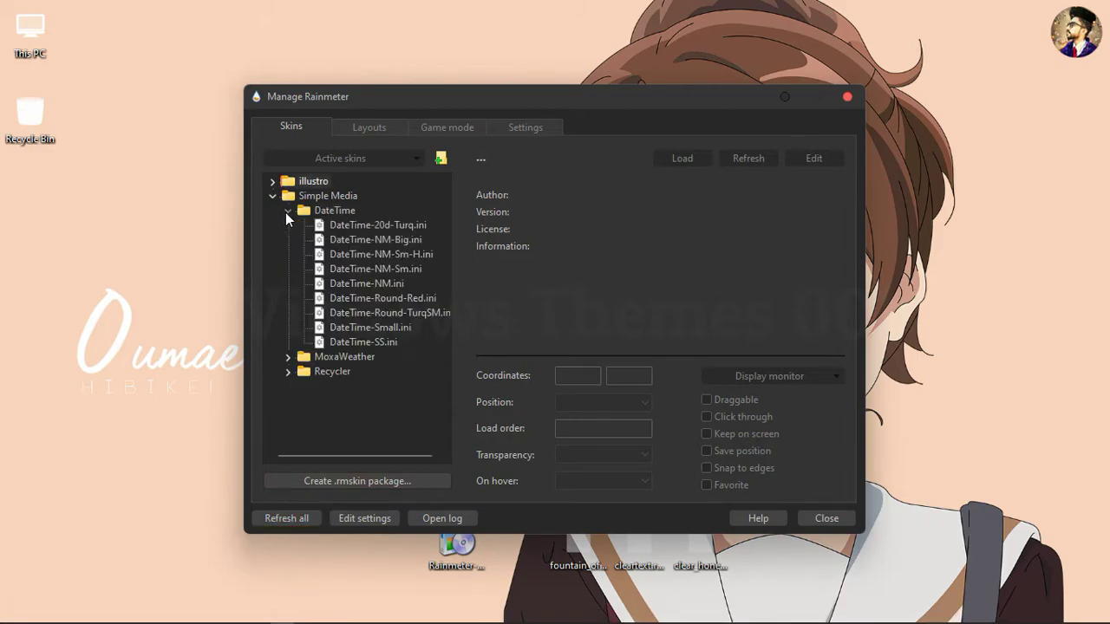
{"action": "left_click", "coordinate": [373, 297]}
{"action": "left_click", "coordinate": [681, 158]}
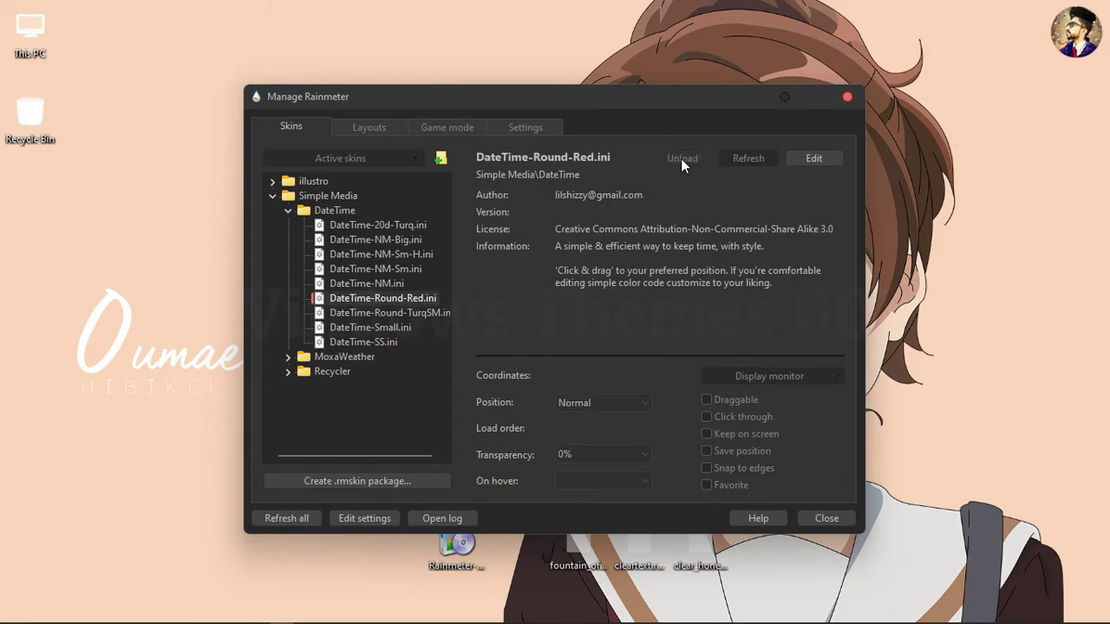
{"action": "left_click", "coordinate": [847, 98]}
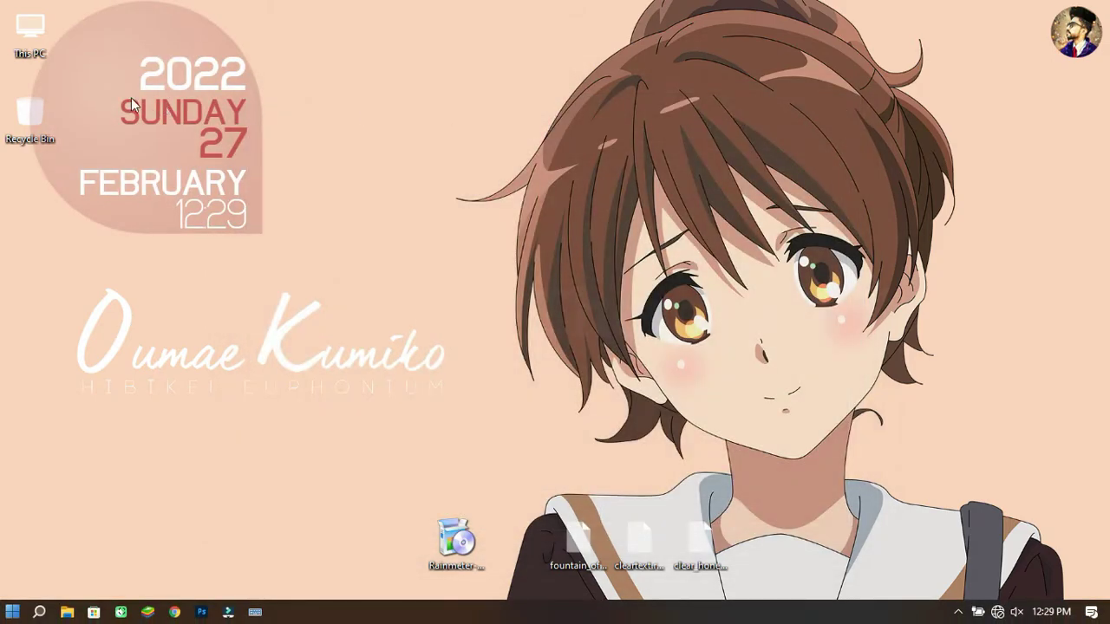
Step: Move the This PC and Recycle Bin icons together to the lower right area of the desktop
{"action": "left_click_drag", "start_coordinate": [64, 7], "coordinate": [4, 170]}
{"action": "left_click_drag", "start_coordinate": [30, 112], "coordinate": [874, 418]}
Step: Disable Keep on screen for the DateTime skin and place it in the upper left corner of the desktop
{"action": "right_click", "coordinate": [96, 142]}
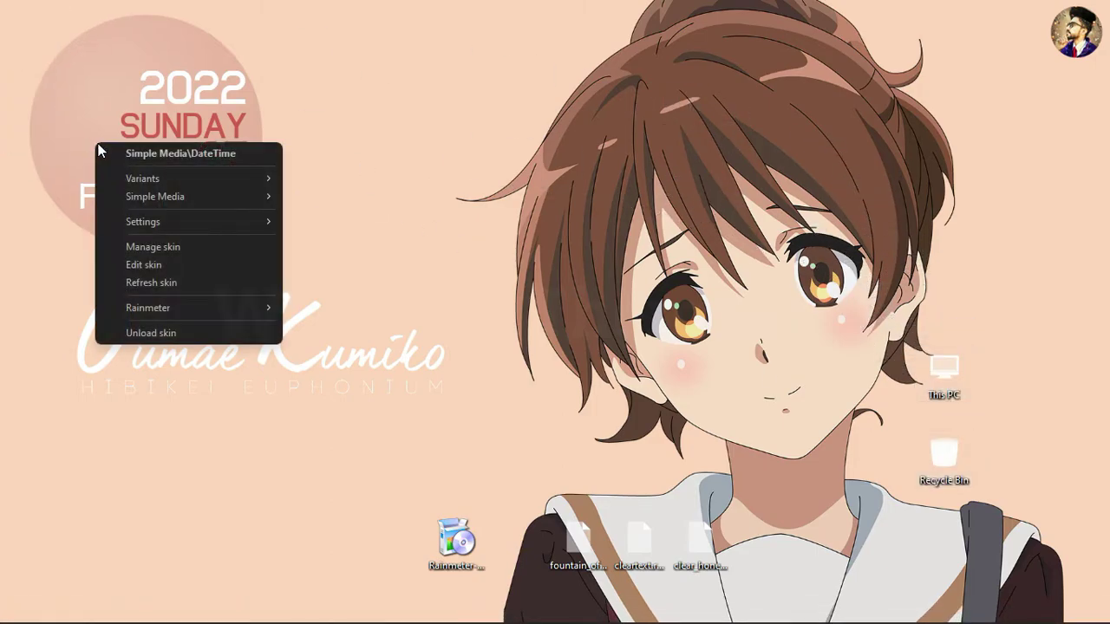
{"action": "mouse_move", "coordinate": [225, 222]}
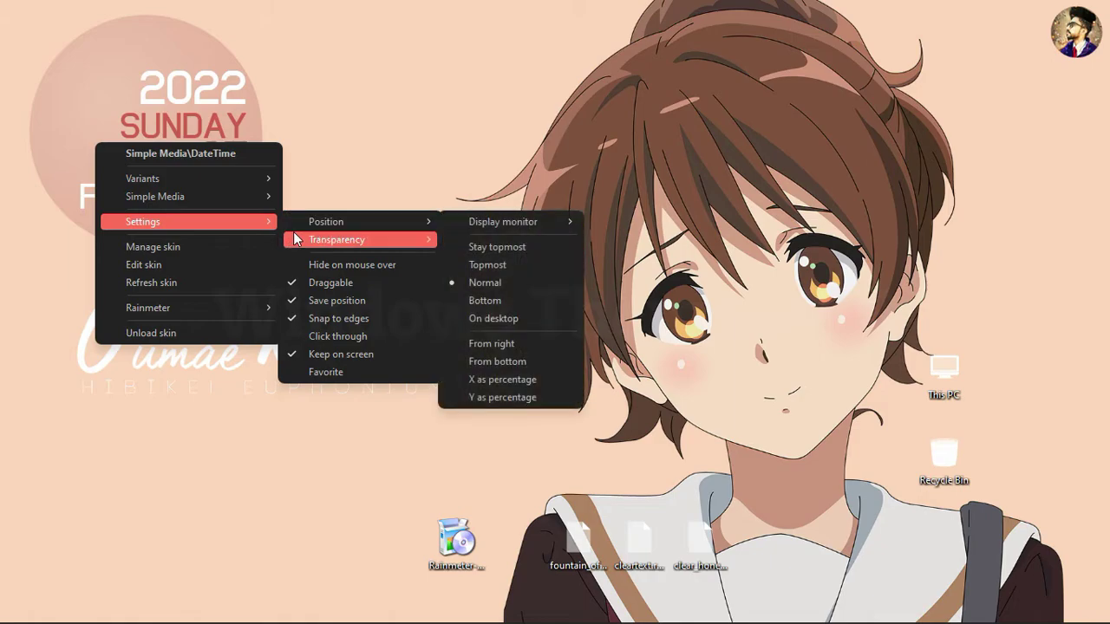
{"action": "left_click", "coordinate": [305, 361]}
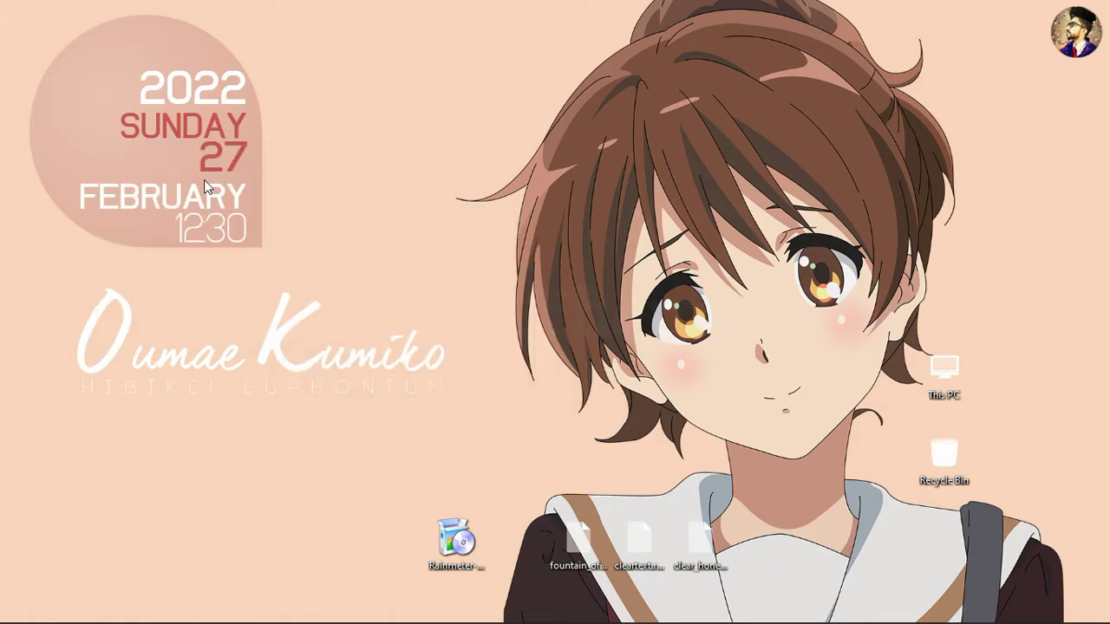
{"action": "left_click_drag", "start_coordinate": [205, 181], "coordinate": [177, 163]}
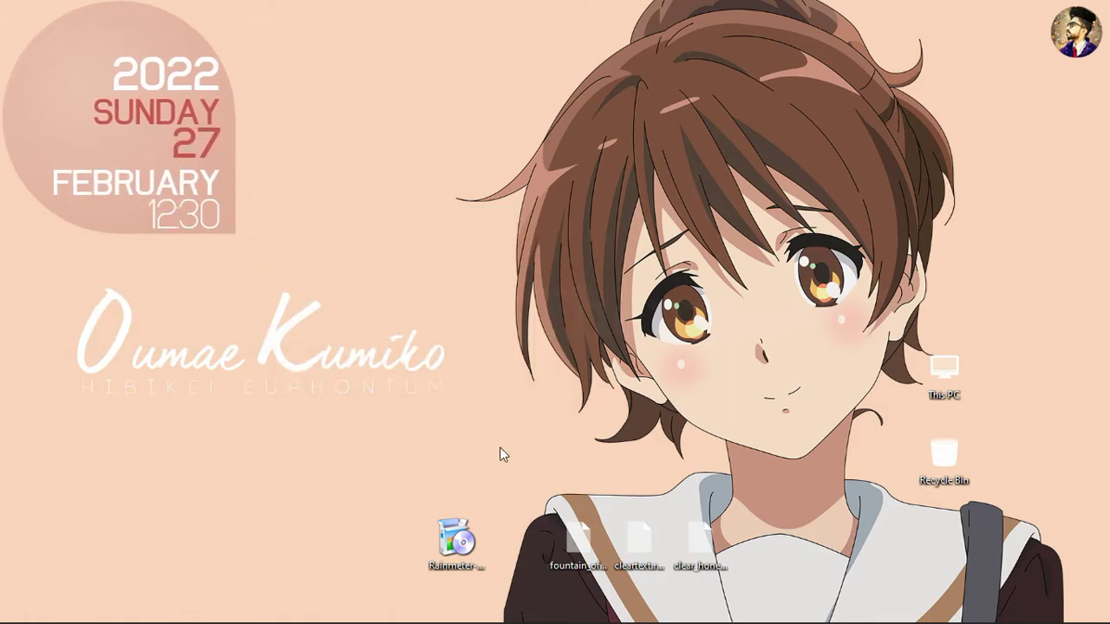
Step: Install the Fountain of Colors Rainmeter skin from its desktop package with all components and Load included skins enabled
{"action": "right_click", "coordinate": [595, 562]}
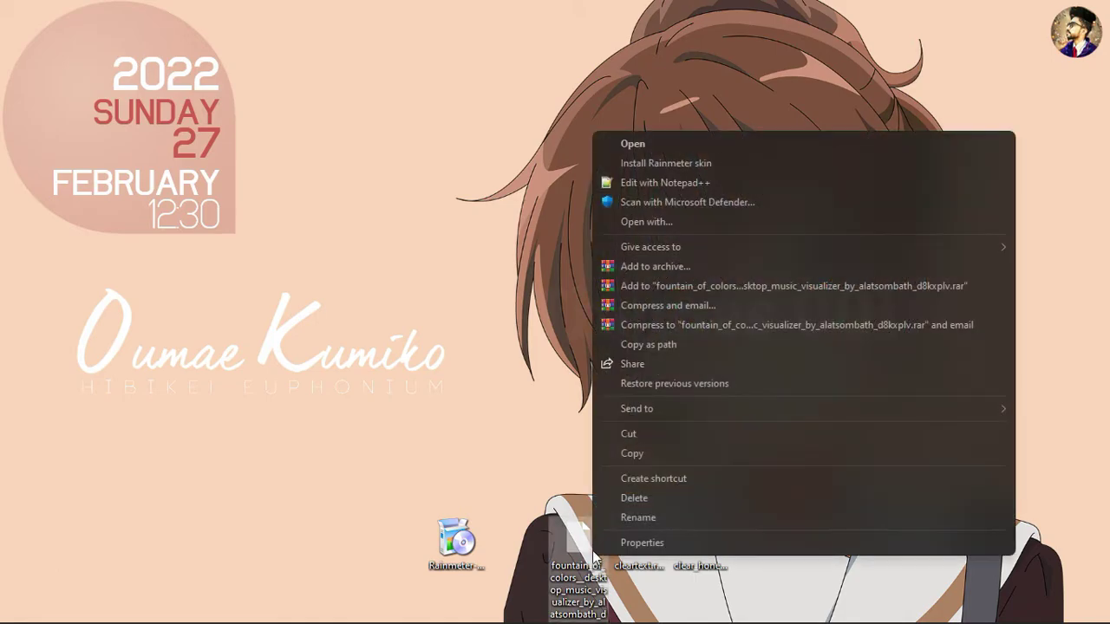
{"action": "left_click", "coordinate": [624, 167]}
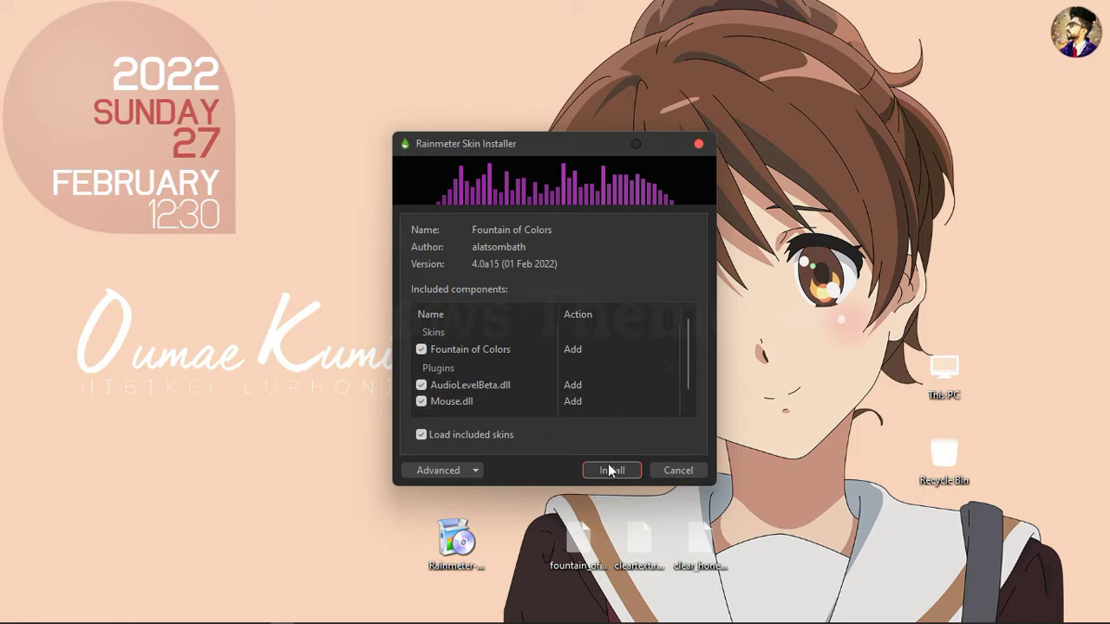
{"action": "left_click", "coordinate": [609, 470]}
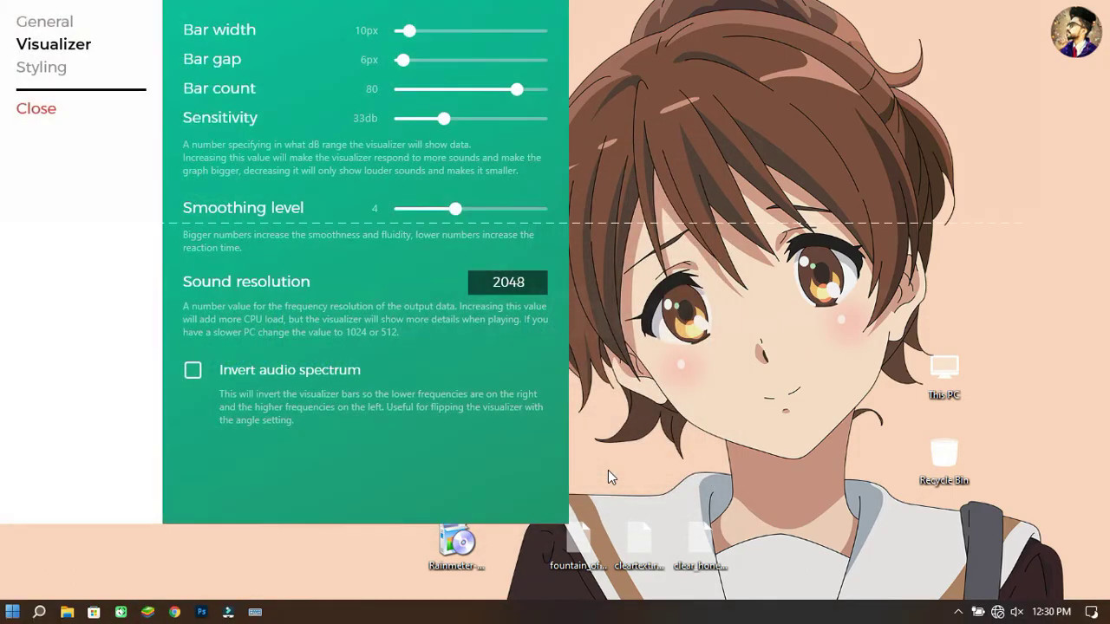
Step: Move the Fountain of Colors visualizer down to the bottom of the desktop and set its bar width to 8px
{"action": "left_click_drag", "start_coordinate": [675, 221], "coordinate": [654, 595]}
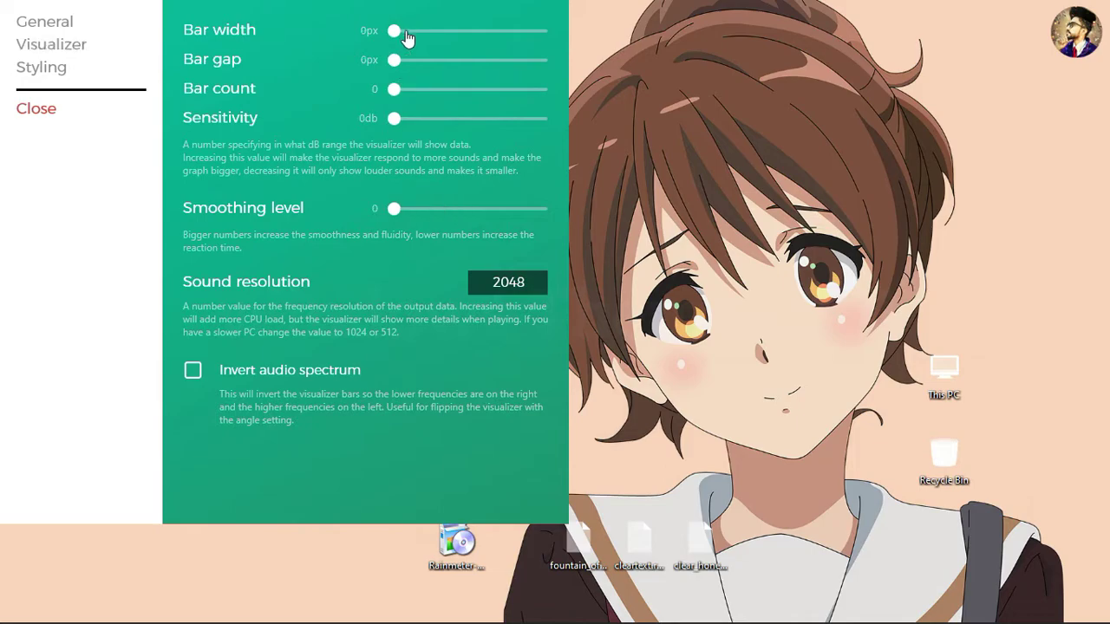
{"action": "left_click_drag", "start_coordinate": [406, 37], "coordinate": [405, 37]}
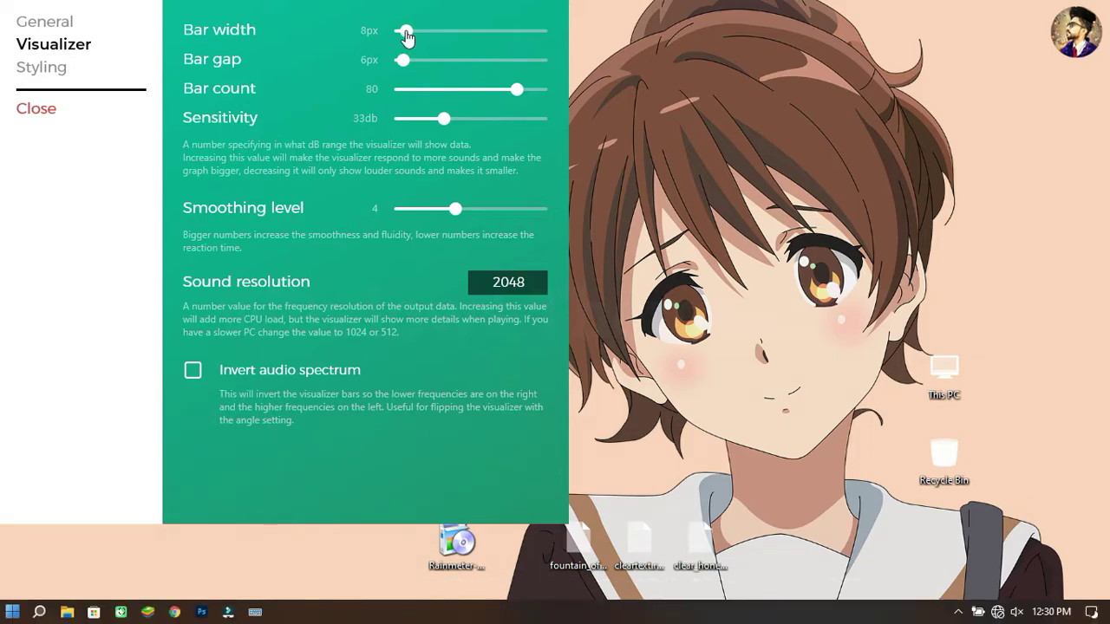
Step: Set the visualizer's bar width to 7px, bar count to 26, smoothing level to 7 and rotation angle to 180°, and place it beneath the wallpaper title
{"action": "left_click", "coordinate": [434, 87]}
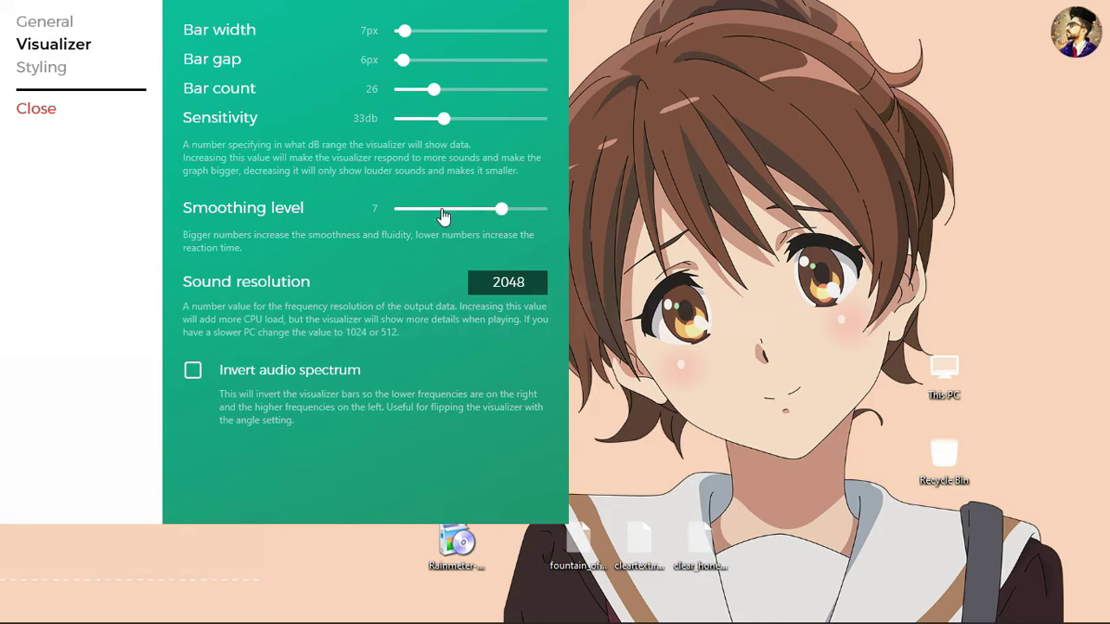
{"action": "left_click", "coordinate": [61, 22]}
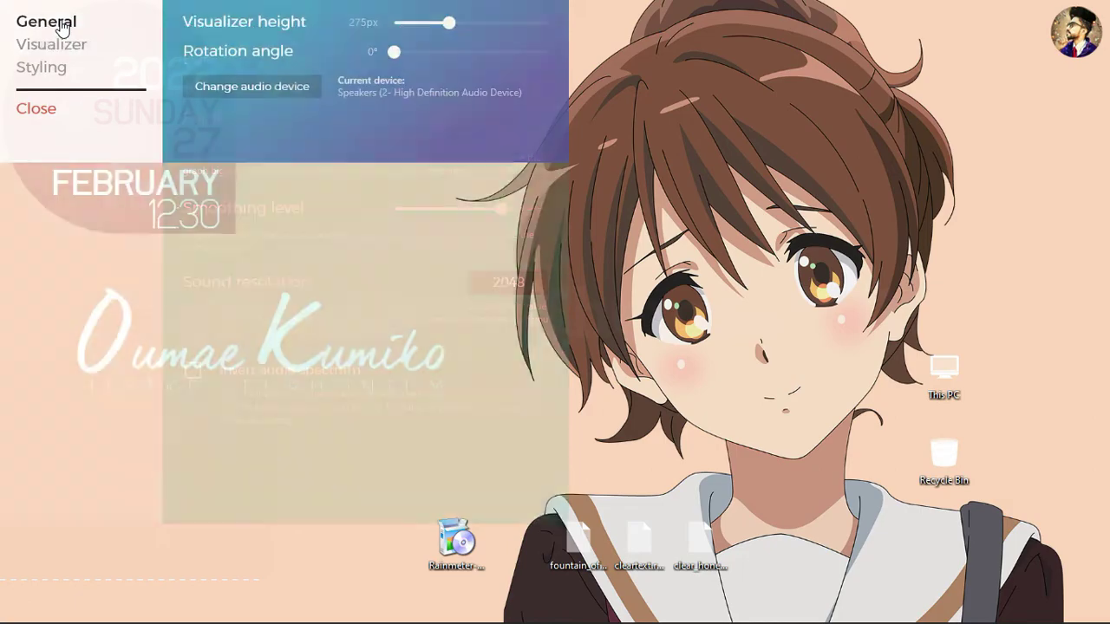
{"action": "left_click_drag", "start_coordinate": [393, 52], "coordinate": [469, 53]}
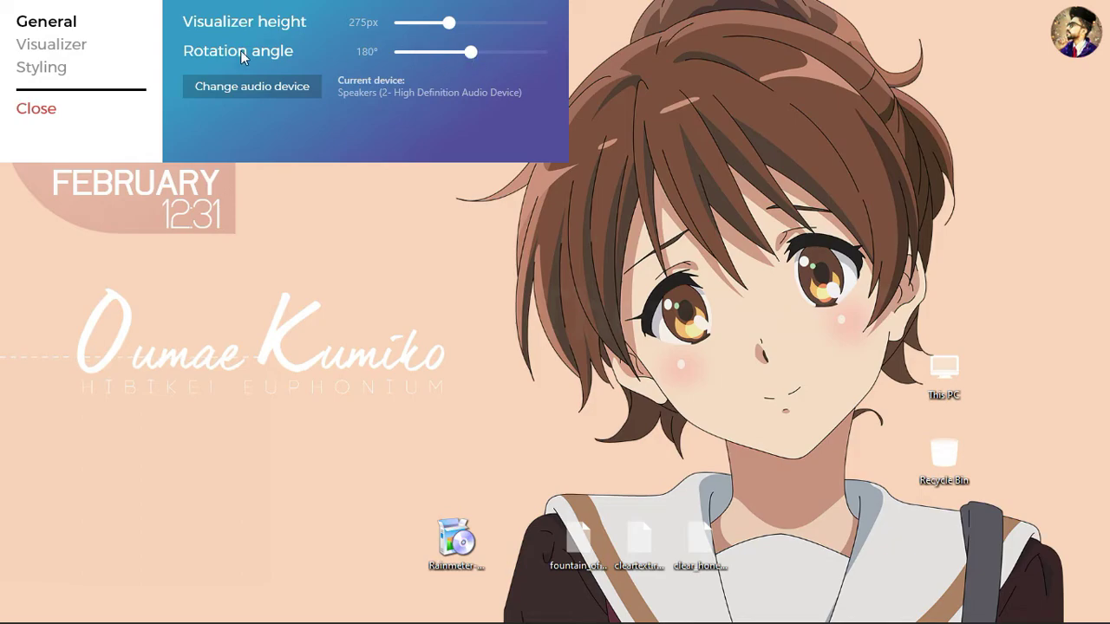
{"action": "left_click", "coordinate": [45, 113]}
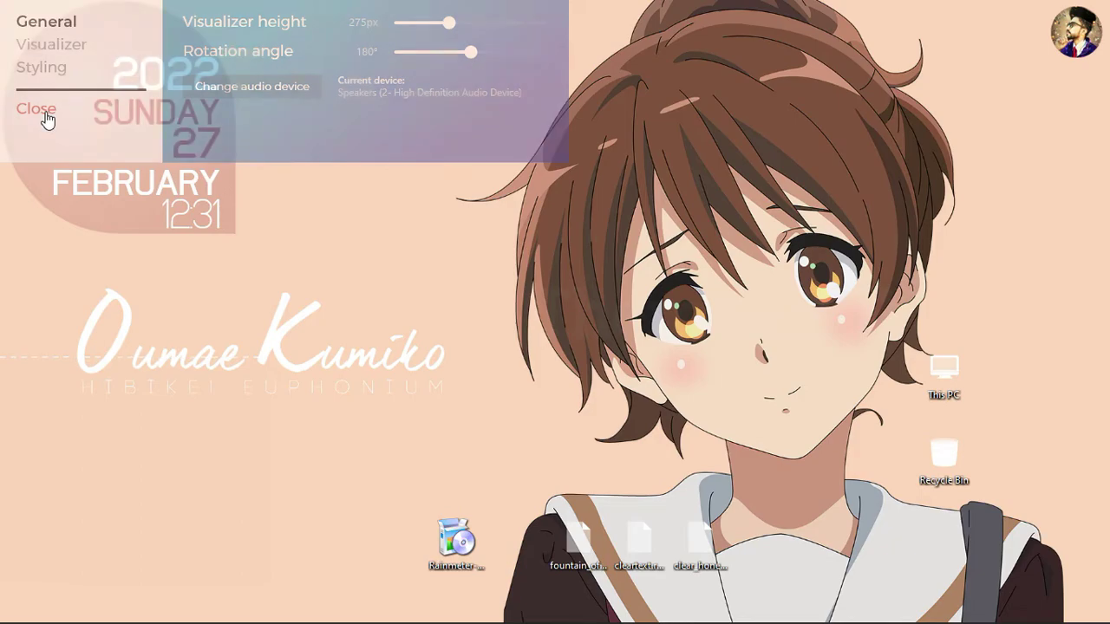
{"action": "left_click_drag", "start_coordinate": [79, 393], "coordinate": [201, 457]}
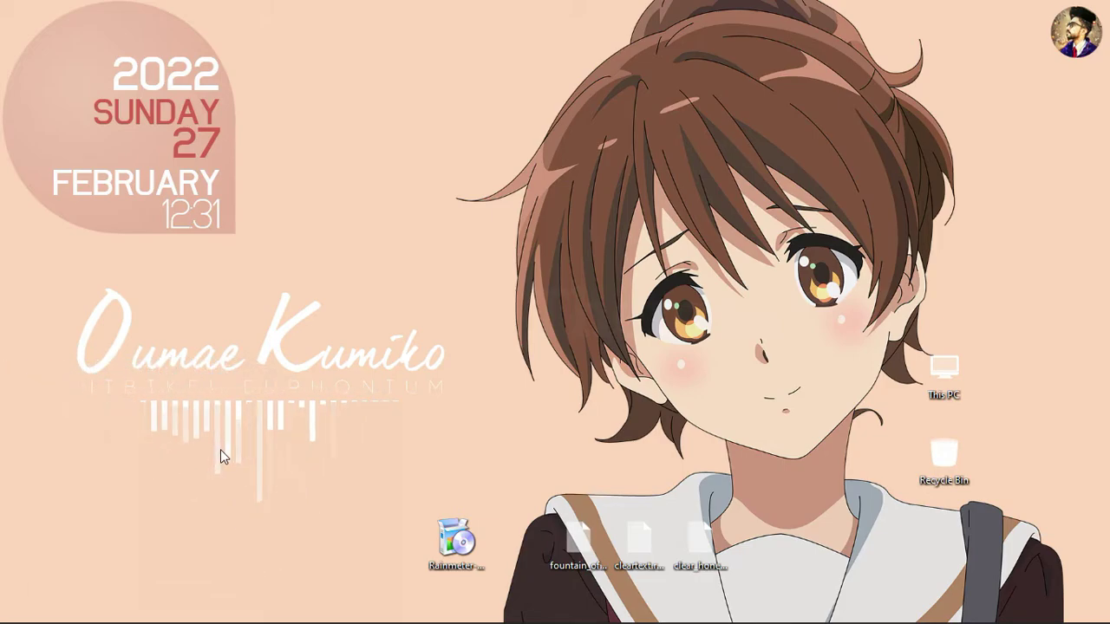
Step: Set the Fountain of Colors skin's position to On desktop and enable Click through for it
{"action": "right_click", "coordinate": [327, 415]}
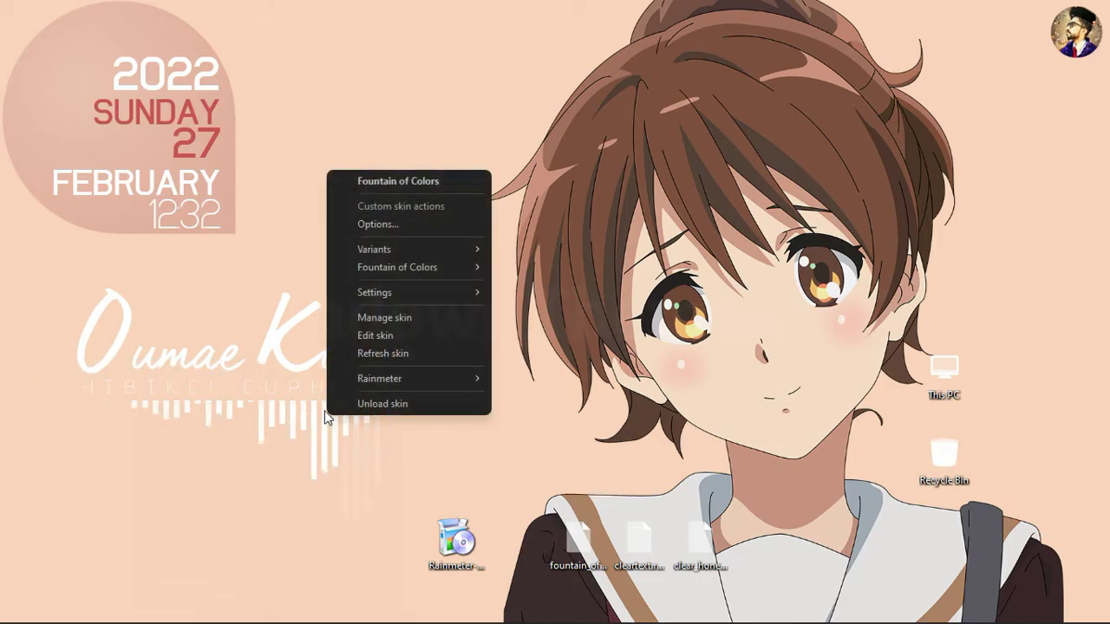
{"action": "mouse_move", "coordinate": [453, 294]}
{"action": "mouse_move", "coordinate": [565, 299]}
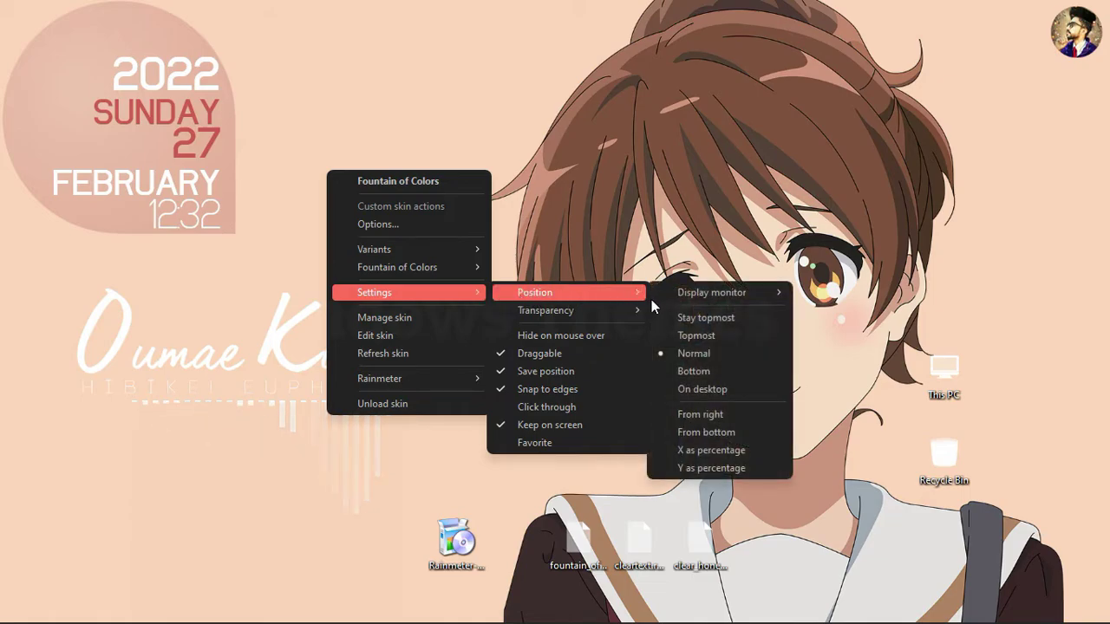
{"action": "left_click", "coordinate": [681, 391]}
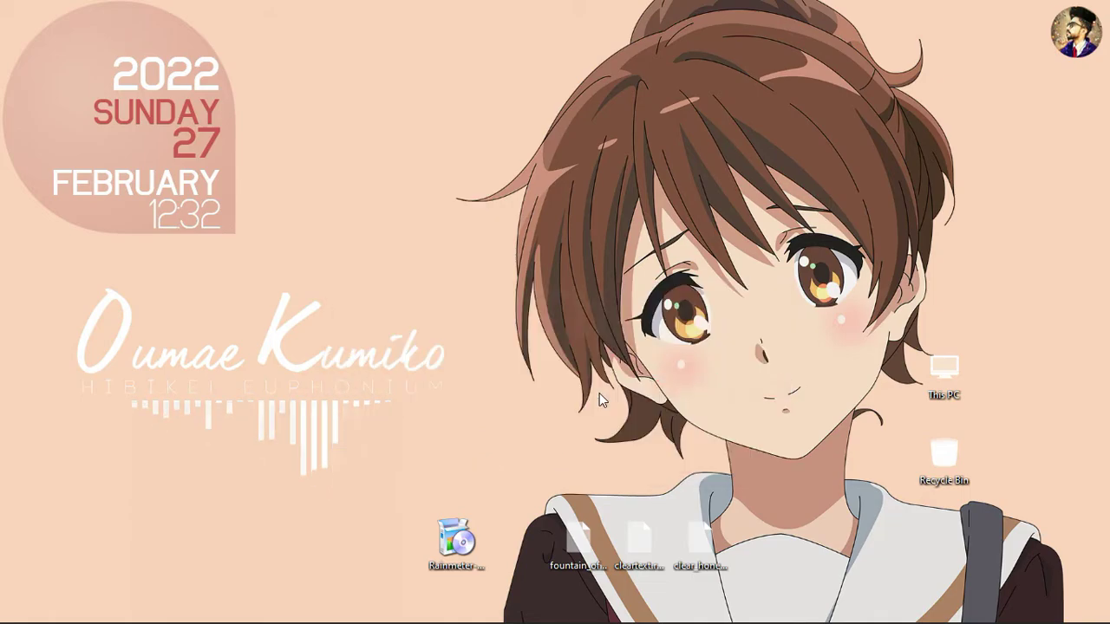
{"action": "right_click", "coordinate": [343, 427]}
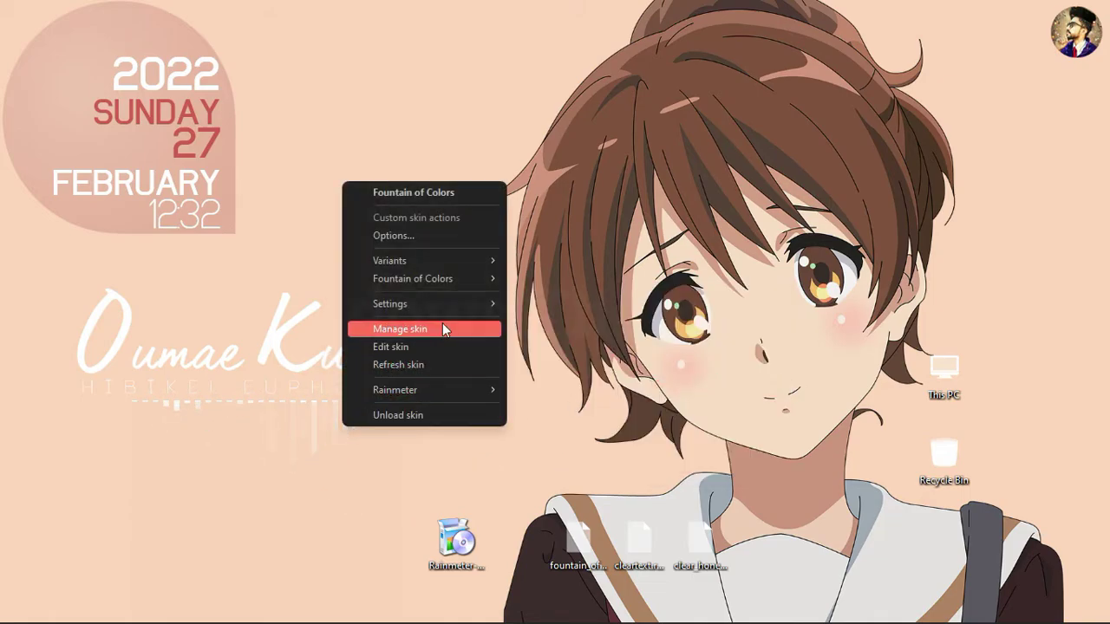
{"action": "mouse_move", "coordinate": [495, 305]}
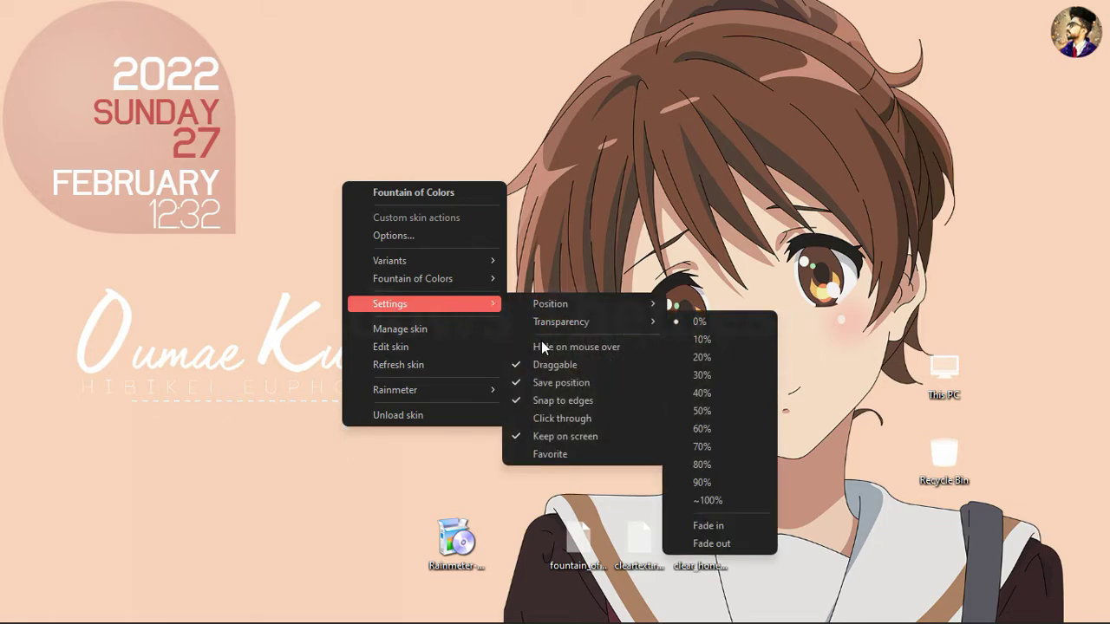
{"action": "left_click", "coordinate": [547, 418]}
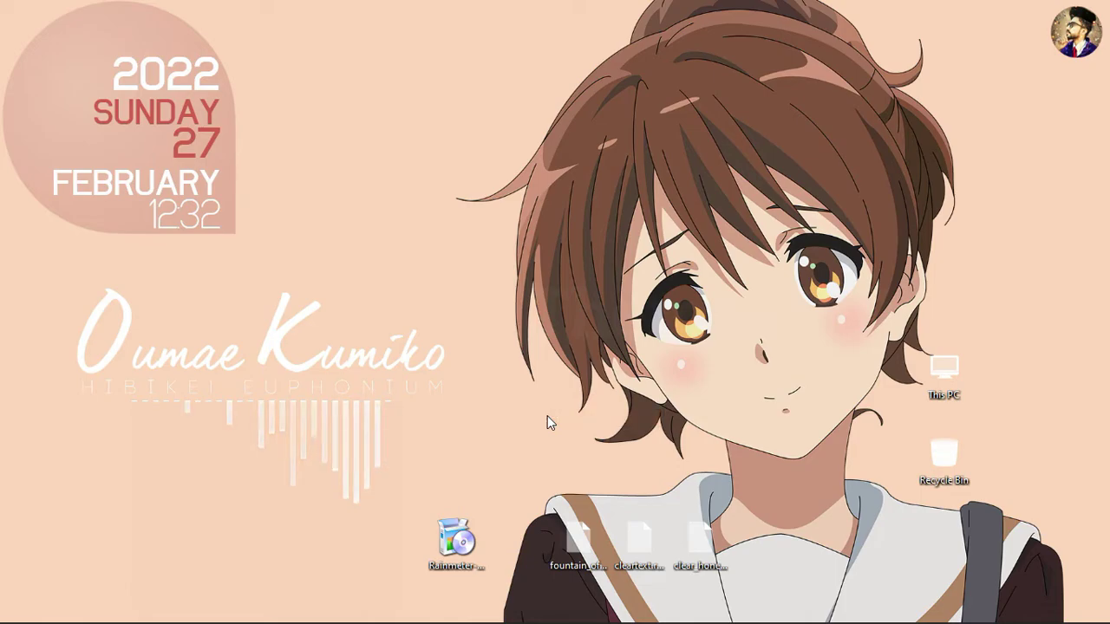
Step: Install the Cleartext Rainmeter skin from its desktop package with all components and included skins loaded, and allow Rainmeter through the firewall on public networks
{"action": "right_click", "coordinate": [639, 532]}
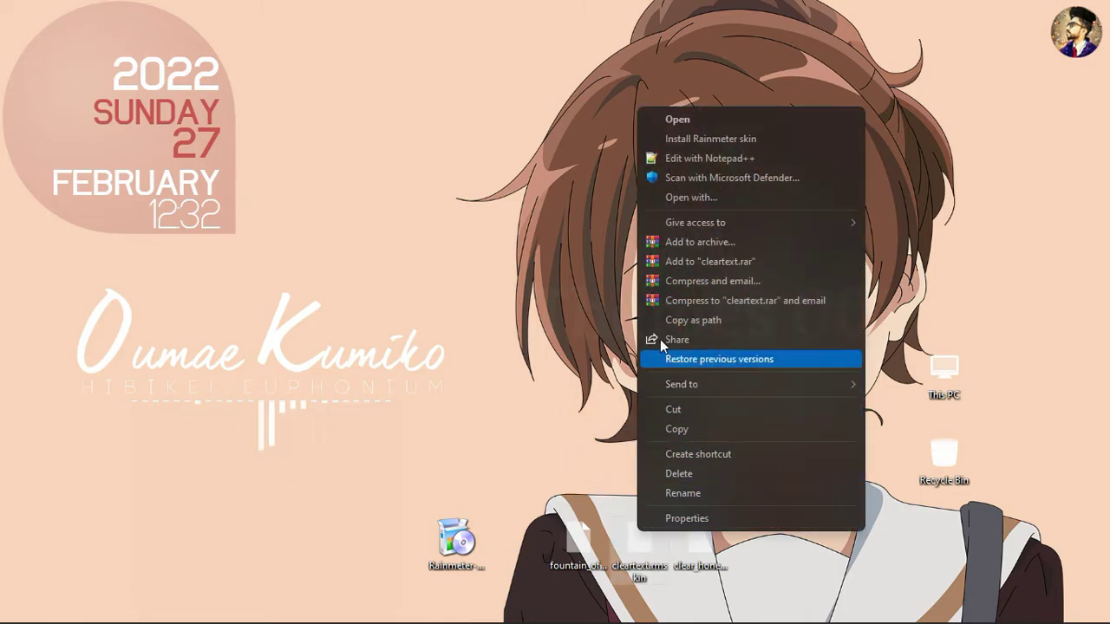
{"action": "left_click", "coordinate": [679, 140]}
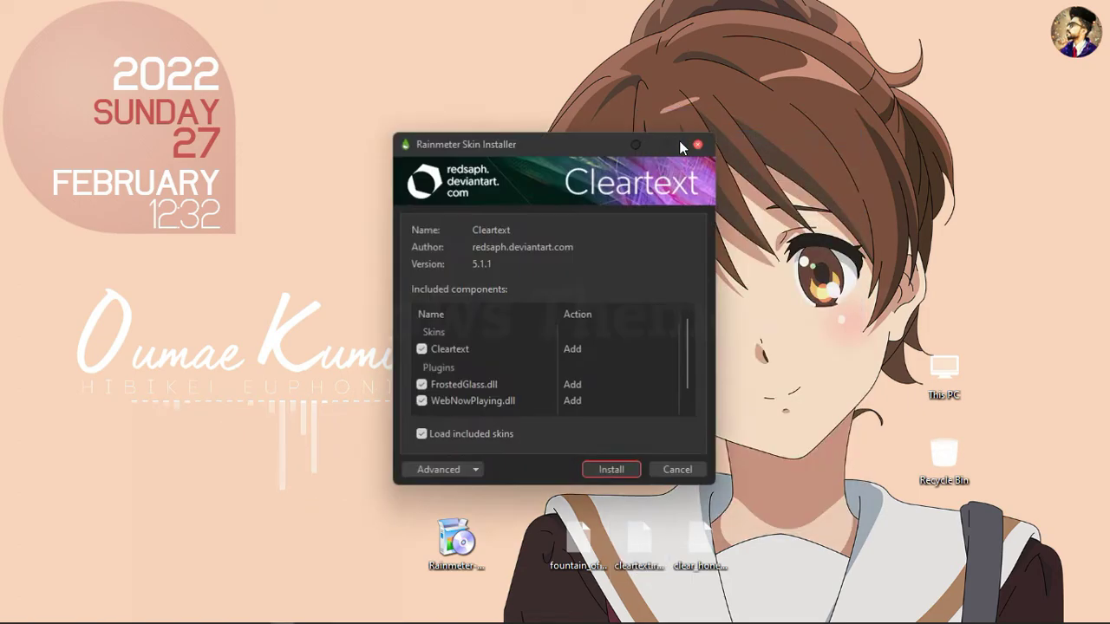
{"action": "left_click", "coordinate": [594, 469]}
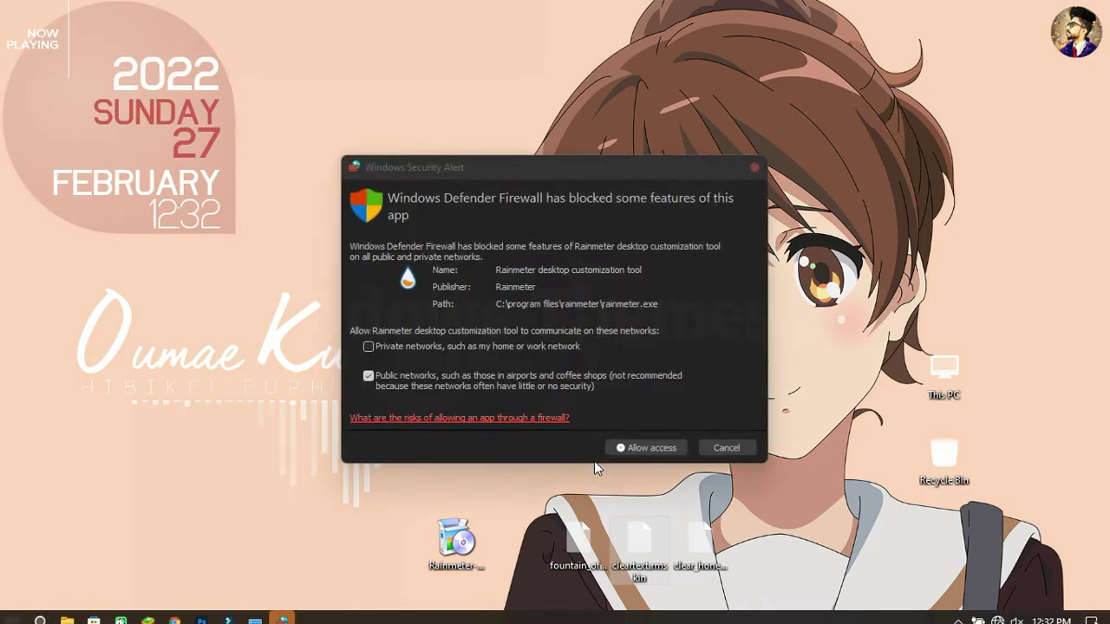
{"action": "left_click", "coordinate": [621, 450]}
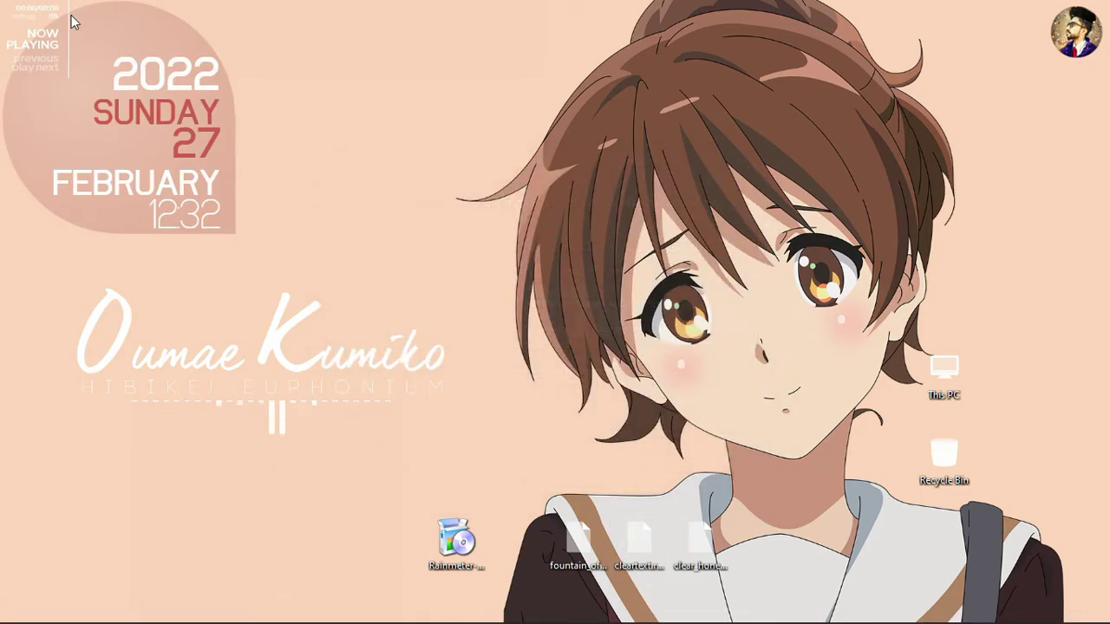
Step: Move the Cleartext skin to the lower left corner of the desktop and review its media player setting
{"action": "left_click_drag", "start_coordinate": [48, 28], "coordinate": [40, 454]}
{"action": "left_click_drag", "start_coordinate": [43, 536], "coordinate": [42, 547]}
{"action": "right_click", "coordinate": [43, 548]}
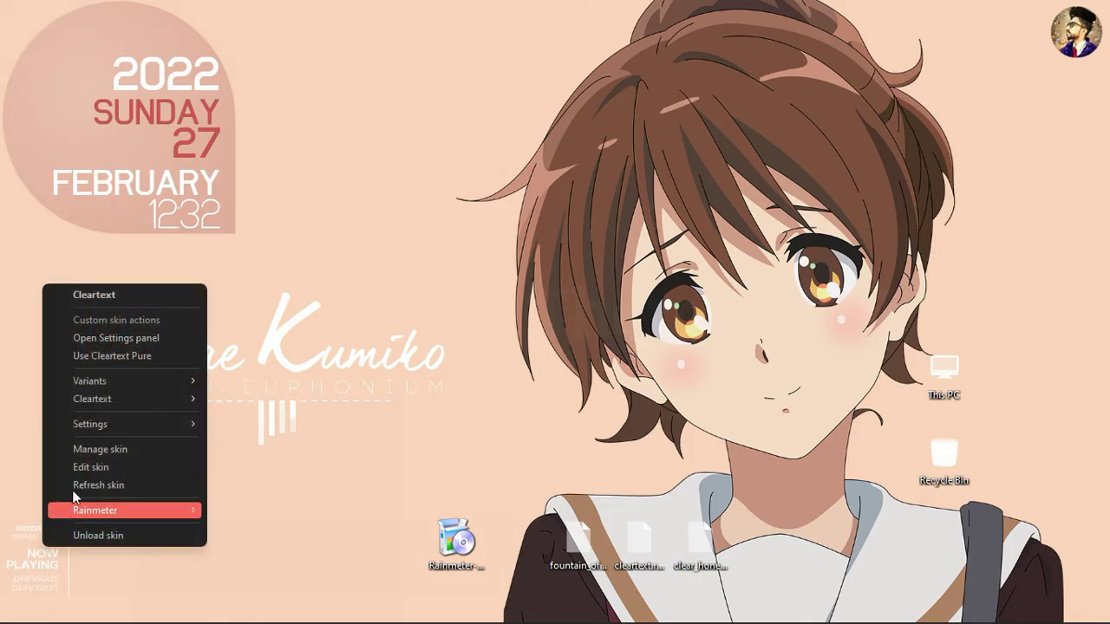
{"action": "left_click", "coordinate": [127, 339]}
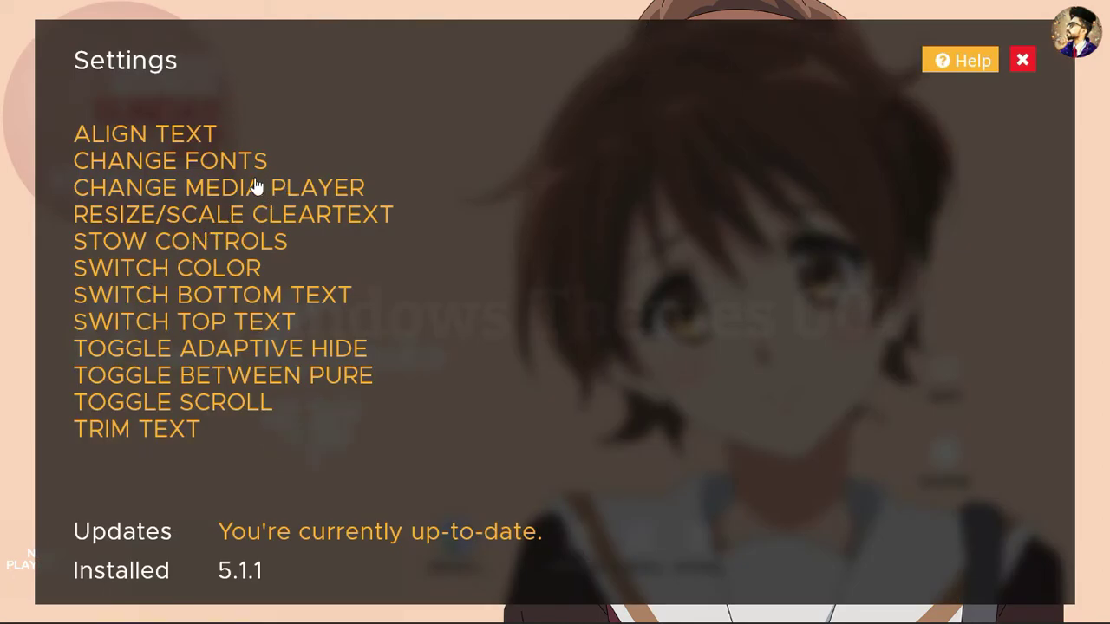
{"action": "left_click", "coordinate": [288, 187]}
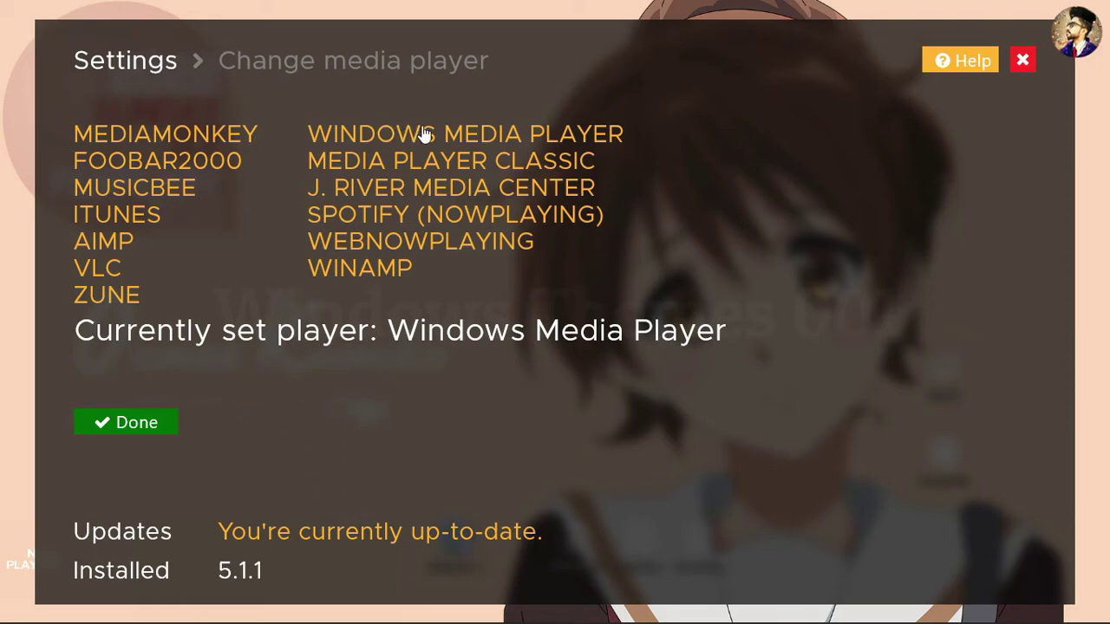
{"action": "left_click", "coordinate": [1023, 60]}
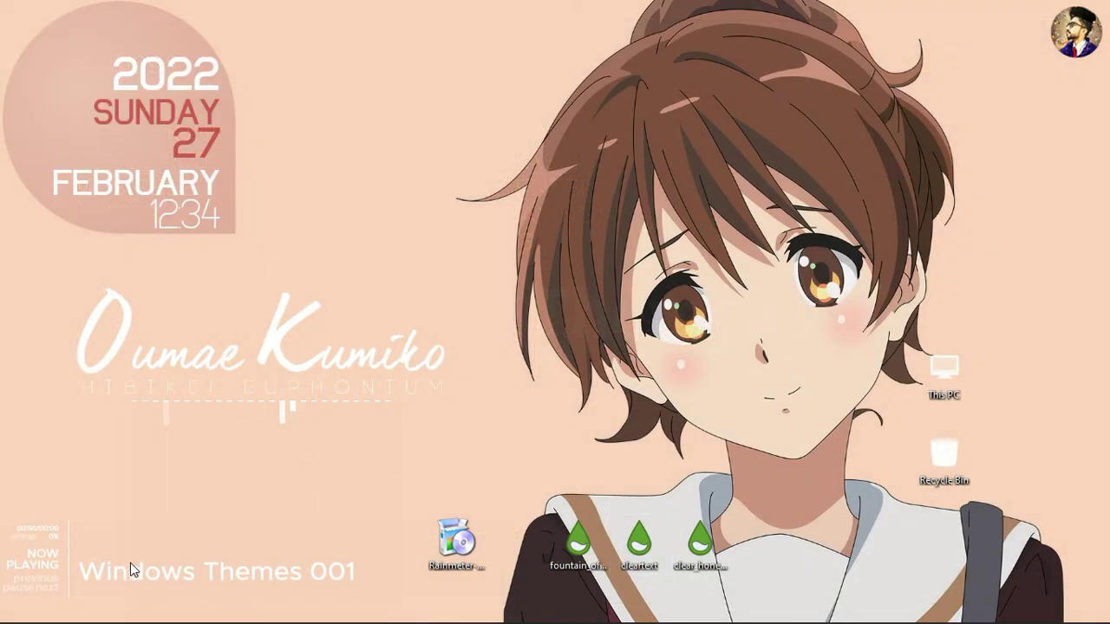
Step: Enable Click through for the Cleartext now-playing skin
{"action": "right_click", "coordinate": [130, 563]}
{"action": "mouse_move", "coordinate": [219, 438]}
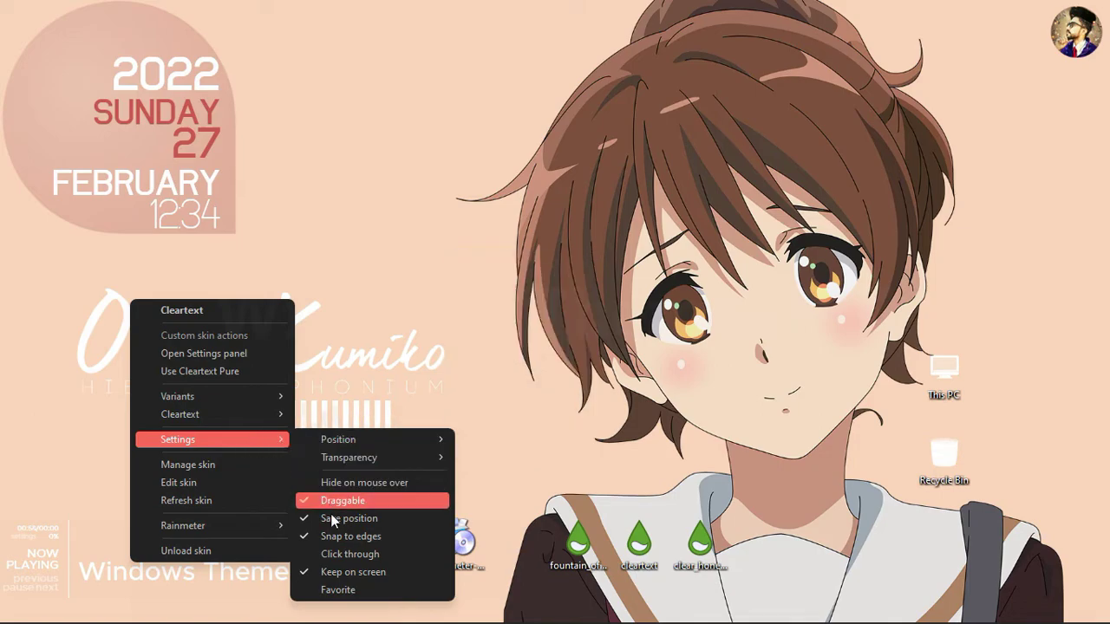
{"action": "left_click", "coordinate": [347, 555]}
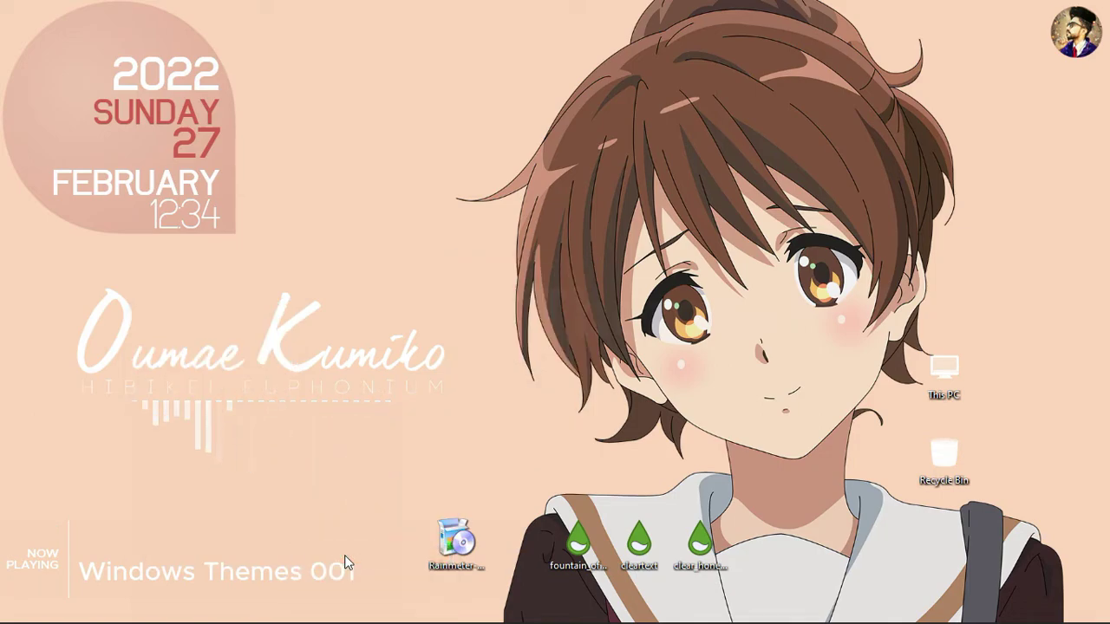
Step: Install the Clear Honeycomb 1.09 Rainmeter skin from its desktop package
{"action": "right_click", "coordinate": [712, 541]}
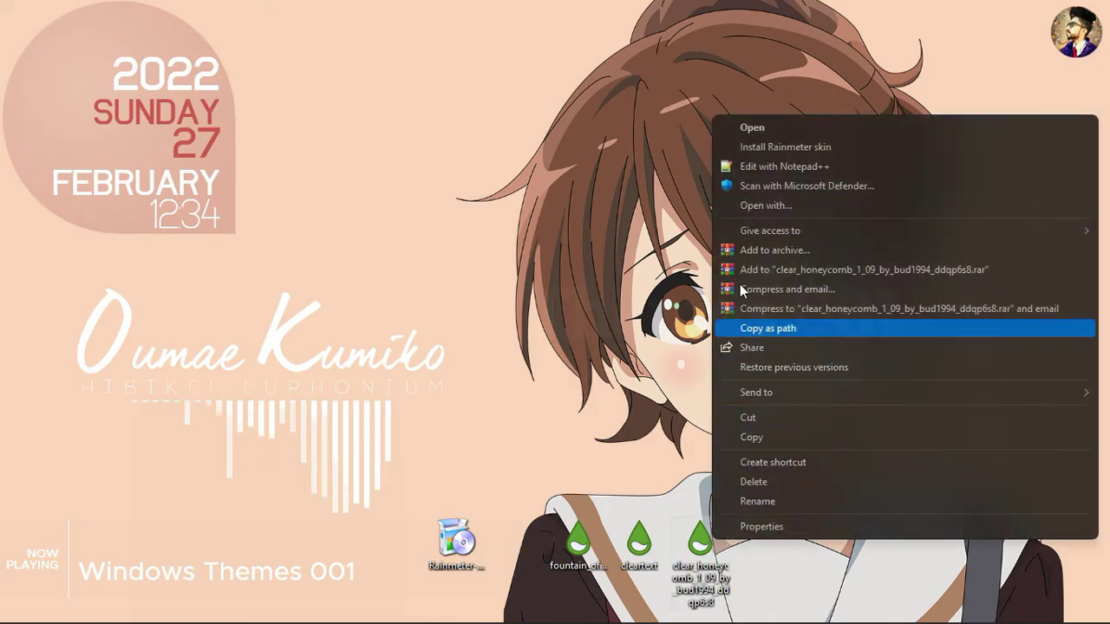
{"action": "left_click", "coordinate": [752, 146]}
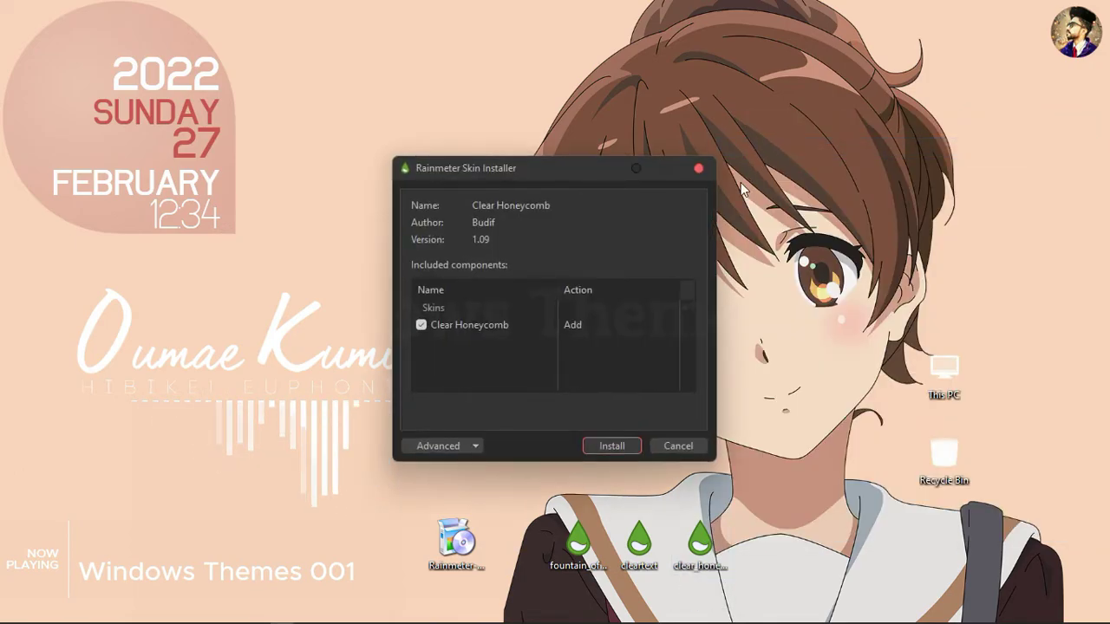
{"action": "left_click", "coordinate": [613, 439]}
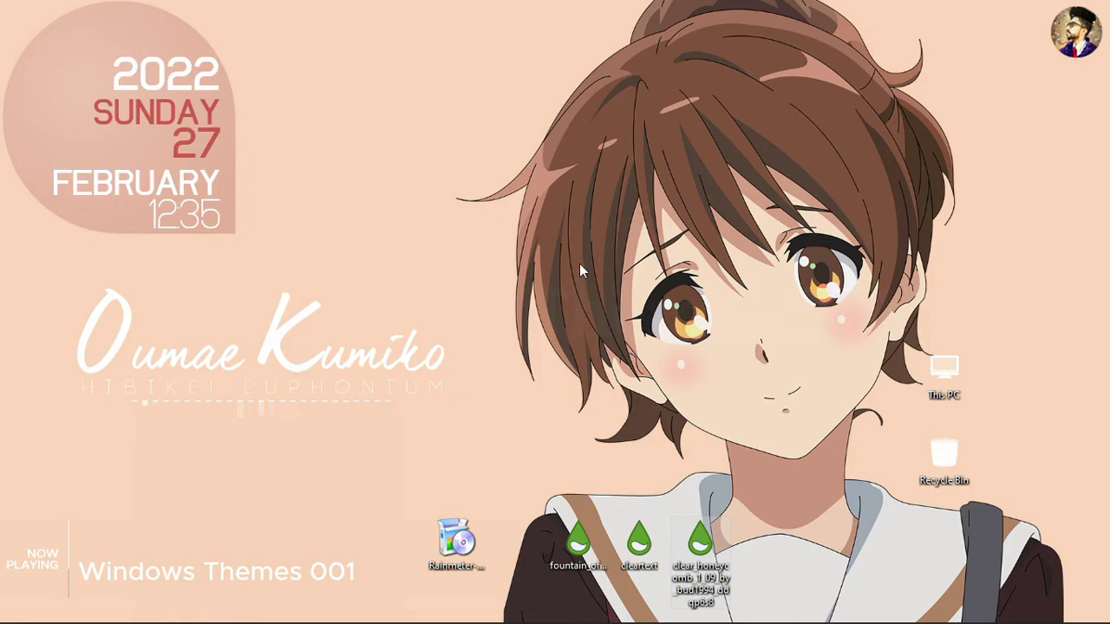
Step: Hide all desktop icons
{"action": "right_click", "coordinate": [573, 213]}
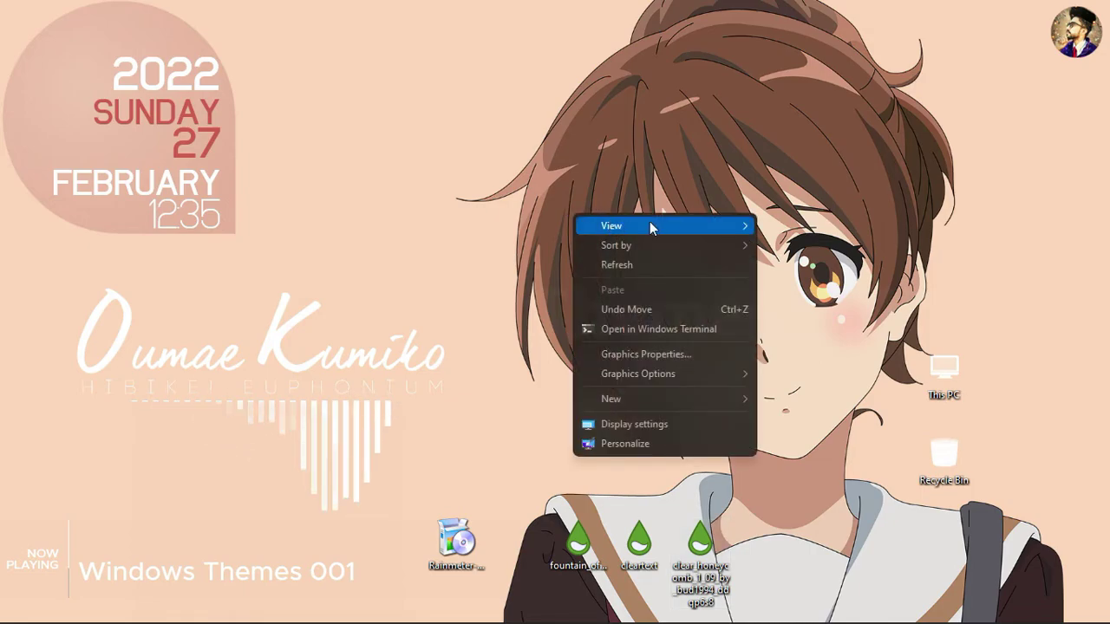
{"action": "mouse_move", "coordinate": [738, 226]}
{"action": "left_click", "coordinate": [789, 336]}
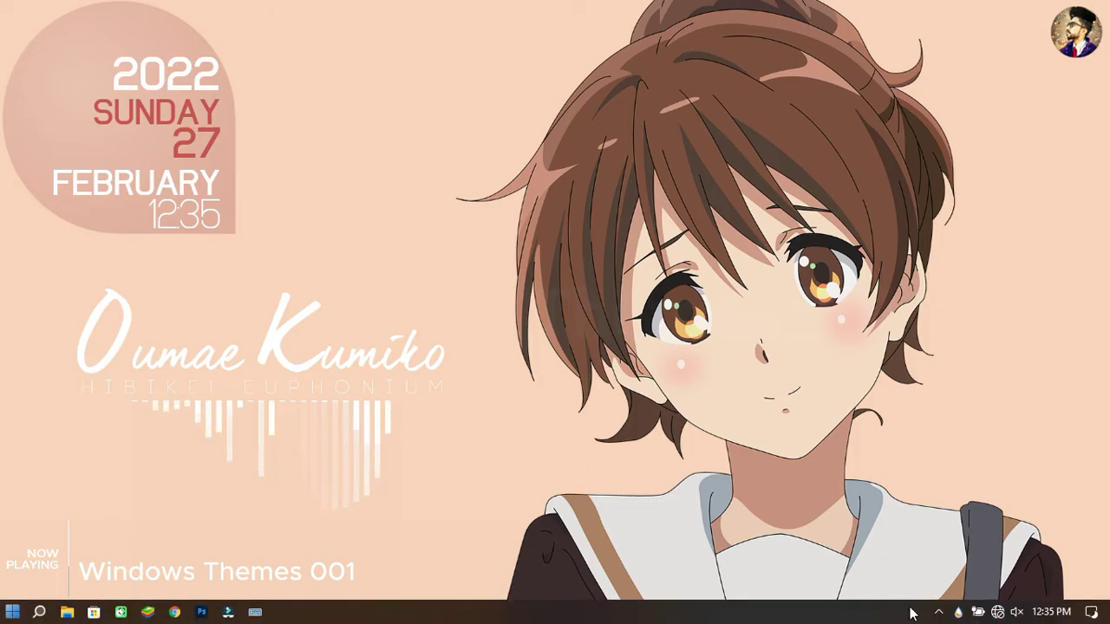
Step: Open Manage Rainmeter, load photoshop.ini from Clear Honeycomb's adobe photoshop folder, and place its hexagon near the desktop's upper right corner, at about 1258, 51
{"action": "left_click", "coordinate": [937, 612]}
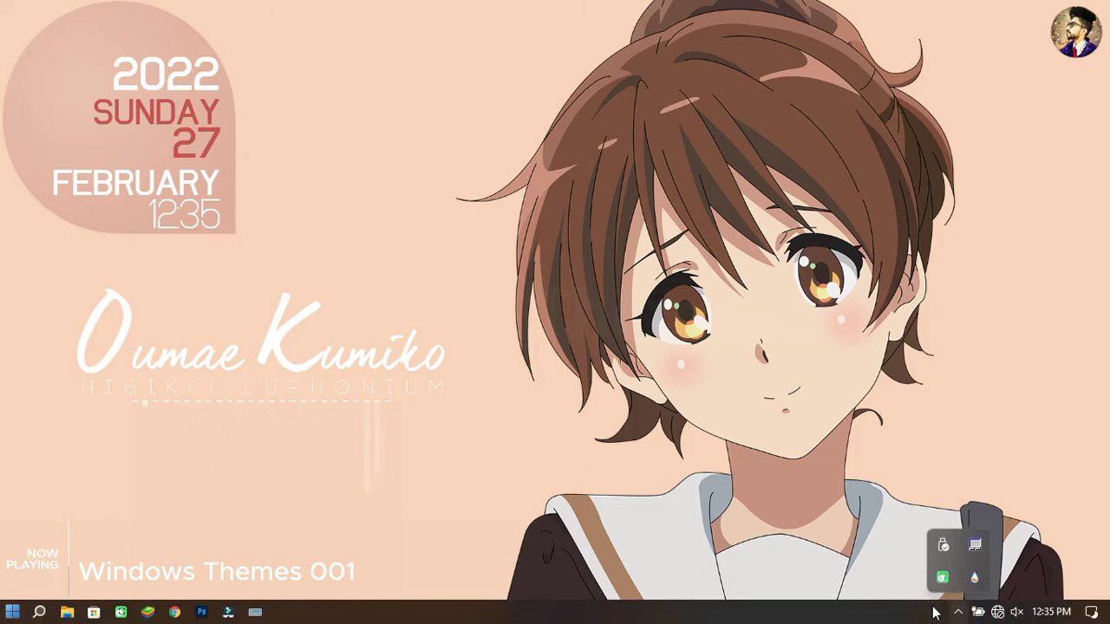
{"action": "left_click", "coordinate": [974, 577]}
{"action": "left_click", "coordinate": [960, 613]}
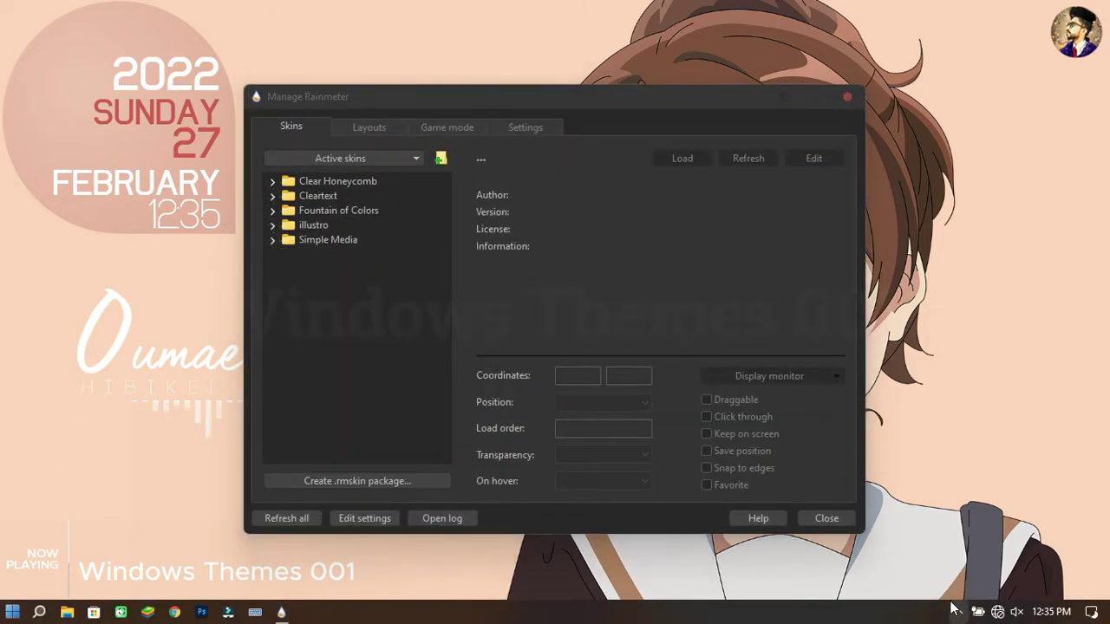
{"action": "left_click", "coordinate": [274, 181]}
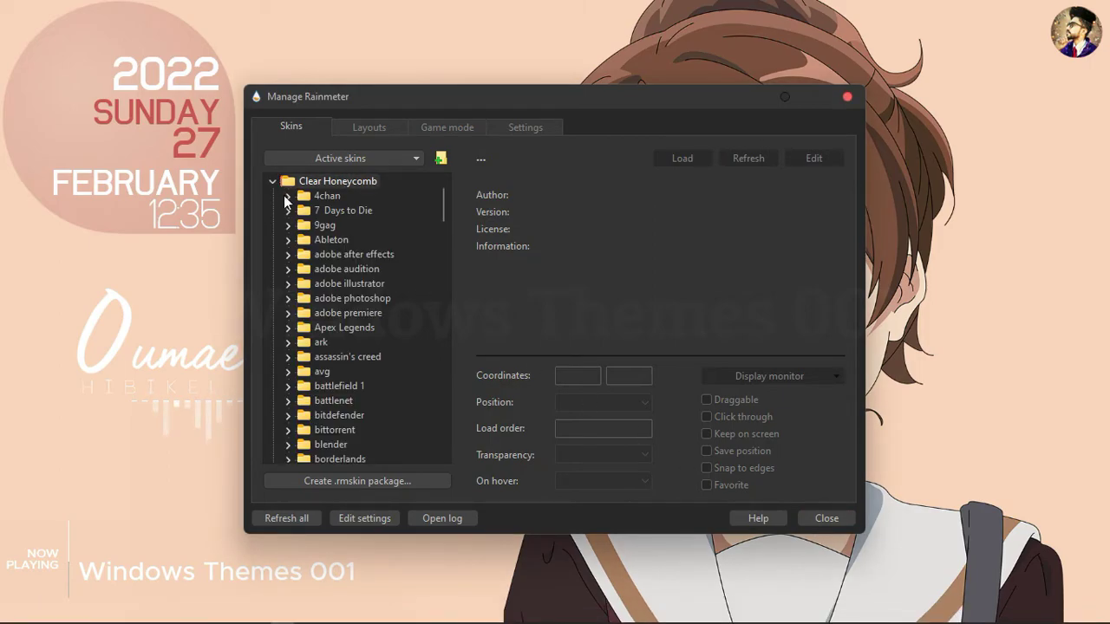
{"action": "left_click", "coordinate": [289, 299]}
{"action": "left_click", "coordinate": [335, 314]}
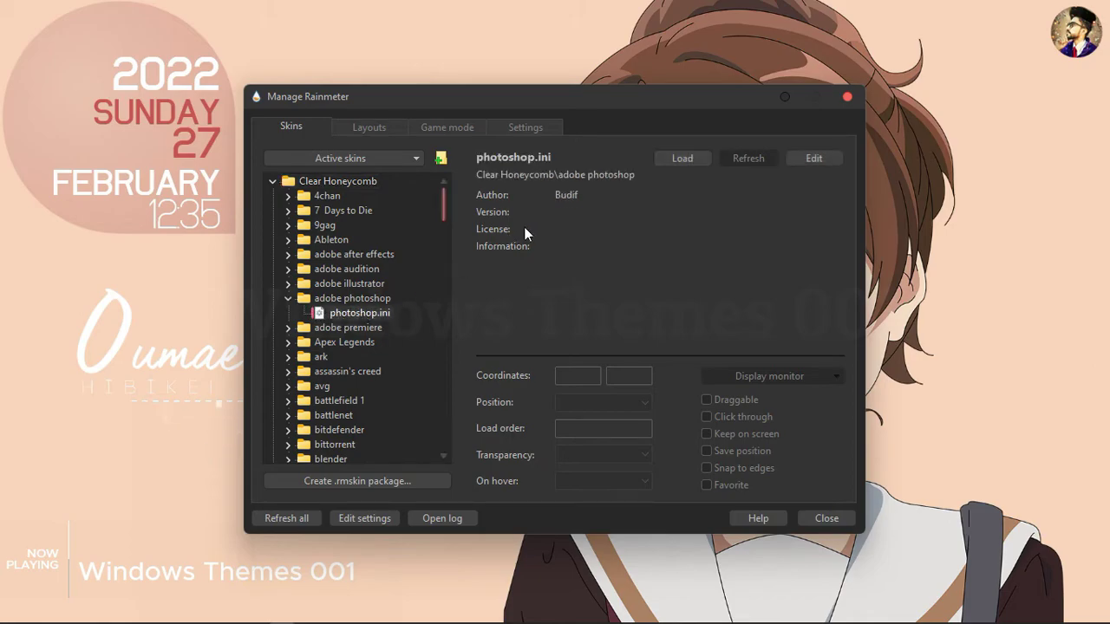
{"action": "left_click", "coordinate": [682, 157]}
{"action": "left_click_drag", "start_coordinate": [62, 75], "coordinate": [785, 128]}
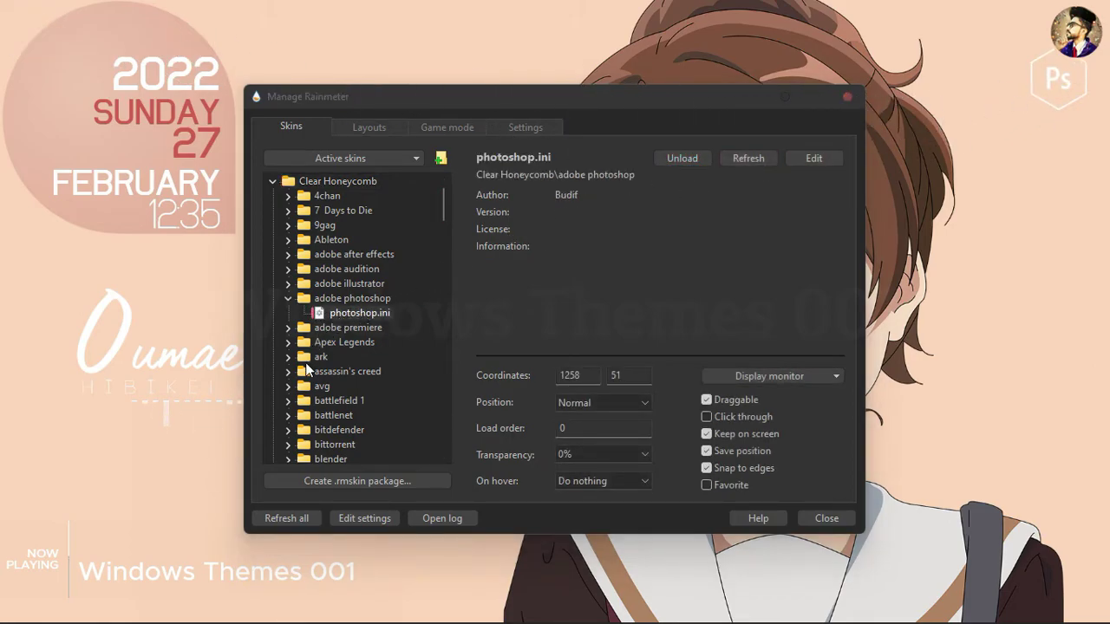
Step: Load Brave Browser.ini from Clear Honeycomb and place its hexagon just below and left of the Photoshop one, at about 1219, 141
{"action": "scroll", "coordinate": [307, 371], "scroll_direction": "down", "scroll_amount": 2}
{"action": "left_click", "coordinate": [295, 400]}
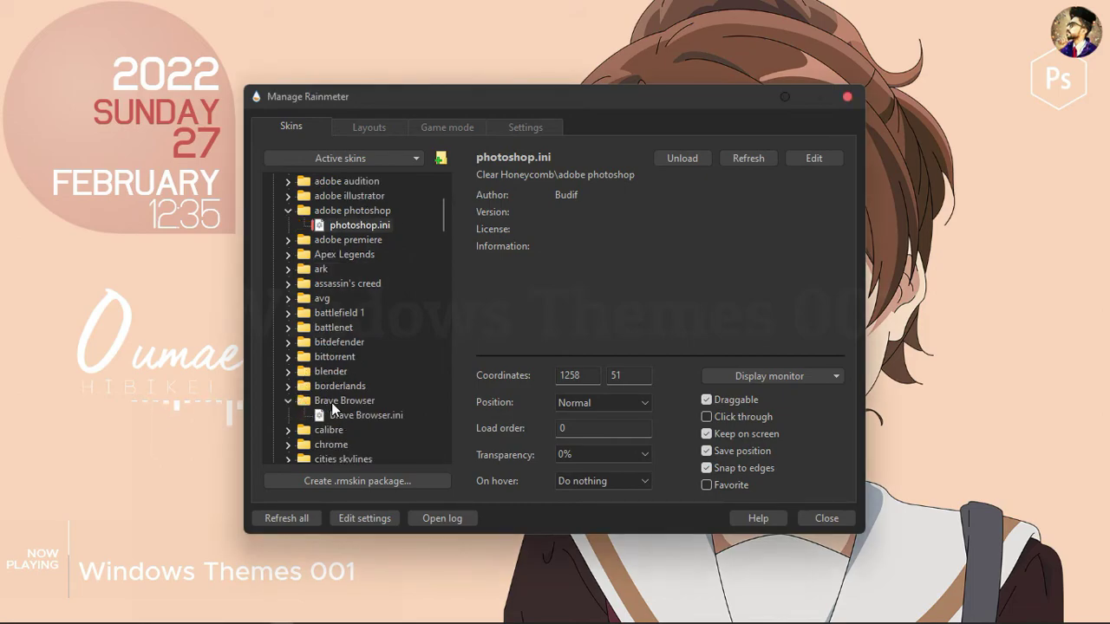
{"action": "left_click", "coordinate": [352, 413]}
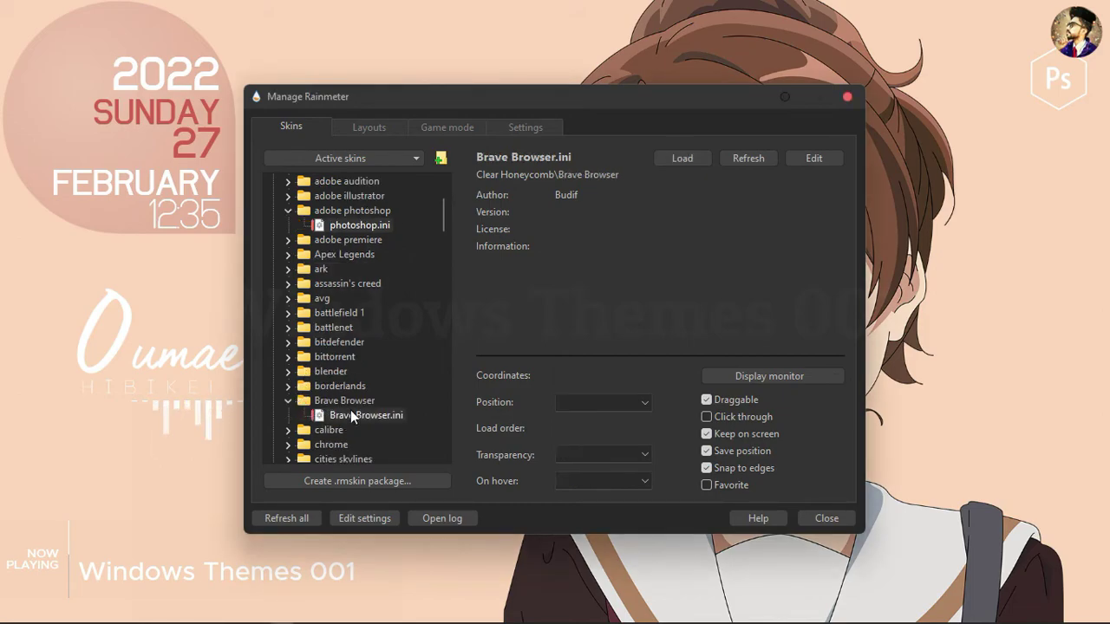
{"action": "left_click", "coordinate": [682, 158]}
{"action": "left_click_drag", "start_coordinate": [70, 52], "coordinate": [1030, 161]}
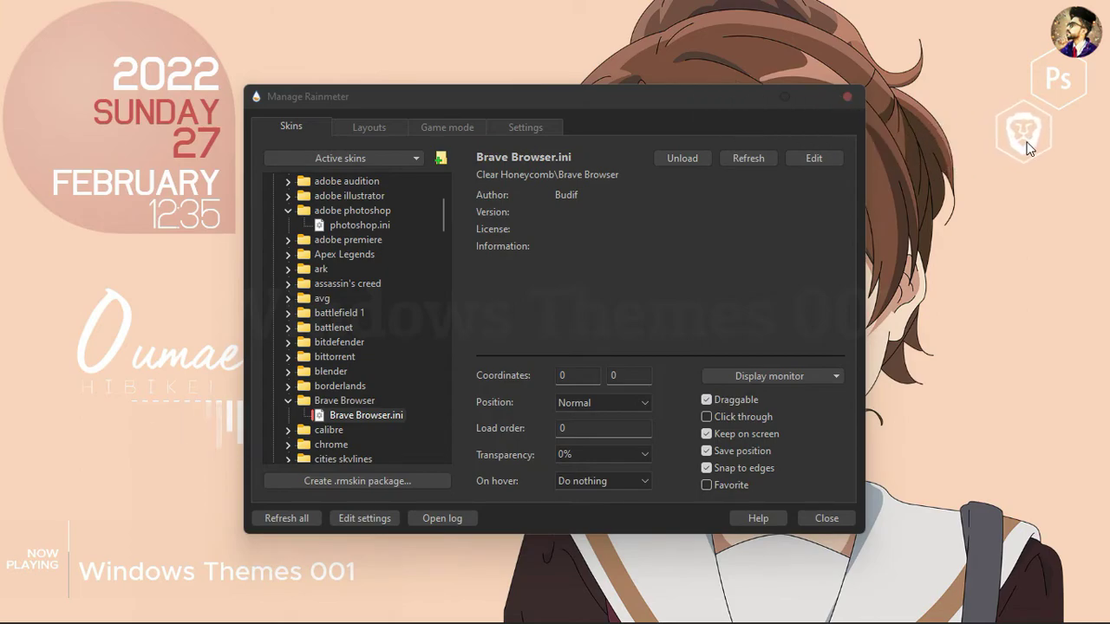
{"action": "scroll", "coordinate": [291, 382], "scroll_direction": "down", "scroll_amount": 1}
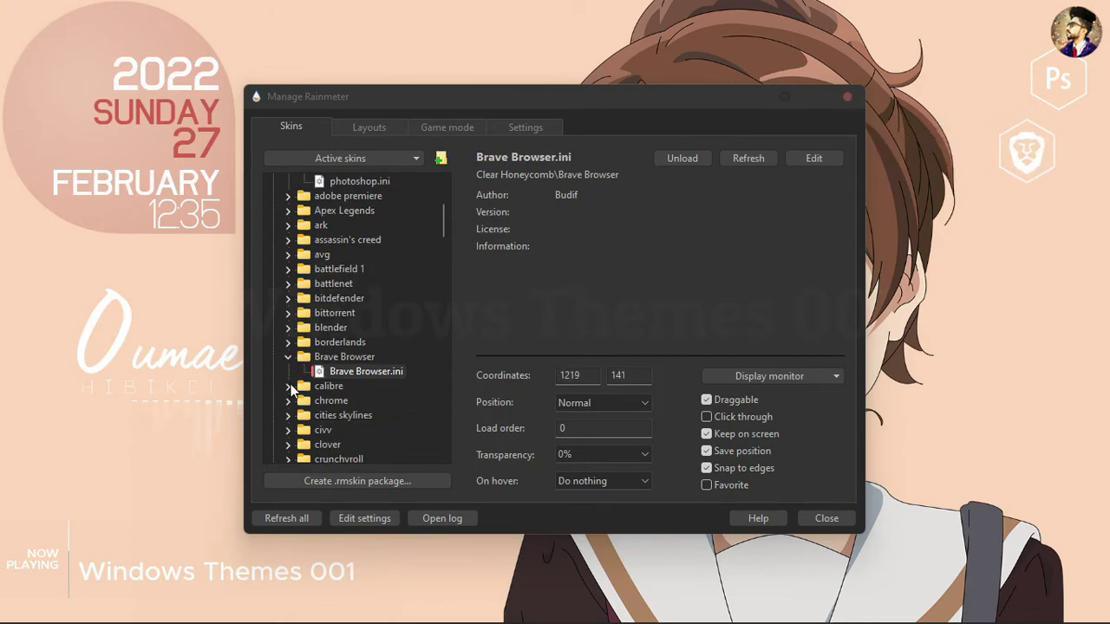
Step: Load chrome.ini from Clear Honeycomb's chrome folder and place its hexagon just below and right of the Brave one, at about 1276, 231
{"action": "left_click", "coordinate": [289, 401]}
{"action": "left_click", "coordinate": [339, 414]}
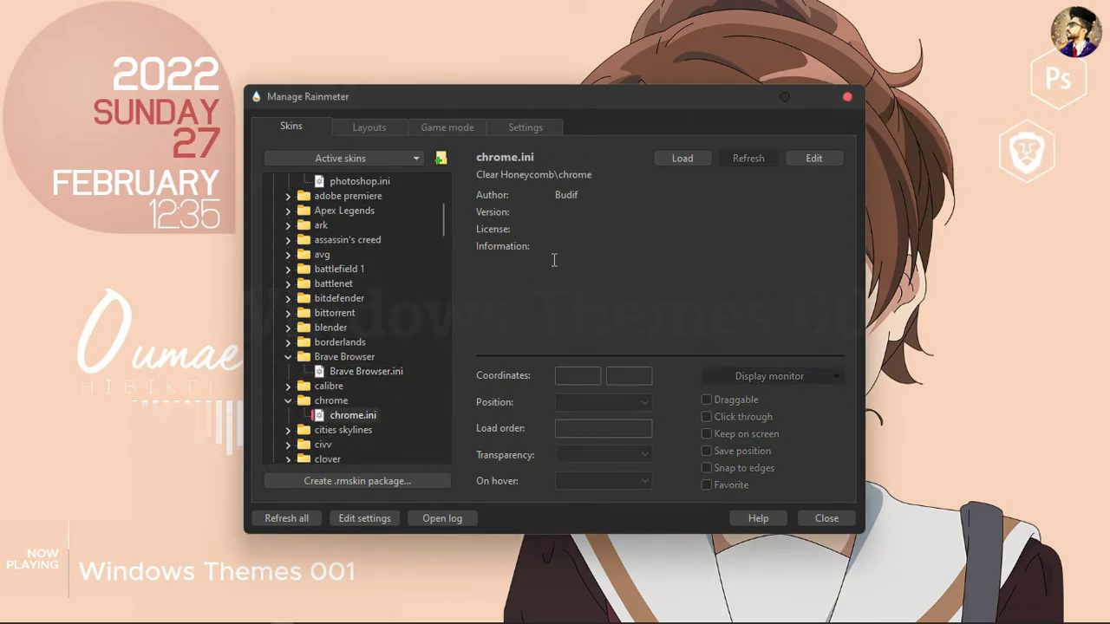
{"action": "left_click", "coordinate": [661, 160]}
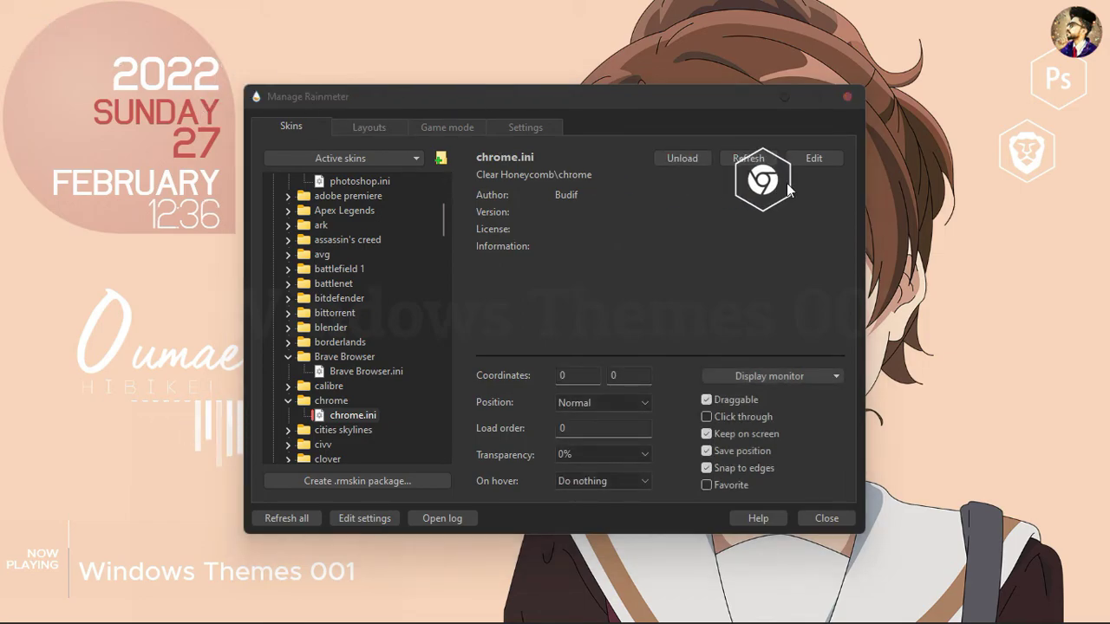
{"action": "left_click_drag", "start_coordinate": [1015, 224], "coordinate": [1103, 224]}
Step: Load discord.ini from Clear Honeycomb and place its hexagon just below and left of the Chrome one, at about 1230, 321
{"action": "scroll", "coordinate": [317, 276], "scroll_direction": "down", "scroll_amount": 1}
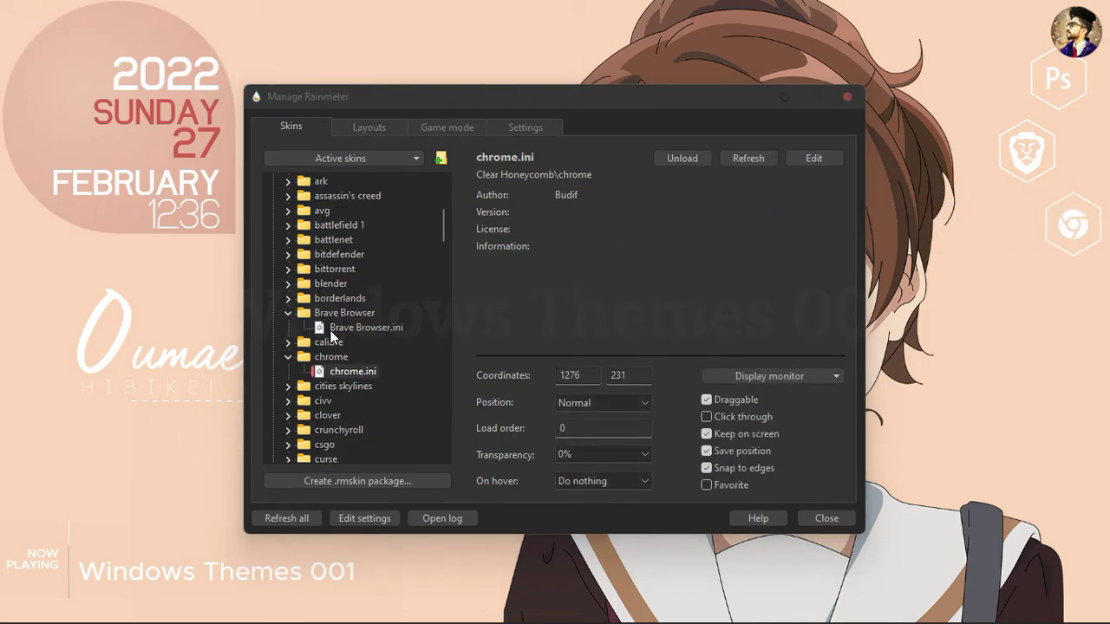
{"action": "scroll", "coordinate": [331, 339], "scroll_direction": "down", "scroll_amount": 4}
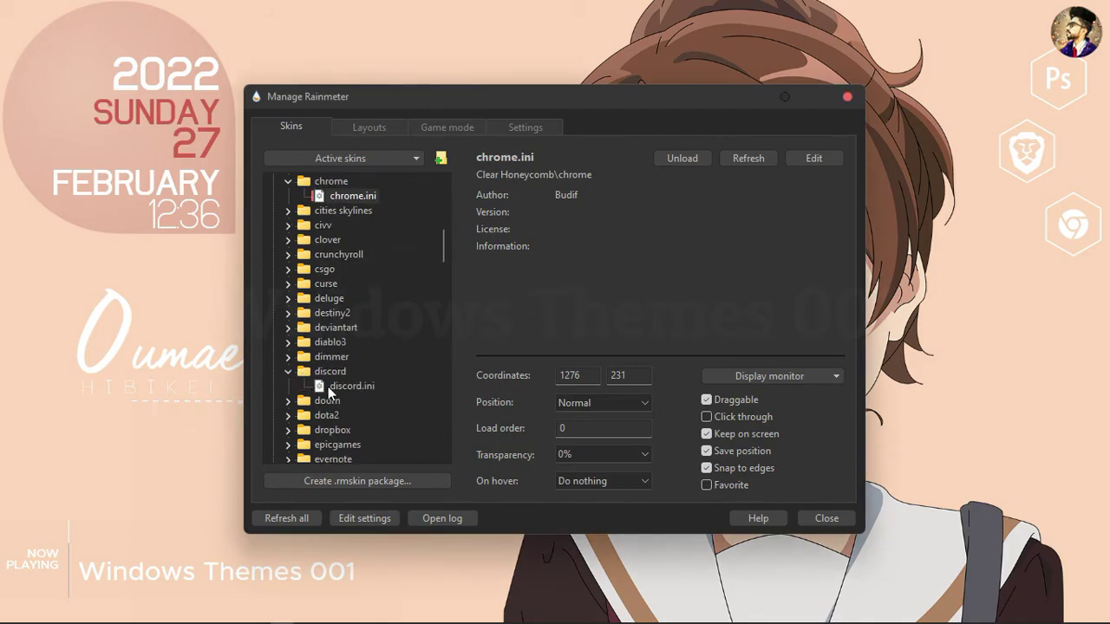
{"action": "left_click", "coordinate": [328, 386]}
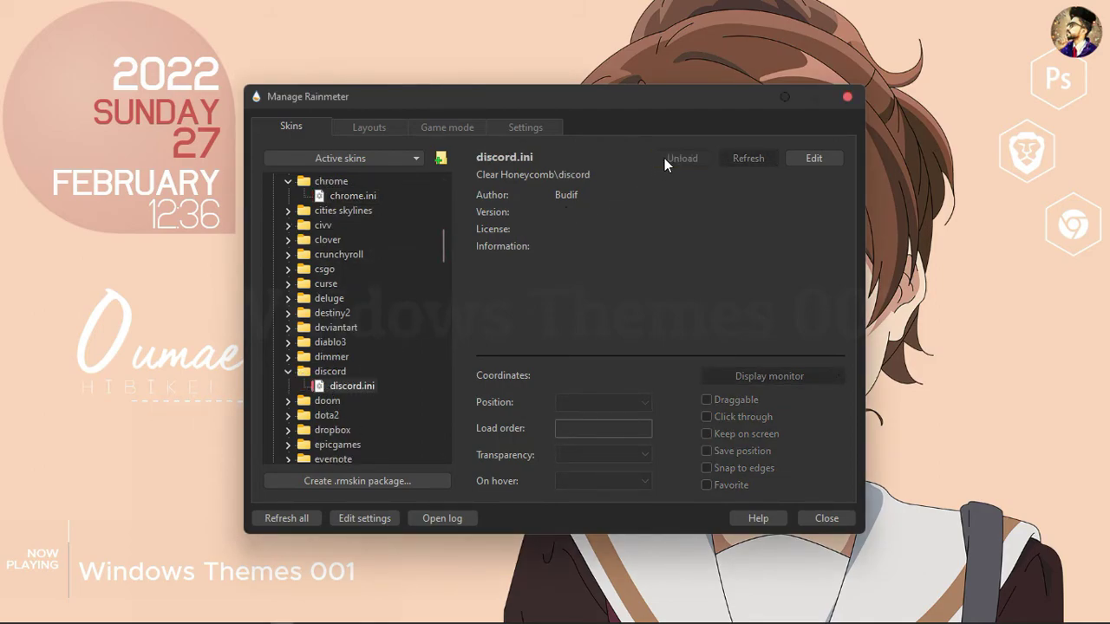
{"action": "left_click", "coordinate": [666, 158]}
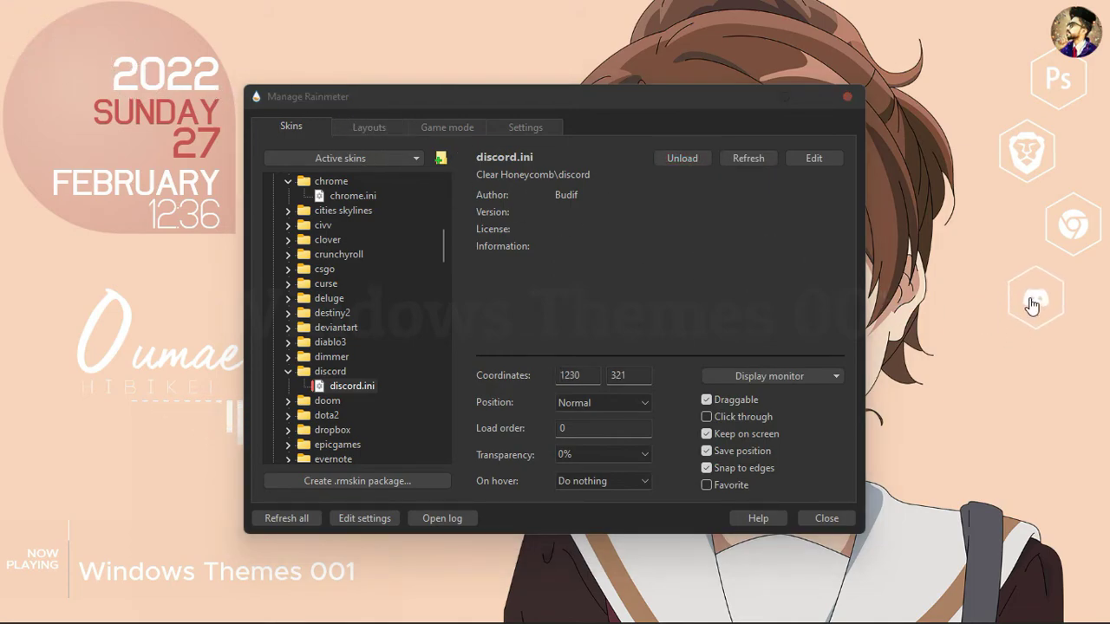
Step: Load facebook.ini from Clear Honeycomb's fb folder and place its hexagon below the Discord one, at about 1207, 400
{"action": "scroll", "coordinate": [359, 344], "scroll_direction": "down", "scroll_amount": 2}
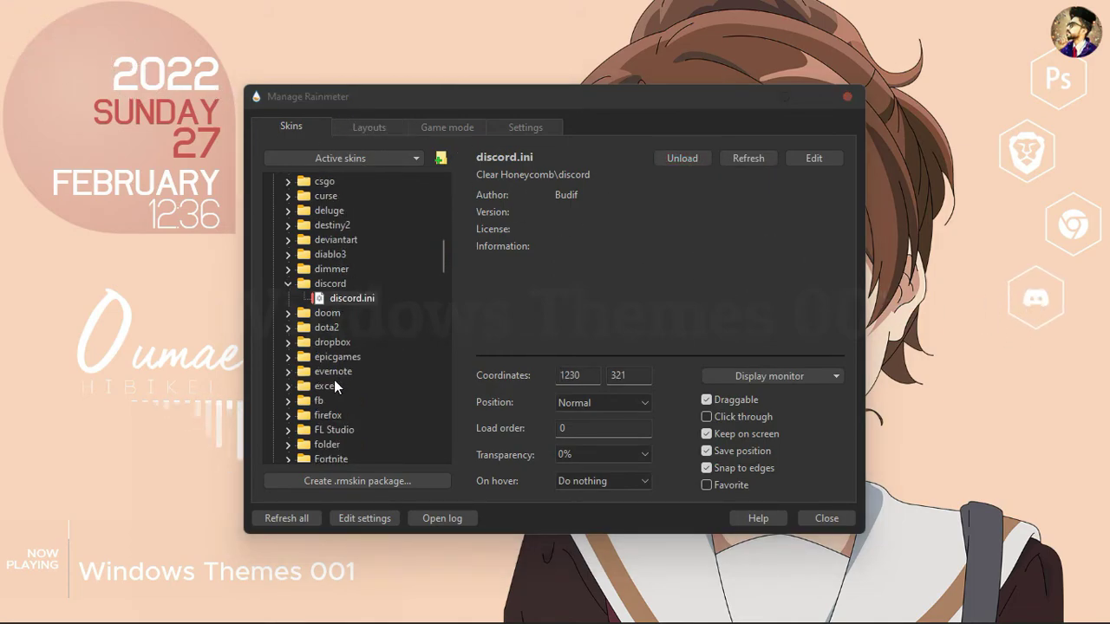
{"action": "left_click", "coordinate": [288, 401]}
{"action": "left_click", "coordinate": [351, 414]}
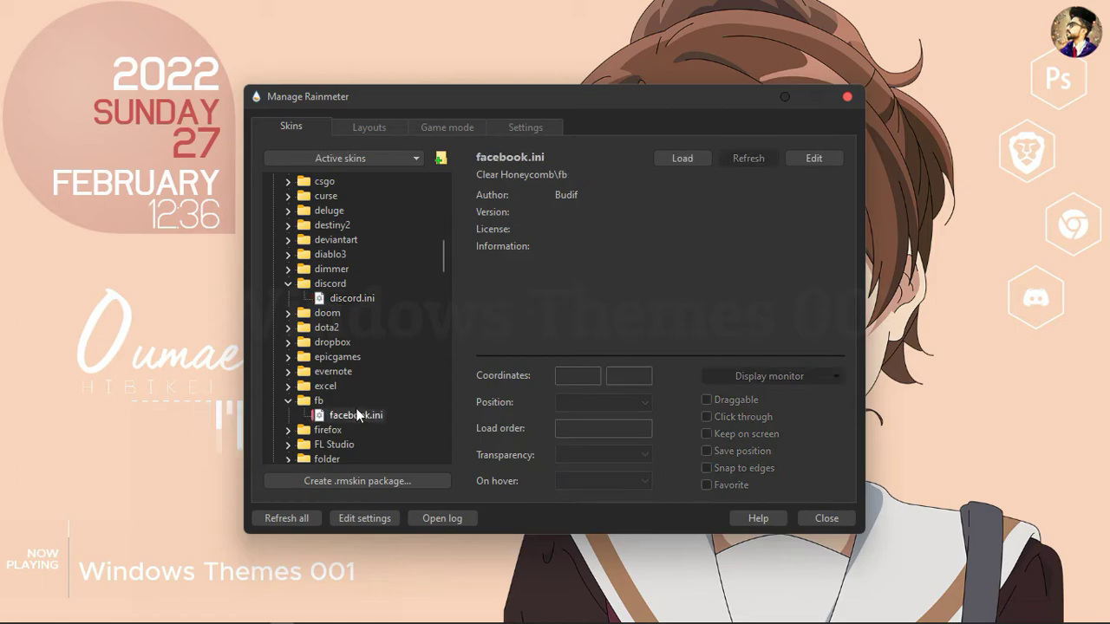
{"action": "left_click", "coordinate": [663, 163]}
{"action": "left_click_drag", "start_coordinate": [967, 377], "coordinate": [1022, 361]}
Step: Load Gameloop.ini from Clear Honeycomb and place its hexagon below the Facebook one, at about 1218, 505
{"action": "scroll", "coordinate": [330, 386], "scroll_direction": "down", "scroll_amount": 1}
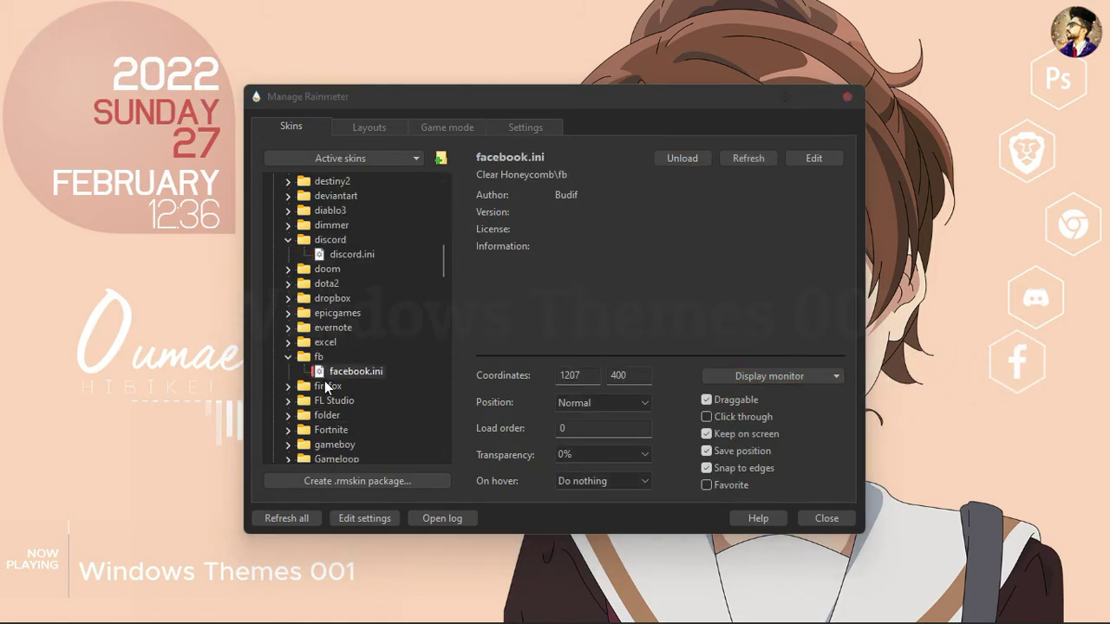
{"action": "scroll", "coordinate": [312, 399], "scroll_direction": "down", "scroll_amount": 1}
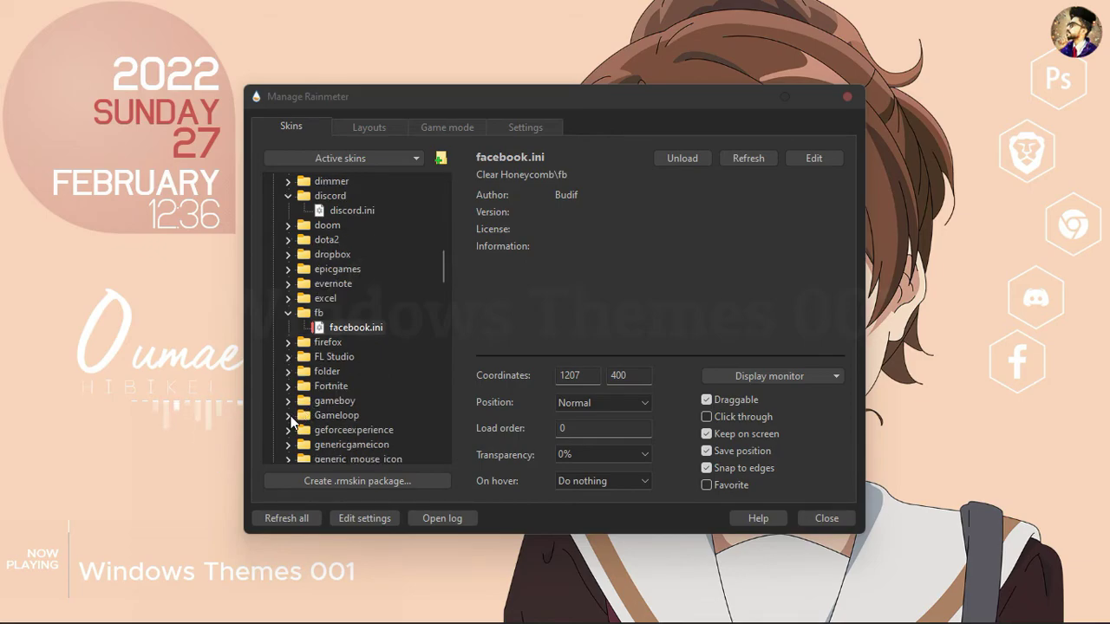
{"action": "left_click", "coordinate": [290, 416]}
{"action": "left_click", "coordinate": [351, 428]}
{"action": "left_click", "coordinate": [682, 158]}
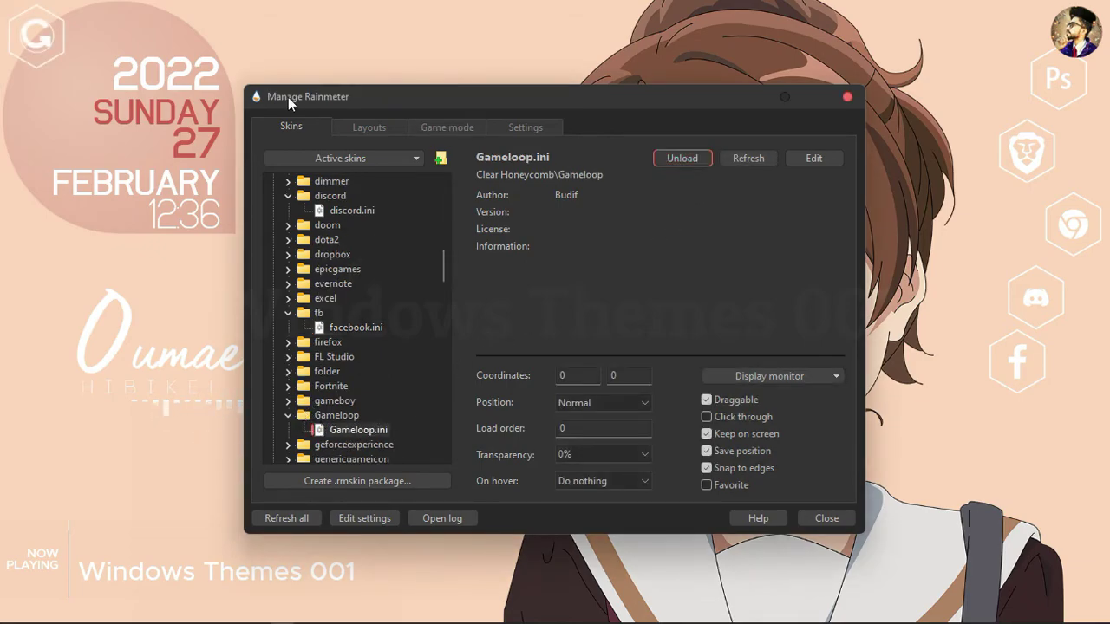
{"action": "left_click_drag", "start_coordinate": [36, 35], "coordinate": [1025, 443]}
Step: Load bin.ini from Clear Honeycomb's Recycle bin folder and place its hexagon to the left of the Photoshop one, at about 1129, 83
{"action": "scroll", "coordinate": [320, 385], "scroll_direction": "down", "scroll_amount": 4}
{"action": "scroll", "coordinate": [320, 385], "scroll_direction": "down", "scroll_amount": 15}
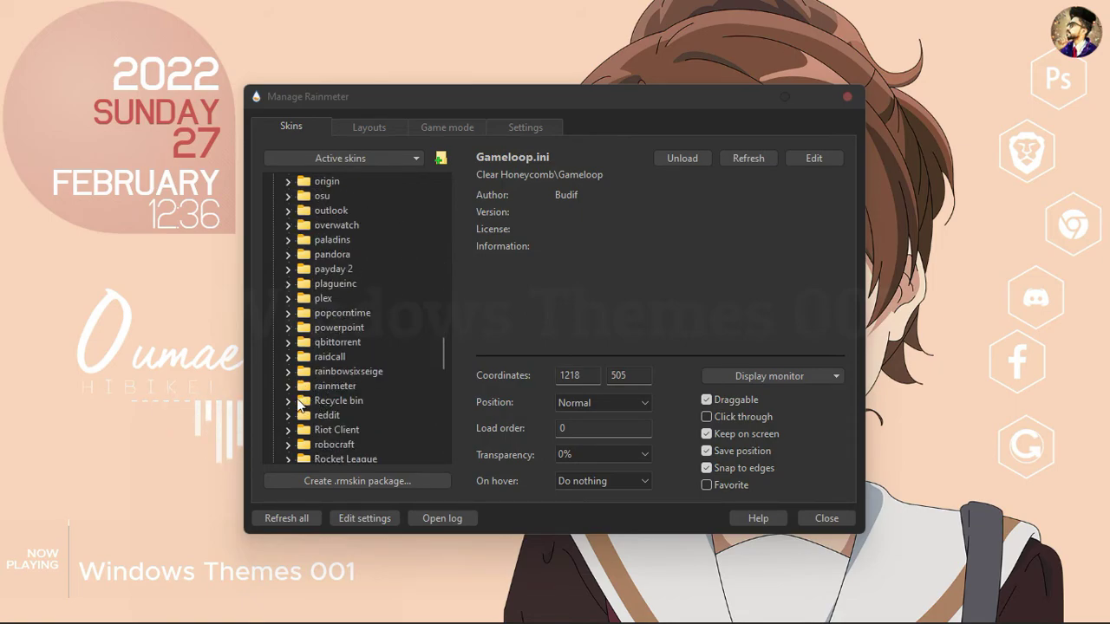
{"action": "left_click", "coordinate": [290, 401]}
{"action": "left_click", "coordinate": [340, 416]}
{"action": "left_click", "coordinate": [677, 158]}
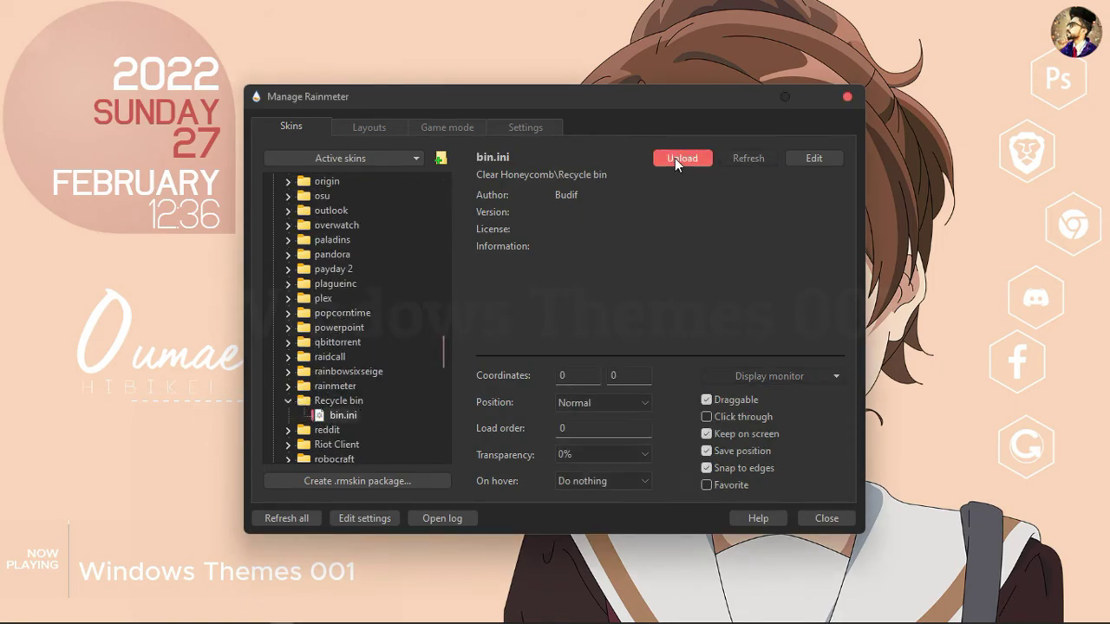
{"action": "left_click_drag", "start_coordinate": [43, 52], "coordinate": [982, 125]}
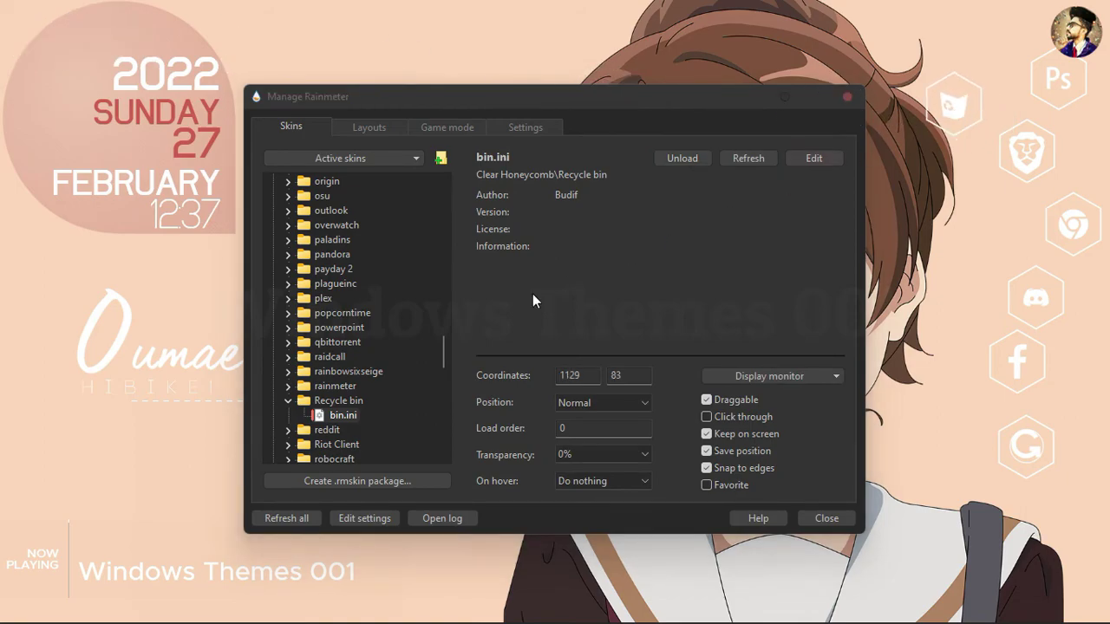
Step: Load vlc.ini from Clear Honeycomb's vlc folder and close the Manage Rainmeter window
{"action": "scroll", "coordinate": [326, 407], "scroll_direction": "down", "scroll_amount": 10}
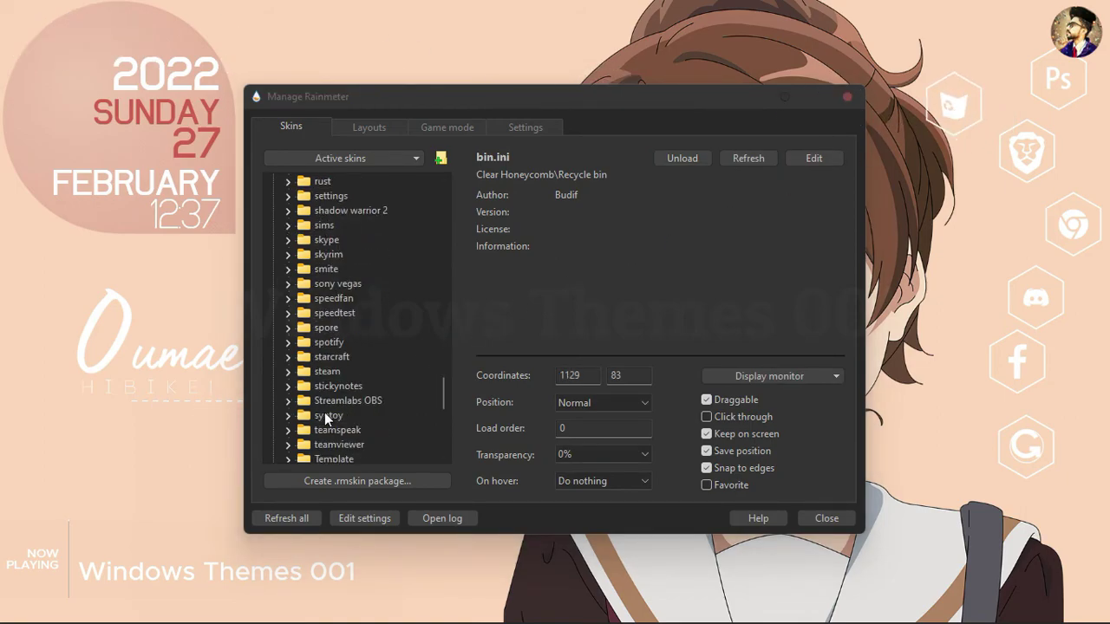
{"action": "scroll", "coordinate": [325, 416], "scroll_direction": "down", "scroll_amount": 4}
{"action": "scroll", "coordinate": [324, 415], "scroll_direction": "down", "scroll_amount": 3}
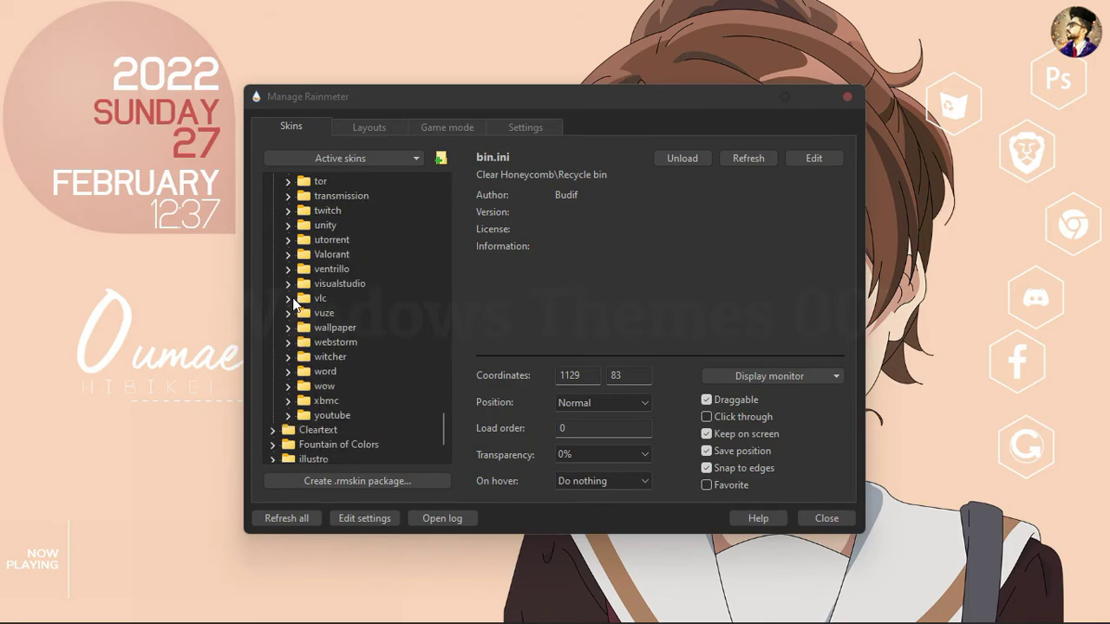
{"action": "left_click", "coordinate": [288, 298]}
{"action": "left_click", "coordinate": [343, 313]}
{"action": "left_click", "coordinate": [704, 159]}
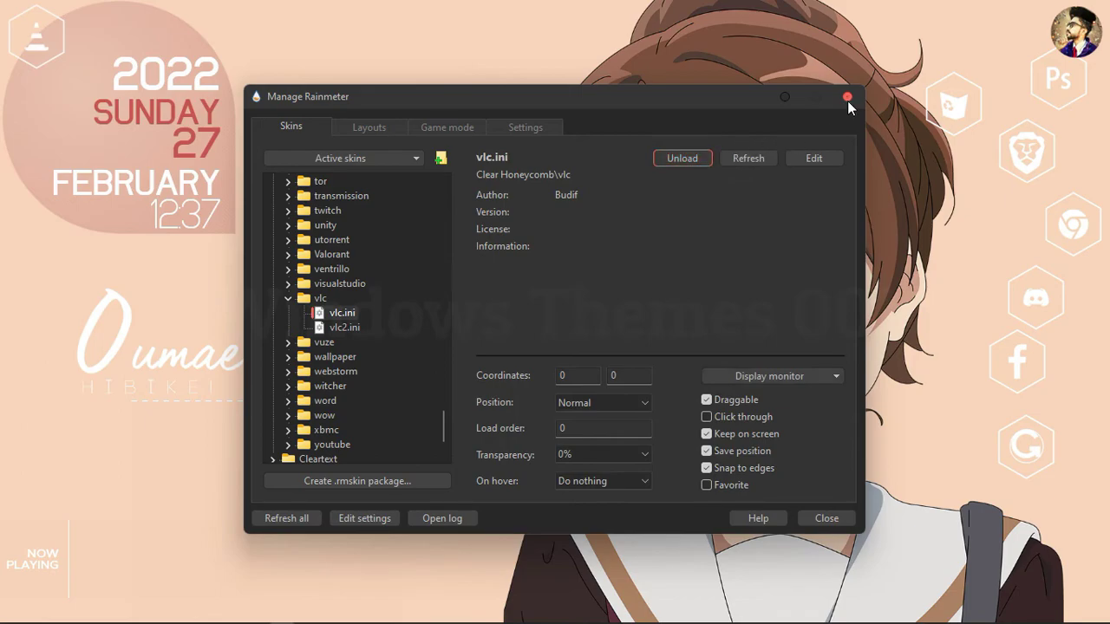
{"action": "left_click", "coordinate": [848, 97]}
Step: Move the VLC, Discord, Facebook and Brave hexagons out of the icon column and place the Recycle Bin hexagon just below Photoshop
{"action": "left_click_drag", "start_coordinate": [37, 43], "coordinate": [900, 223]}
{"action": "left_click_drag", "start_coordinate": [1035, 297], "coordinate": [838, 503]}
{"action": "left_click_drag", "start_coordinate": [1017, 362], "coordinate": [921, 523]}
{"action": "left_click_drag", "start_coordinate": [1027, 150], "coordinate": [977, 373]}
{"action": "left_click_drag", "start_coordinate": [960, 102], "coordinate": [1009, 169]}
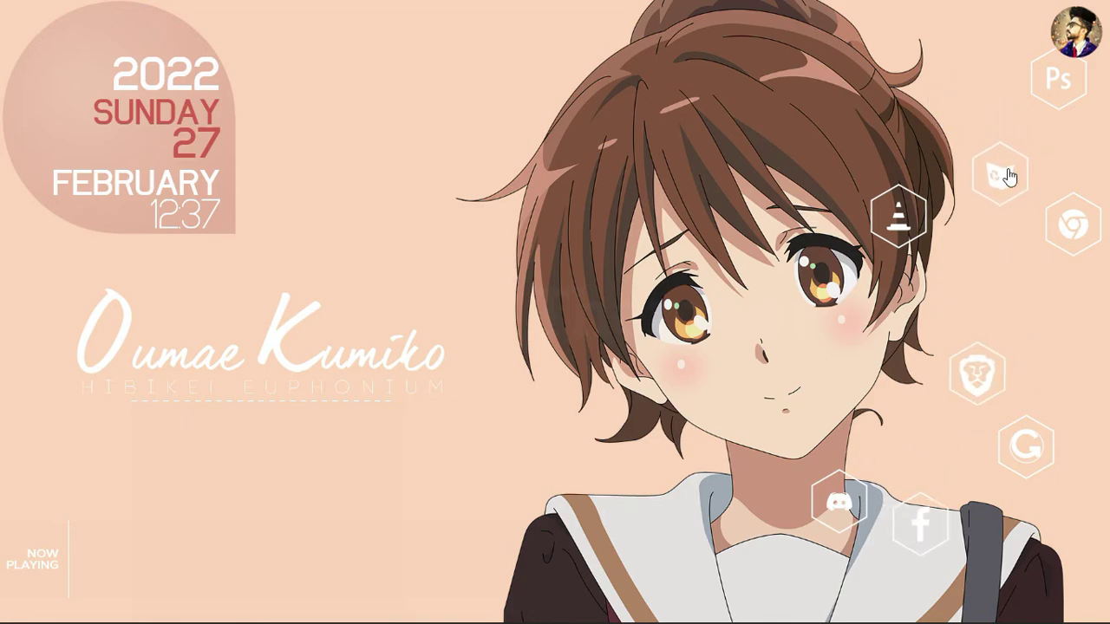
Step: Complete the zigzag column in the order Photoshop, Recycle Bin, Chrome, VLC, Brave, Gameloop, Facebook, and unload the Discord skin
{"action": "left_click_drag", "start_coordinate": [898, 216], "coordinate": [1017, 276]}
{"action": "left_click_drag", "start_coordinate": [978, 369], "coordinate": [1053, 326]}
{"action": "left_click_drag", "start_coordinate": [1011, 390], "coordinate": [1017, 391]}
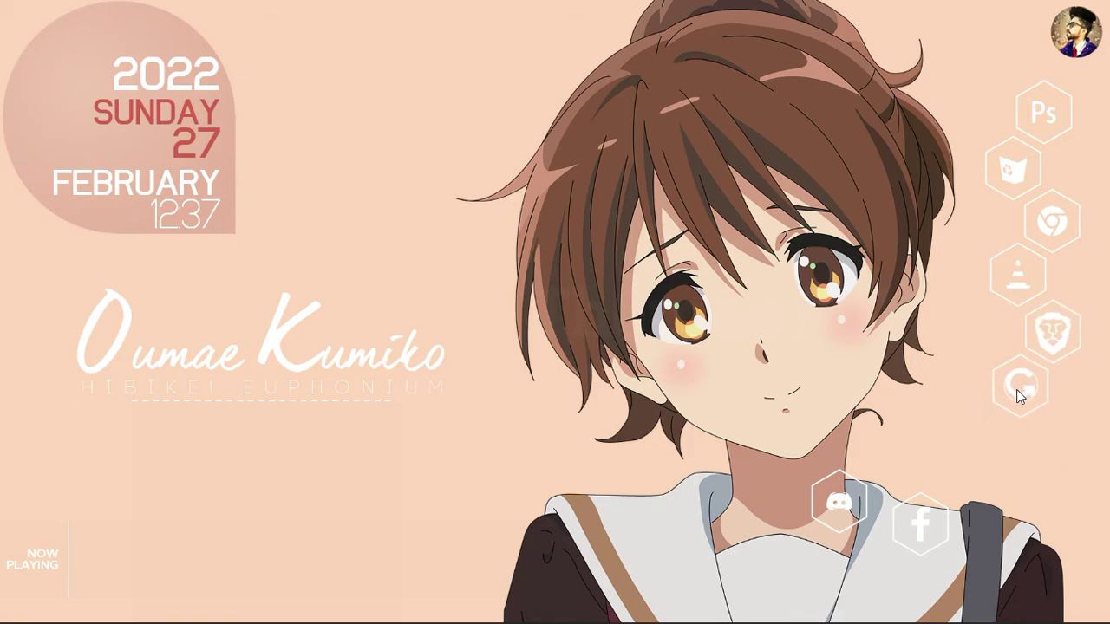
{"action": "left_click_drag", "start_coordinate": [934, 517], "coordinate": [1055, 507]}
{"action": "left_click_drag", "start_coordinate": [1045, 445], "coordinate": [1033, 440]}
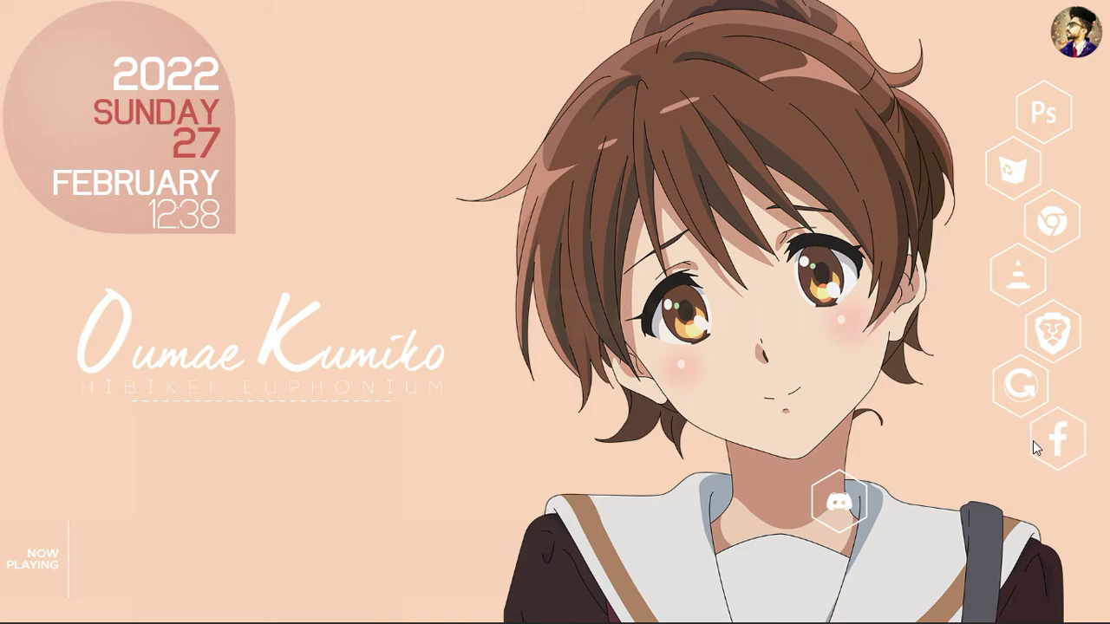
{"action": "right_click", "coordinate": [841, 501]}
{"action": "left_click", "coordinate": [871, 491]}
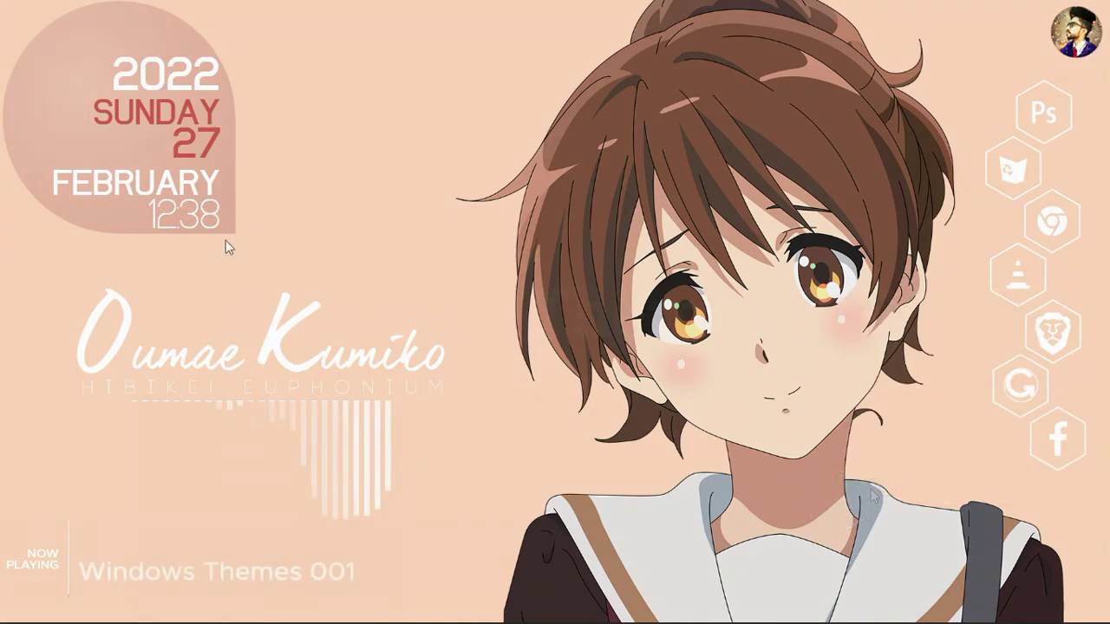
Step: Set the DateTime skin's position to On desktop and enable Keep on screen for it
{"action": "right_click", "coordinate": [194, 136]}
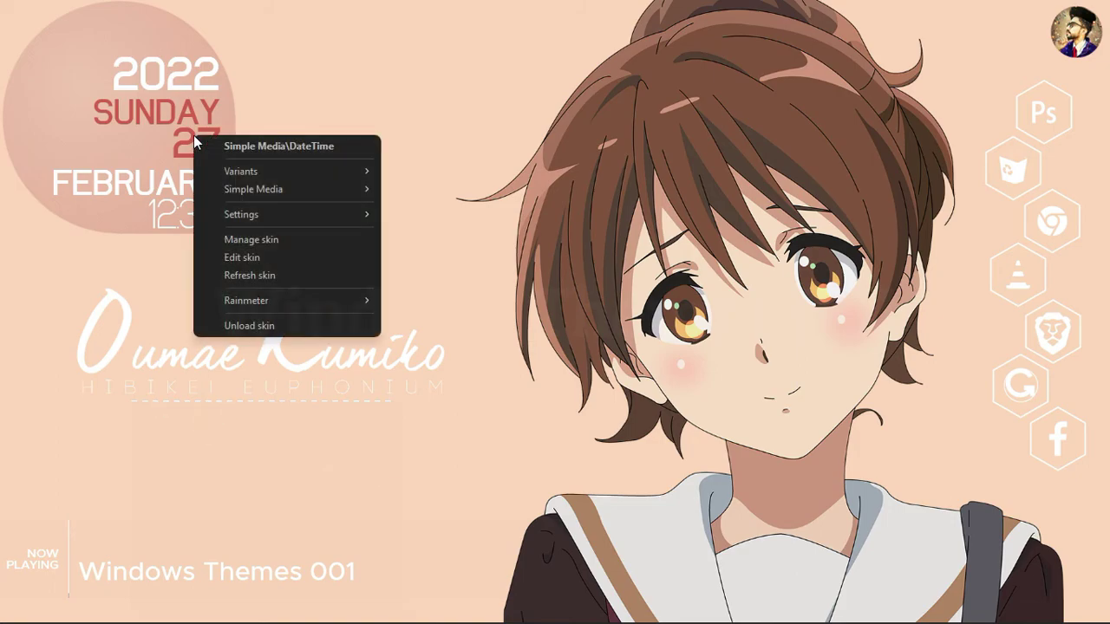
{"action": "mouse_move", "coordinate": [246, 220]}
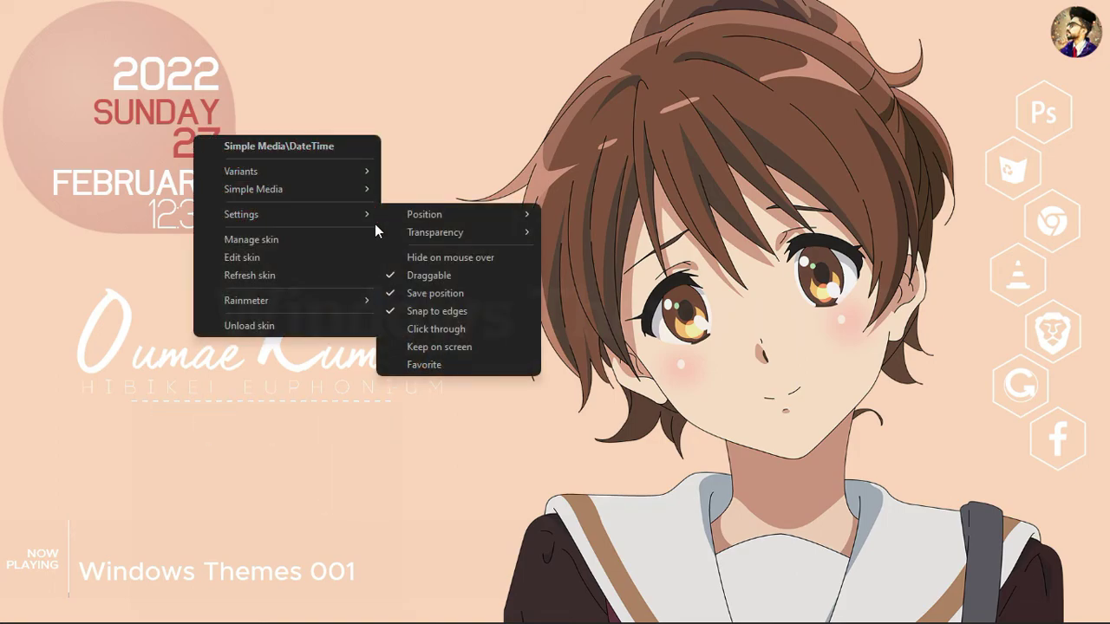
{"action": "mouse_move", "coordinate": [411, 220]}
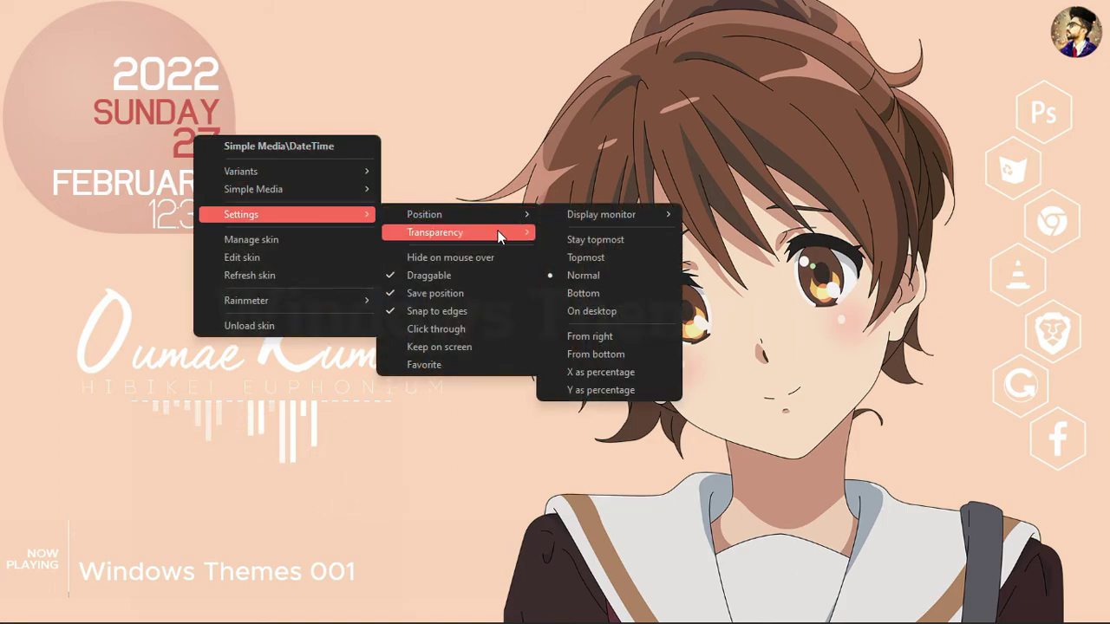
{"action": "left_click", "coordinate": [577, 311]}
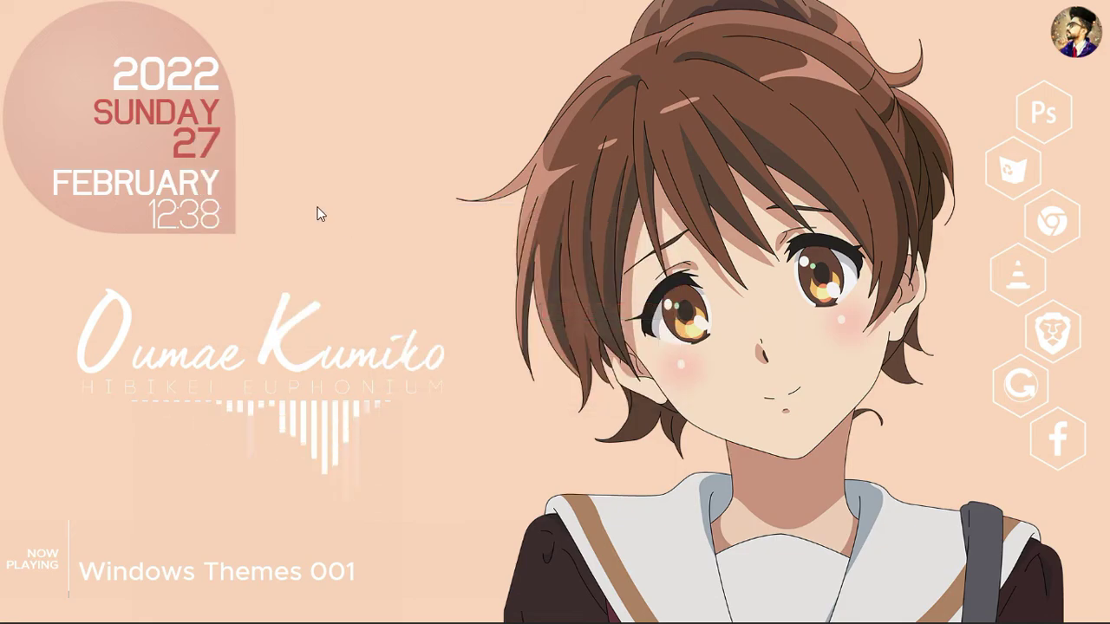
{"action": "right_click", "coordinate": [193, 153]}
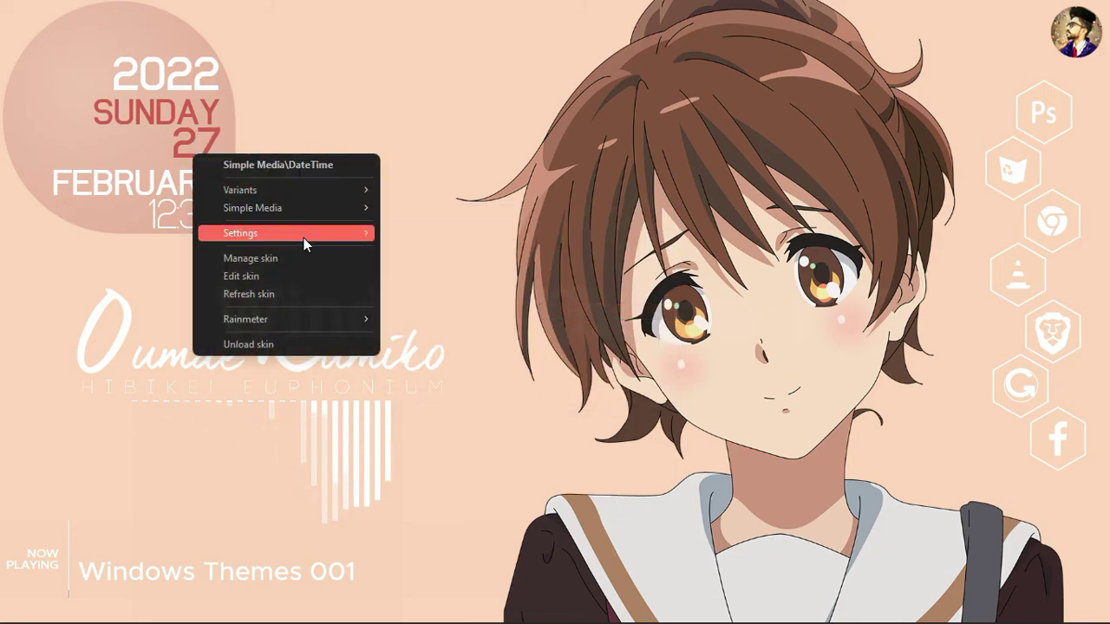
{"action": "mouse_move", "coordinate": [374, 238]}
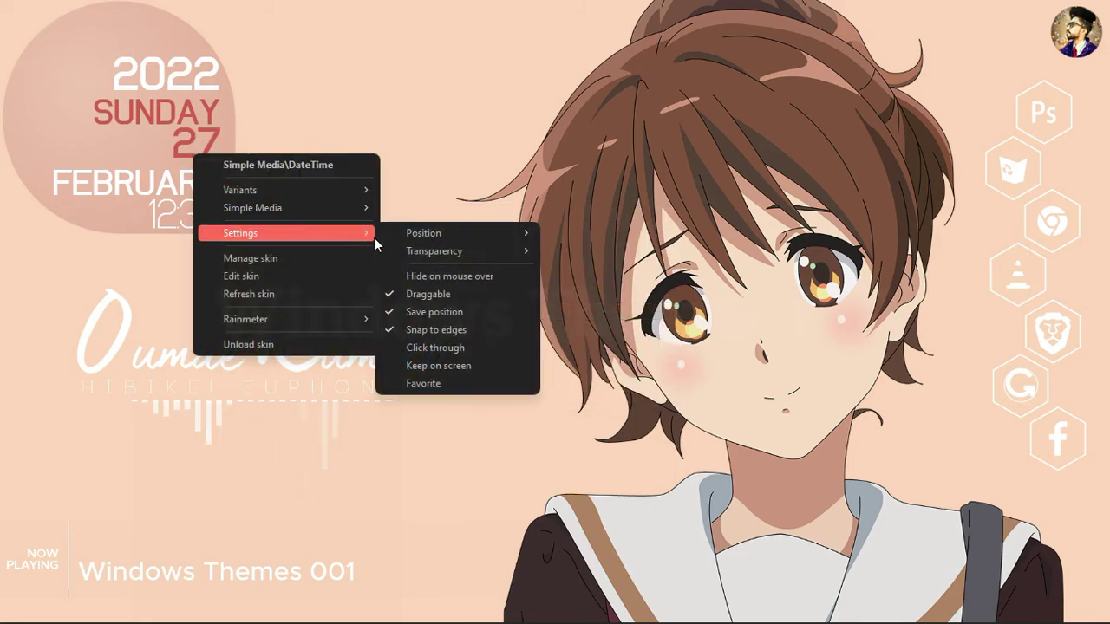
{"action": "left_click", "coordinate": [399, 365]}
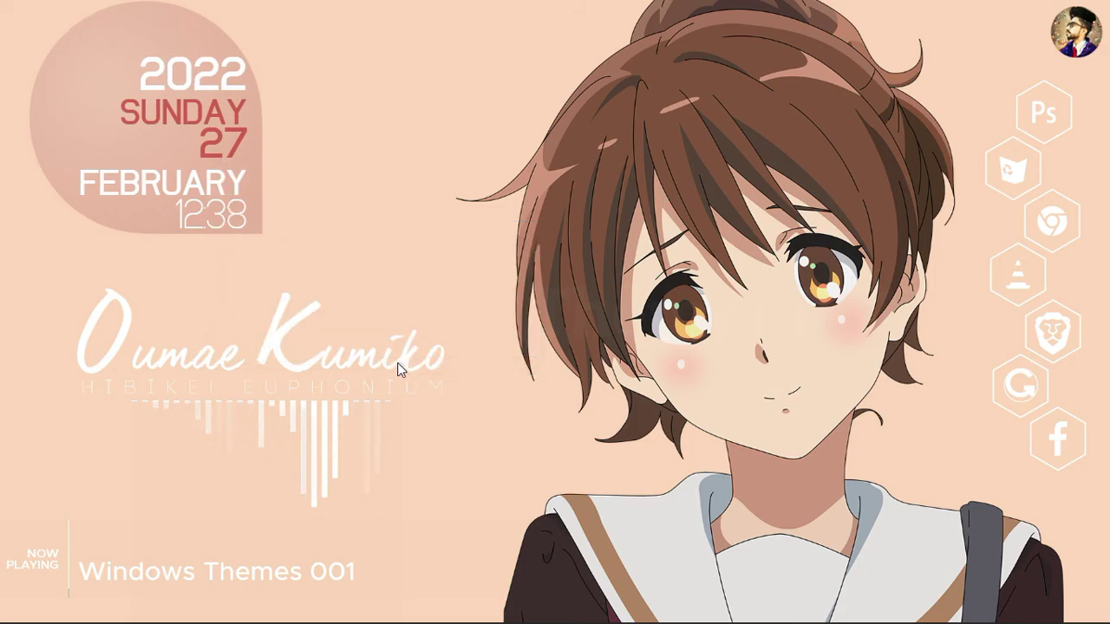
Step: Set the position of the Photoshop, Recycle Bin and Chrome hexagon skins to On desktop
{"action": "right_click", "coordinate": [1041, 127]}
{"action": "mouse_move", "coordinate": [986, 202]}
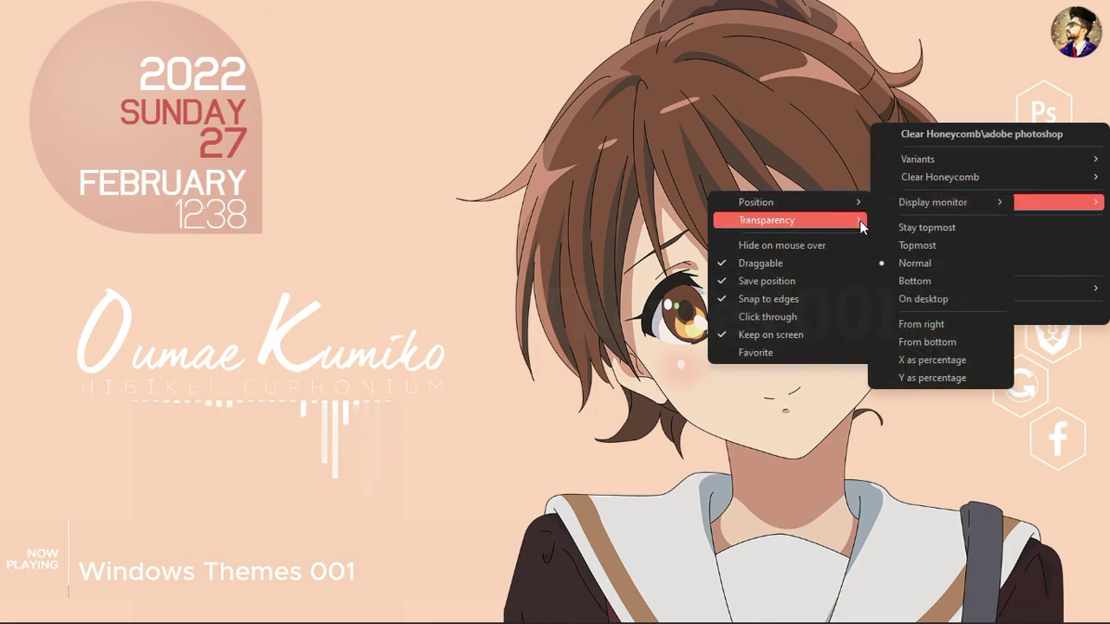
{"action": "left_click", "coordinate": [895, 303]}
{"action": "right_click", "coordinate": [1022, 162]}
{"action": "mouse_move", "coordinate": [997, 236]}
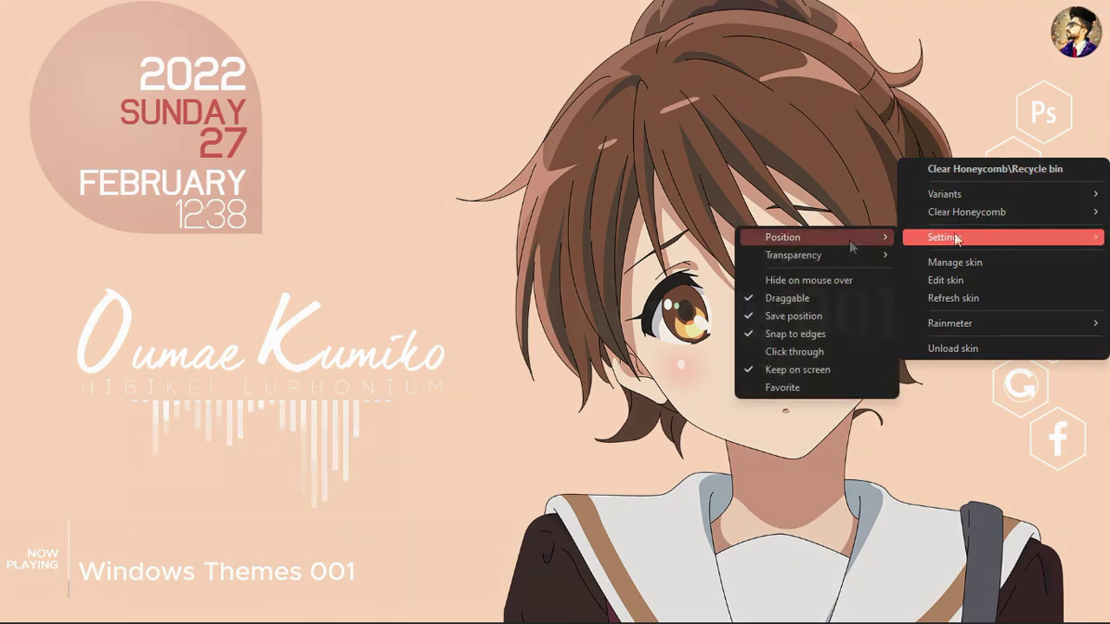
{"action": "mouse_move", "coordinate": [867, 235]}
{"action": "left_click", "coordinate": [952, 342]}
{"action": "right_click", "coordinate": [1070, 221]}
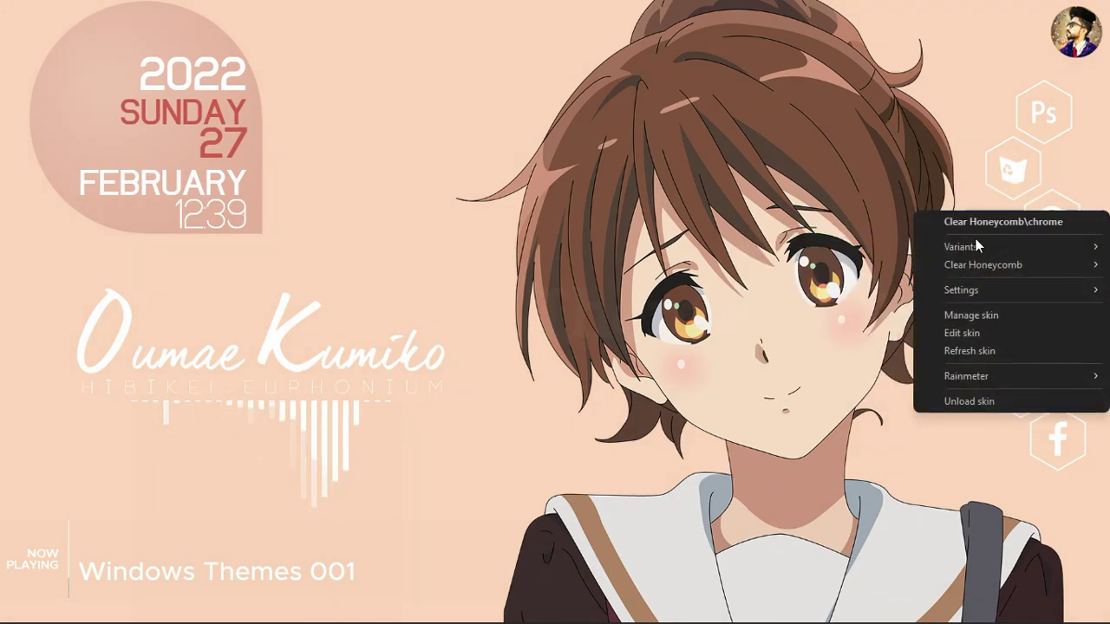
{"action": "mouse_move", "coordinate": [970, 285]}
{"action": "mouse_move", "coordinate": [890, 286]}
{"action": "left_click", "coordinate": [942, 375]}
Step: Set the position of the VLC and Brave Browser hexagon skins to On desktop
{"action": "right_click", "coordinate": [997, 269]}
{"action": "mouse_move", "coordinate": [999, 349]}
{"action": "mouse_move", "coordinate": [902, 350]}
{"action": "left_click", "coordinate": [982, 446]}
{"action": "right_click", "coordinate": [1054, 322]}
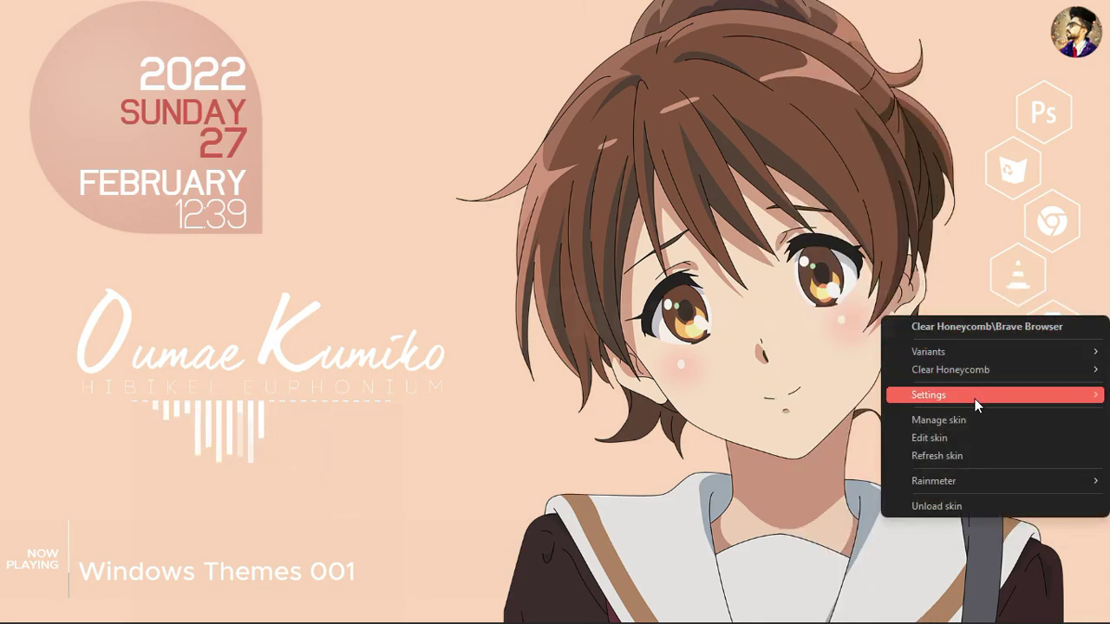
{"action": "mouse_move", "coordinate": [913, 397]}
{"action": "mouse_move", "coordinate": [856, 395]}
{"action": "left_click", "coordinate": [932, 489]}
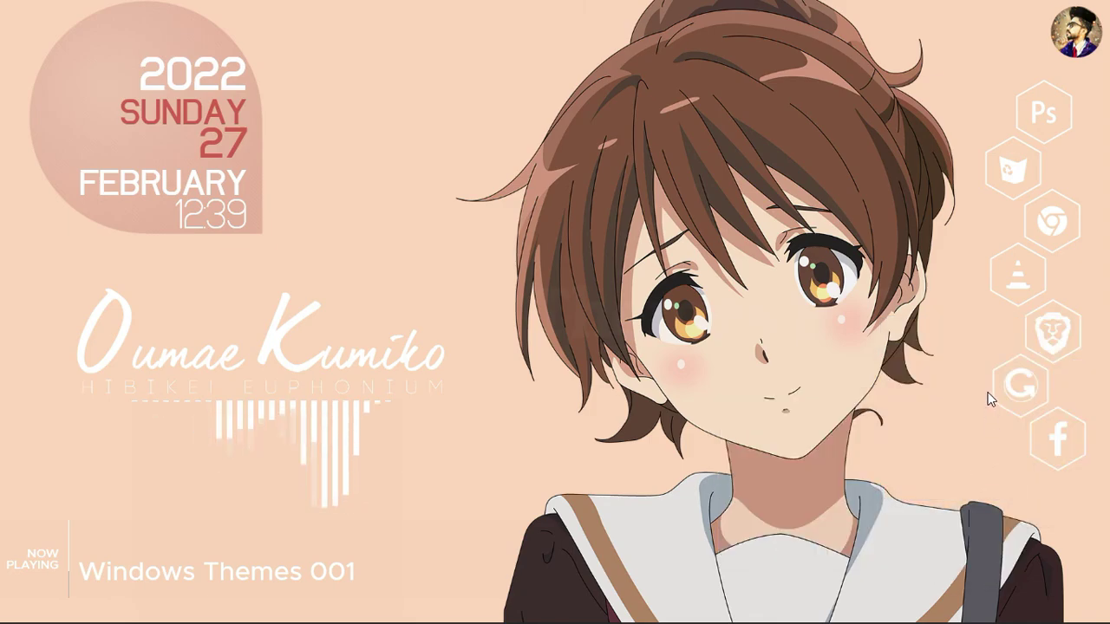
Step: Set the position of the Gameloop and Facebook hexagon skins to On desktop
{"action": "right_click", "coordinate": [1002, 388]}
{"action": "mouse_move", "coordinate": [987, 470]}
{"action": "mouse_move", "coordinate": [867, 317]}
{"action": "left_click", "coordinate": [926, 409]}
{"action": "right_click", "coordinate": [1049, 463]}
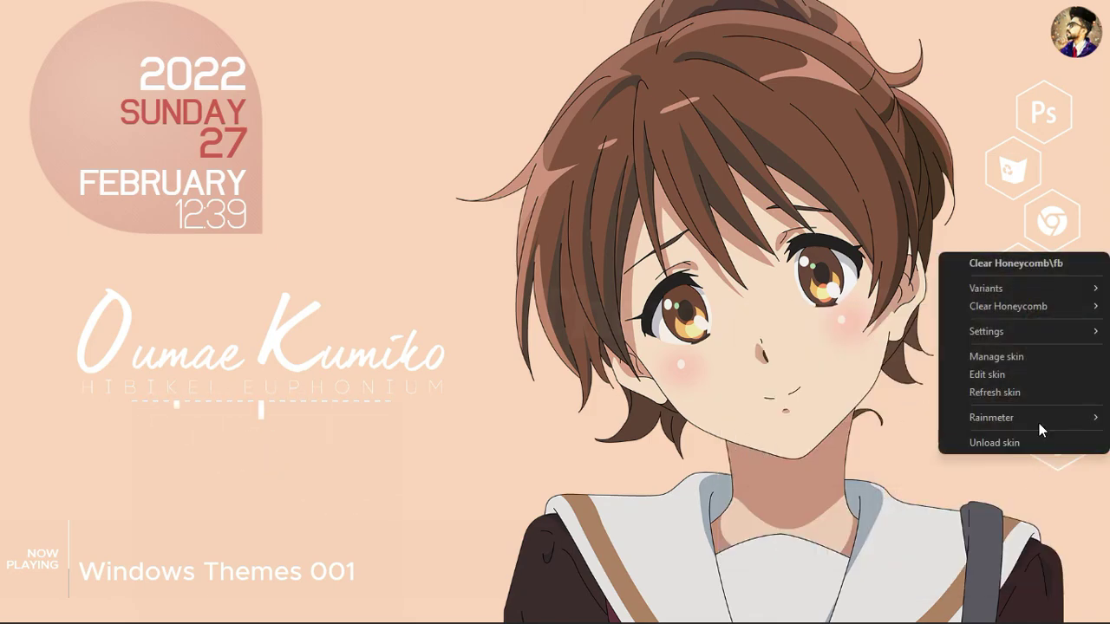
{"action": "mouse_move", "coordinate": [1036, 334]}
{"action": "mouse_move", "coordinate": [916, 329]}
{"action": "left_click", "coordinate": [965, 430]}
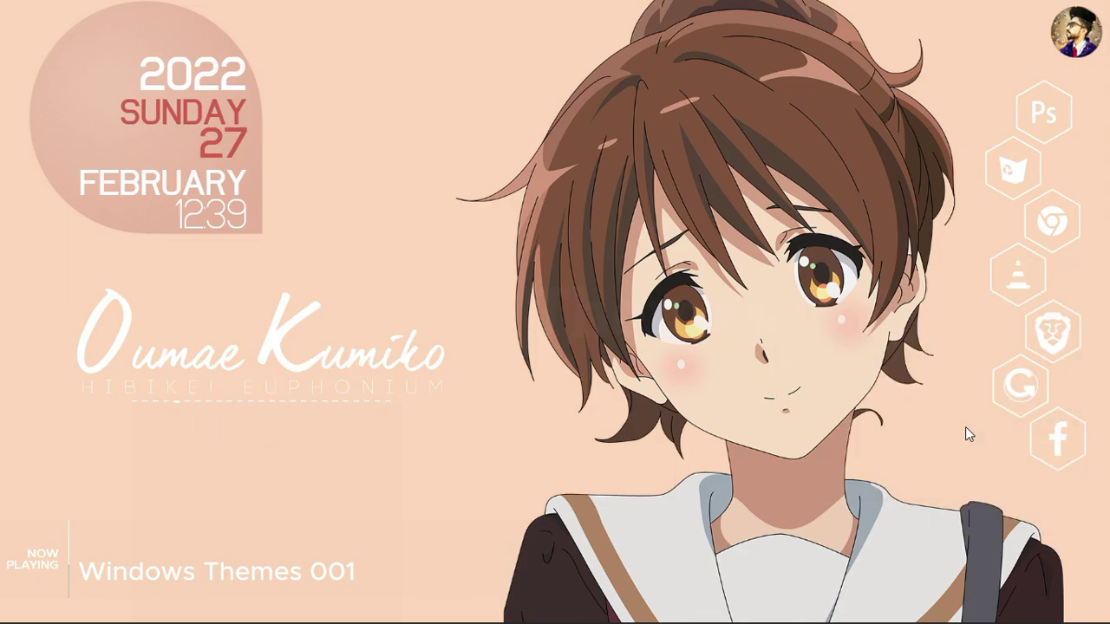